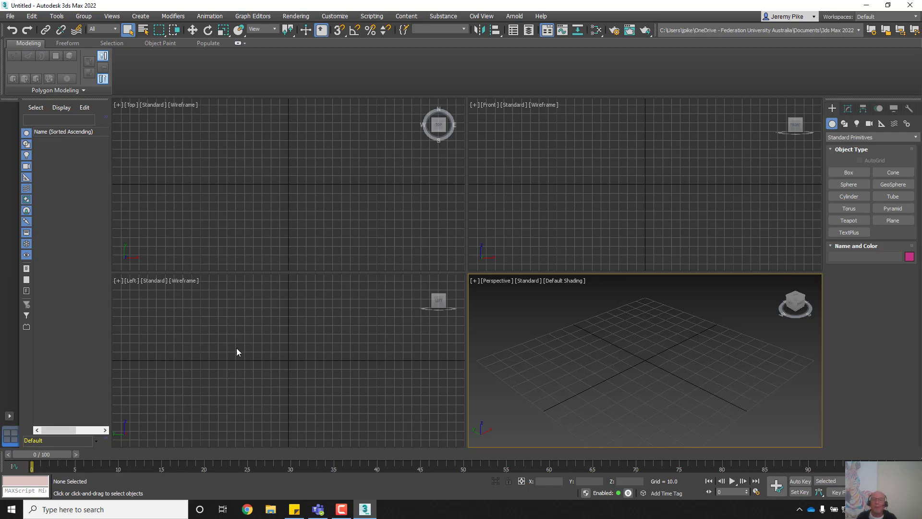
Step: Draw a sphere of radius about 24 centred on the grid origin
{"action": "left_click", "coordinate": [846, 186]}
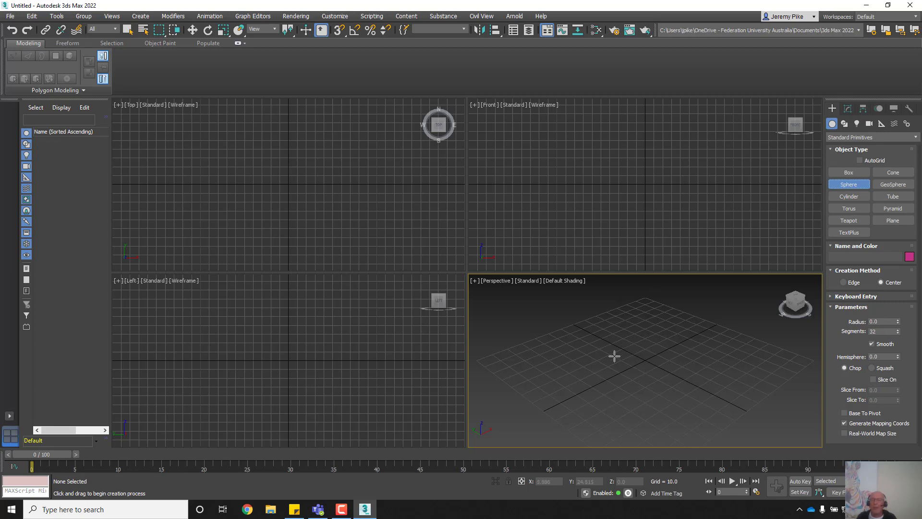
{"action": "left_click", "coordinate": [643, 359]}
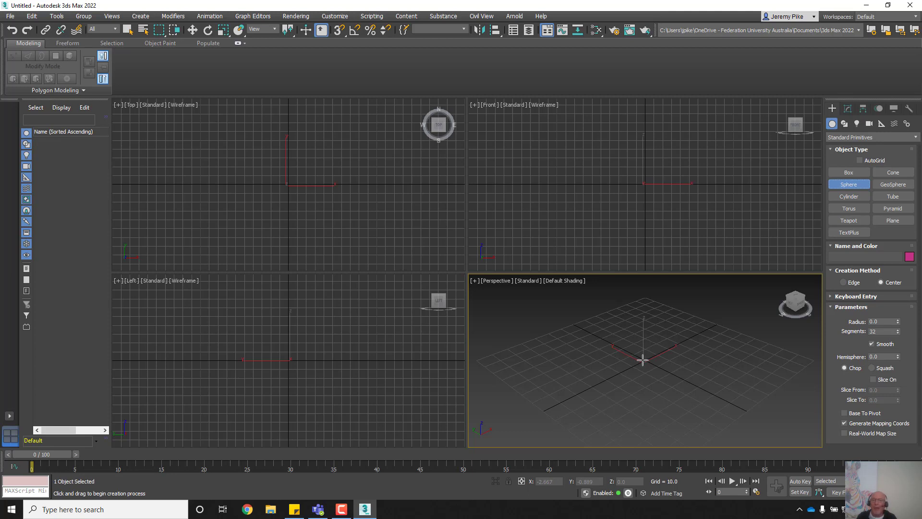
{"action": "left_click_drag", "start_coordinate": [643, 359], "coordinate": [641, 343]}
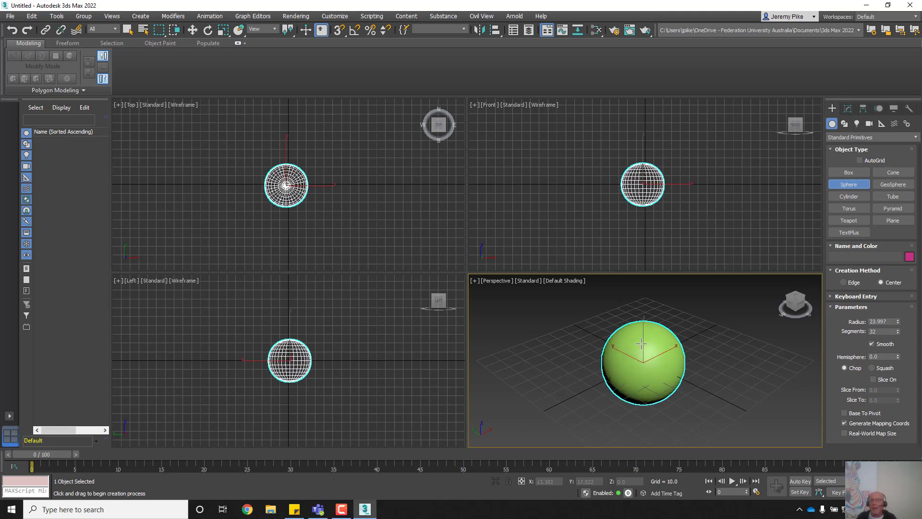
{"action": "left_click_drag", "start_coordinate": [642, 343], "coordinate": [641, 343]}
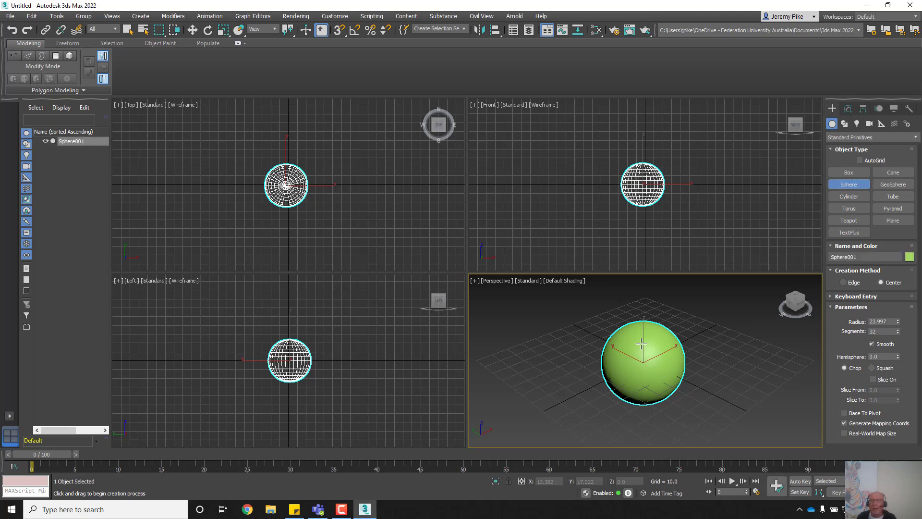
Step: Change Sphere001's radius to 50
{"action": "double_click", "coordinate": [890, 321]}
{"action": "left_click_drag", "start_coordinate": [890, 321], "coordinate": [852, 322]}
{"action": "type", "text": "50"}
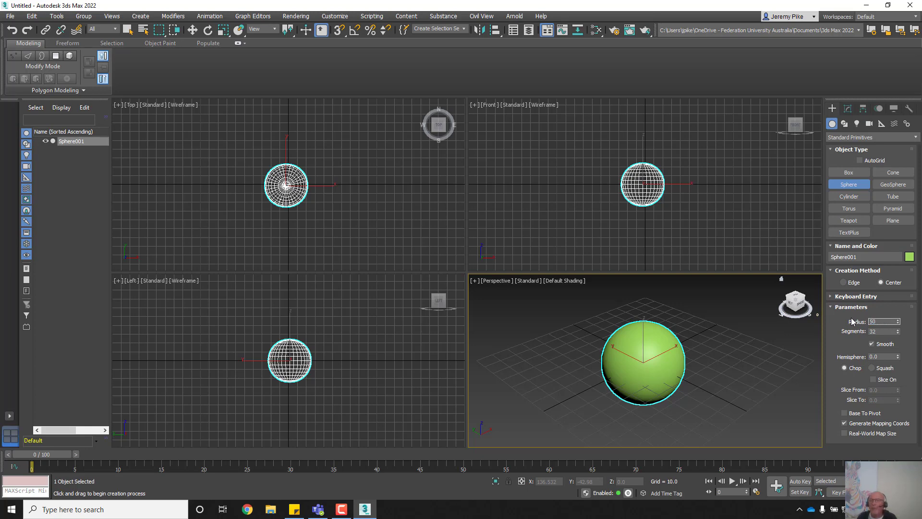
{"action": "key", "text": "Return"}
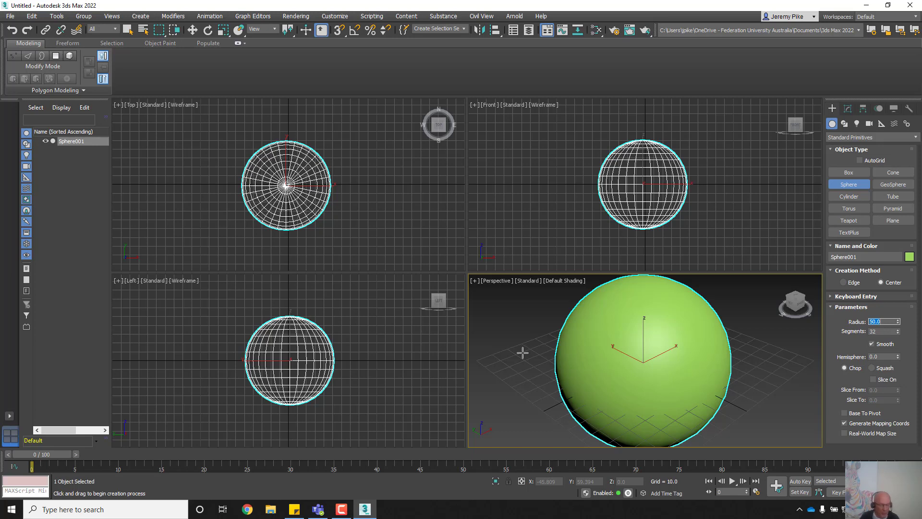
Step: Switch to the Select and Move tool
{"action": "type", "text": "w"}
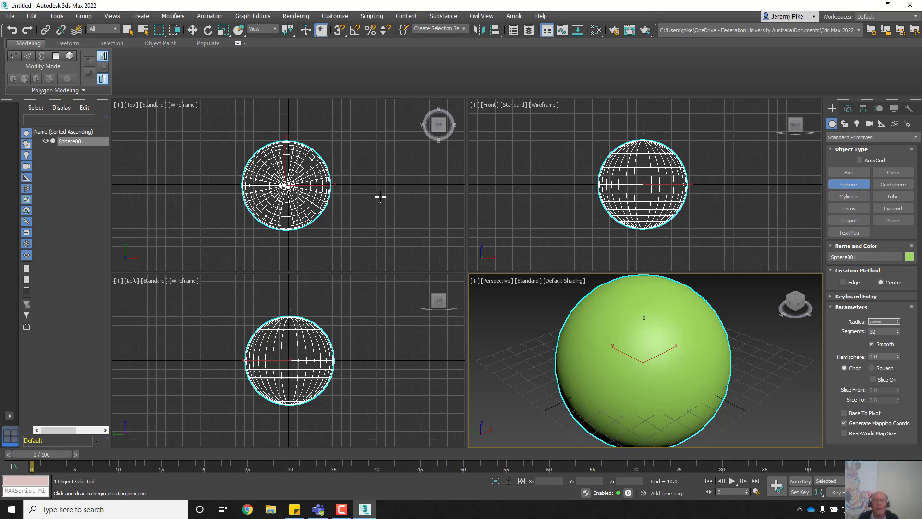
{"action": "type", "text": "w"}
{"action": "left_click", "coordinate": [192, 30]}
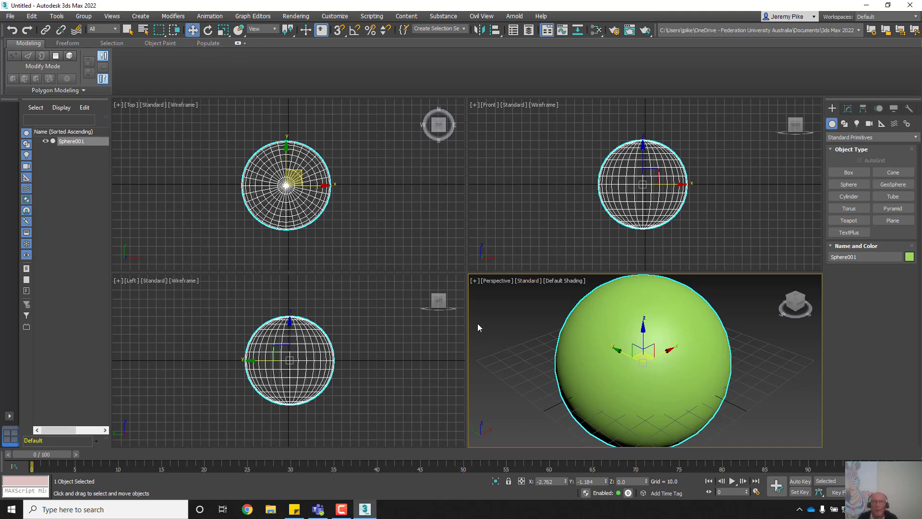
Step: Reset the sphere's X and Y positions to 0 so it sits at 0, 0, 0
{"action": "right_click", "coordinate": [194, 32]}
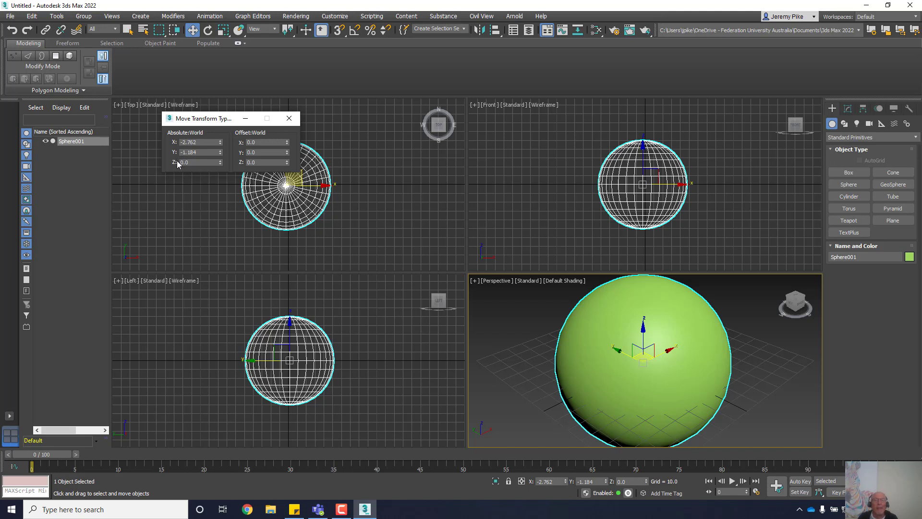
{"action": "left_click", "coordinate": [289, 118]}
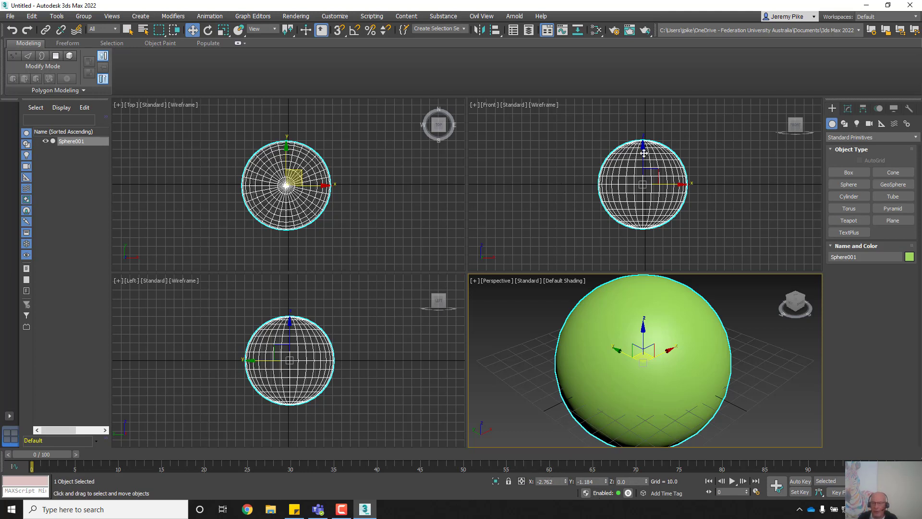
{"action": "right_click", "coordinate": [565, 483]}
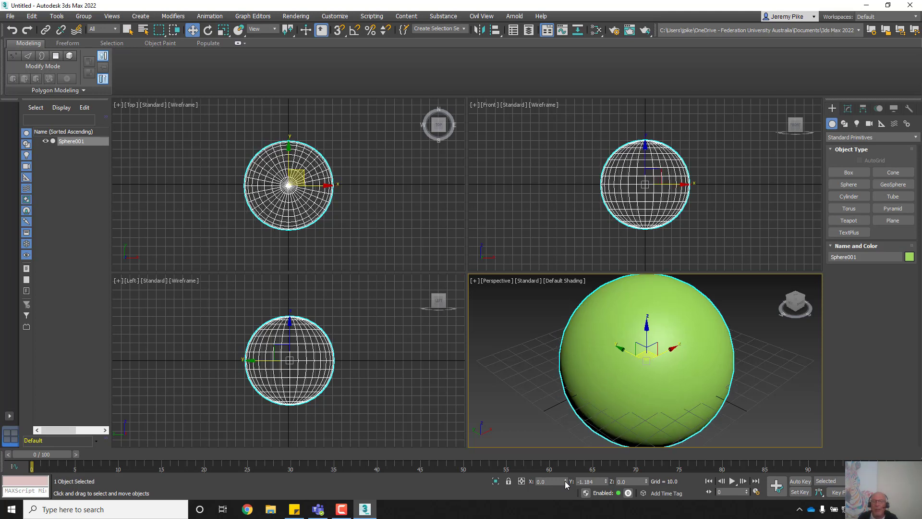
{"action": "right_click", "coordinate": [606, 483]}
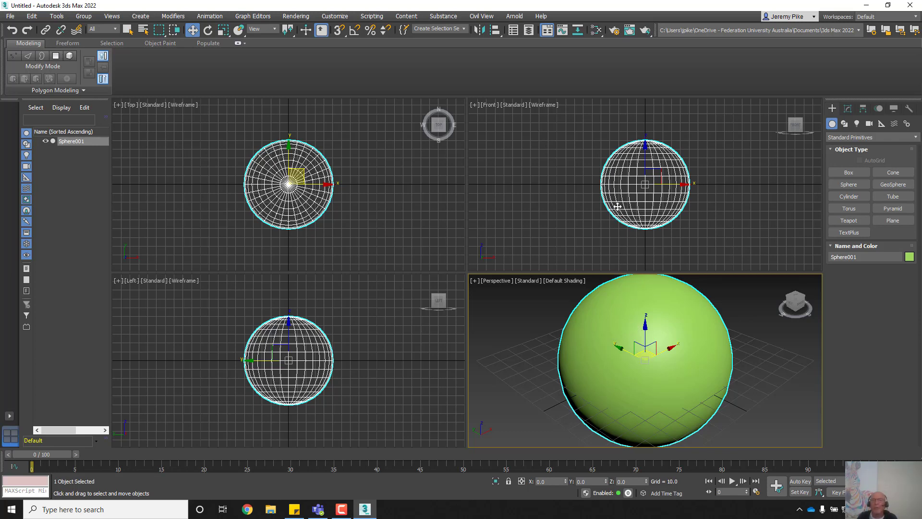
Step: Zoom out the Front viewport and switch it from Wireframe to Default Shading
{"action": "scroll", "coordinate": [617, 206], "scroll_direction": "down", "scroll_amount": 4}
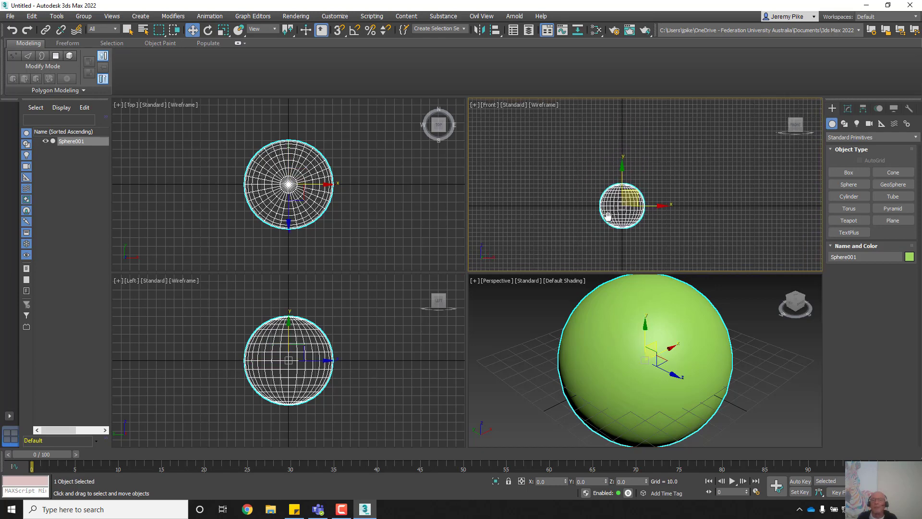
{"action": "middle_click_drag", "start_coordinate": [616, 222], "coordinate": [618, 220]}
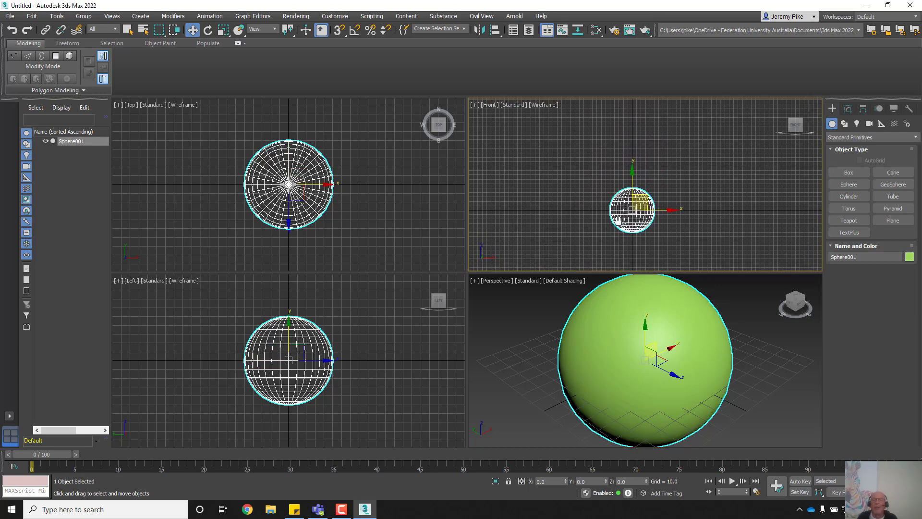
{"action": "left_click", "coordinate": [542, 106]}
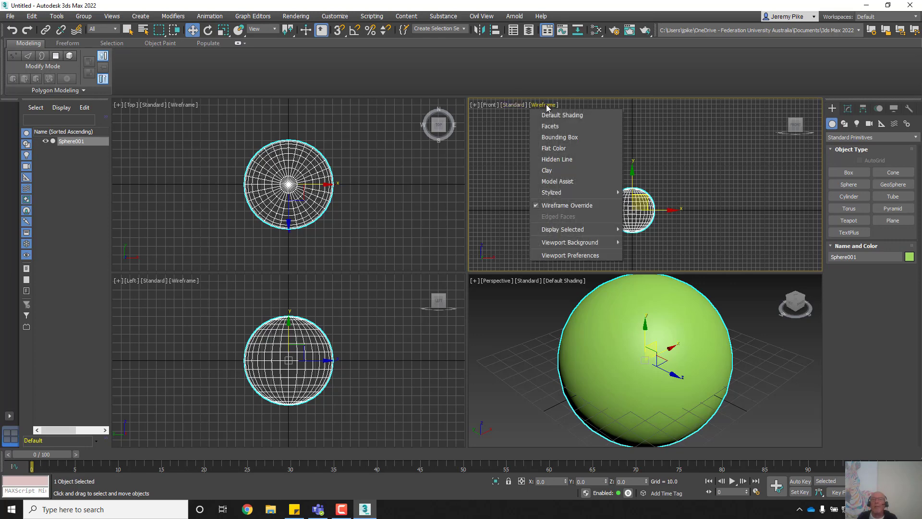
{"action": "left_click", "coordinate": [545, 116]}
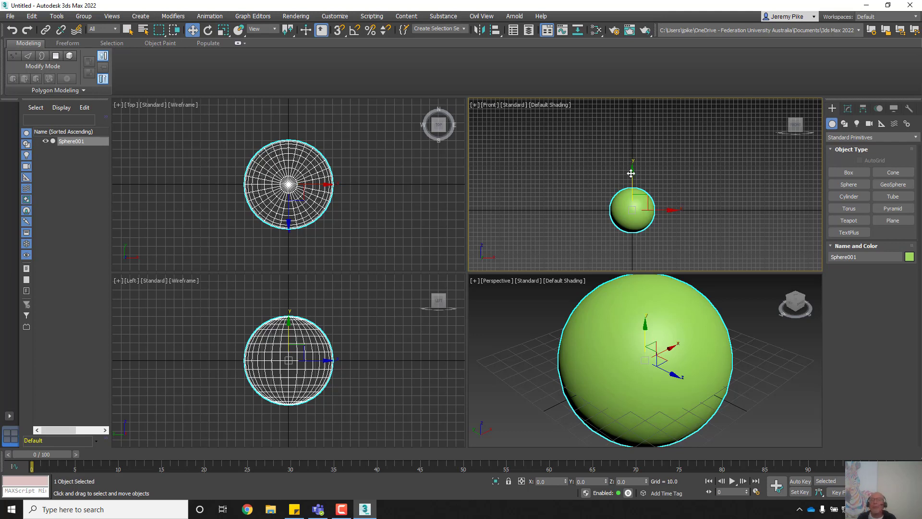
{"action": "mouse_move", "coordinate": [631, 173]}
{"action": "left_mouse_down"}
{"action": "mouse_move", "coordinate": [640, 112]}
{"action": "mouse_move", "coordinate": [640, 150]}
{"action": "mouse_move", "coordinate": [630, 131]}
{"action": "left_mouse_up"}
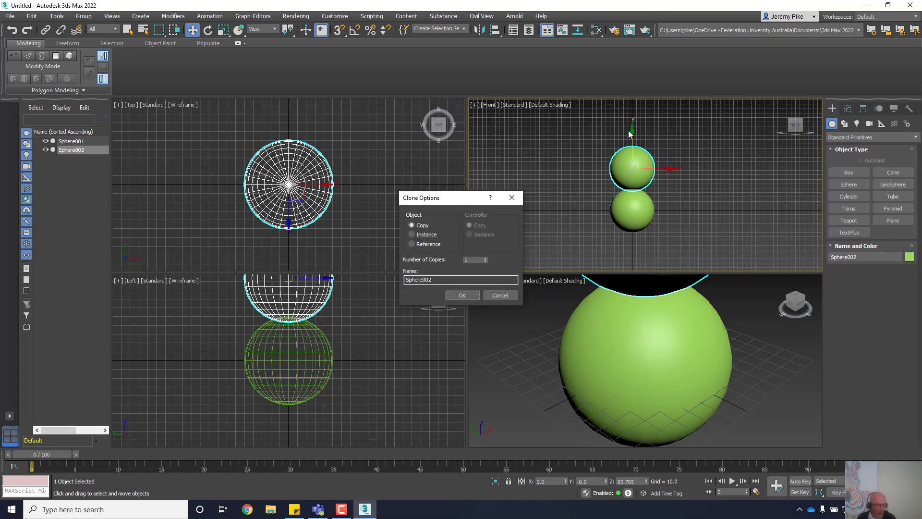
{"action": "left_click", "coordinate": [500, 295]}
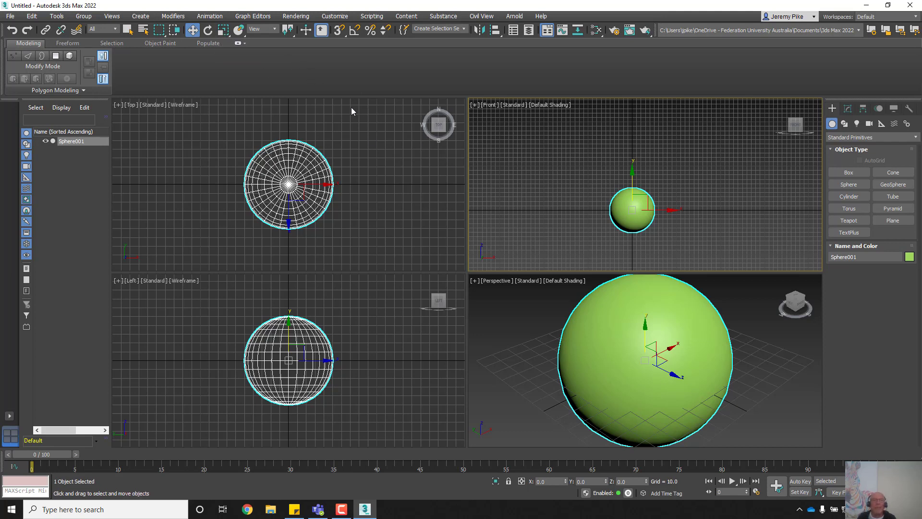
Step: Shift-scale a copy of the sphere down to about 62%, creating Sphere002
{"action": "left_click", "coordinate": [224, 32]}
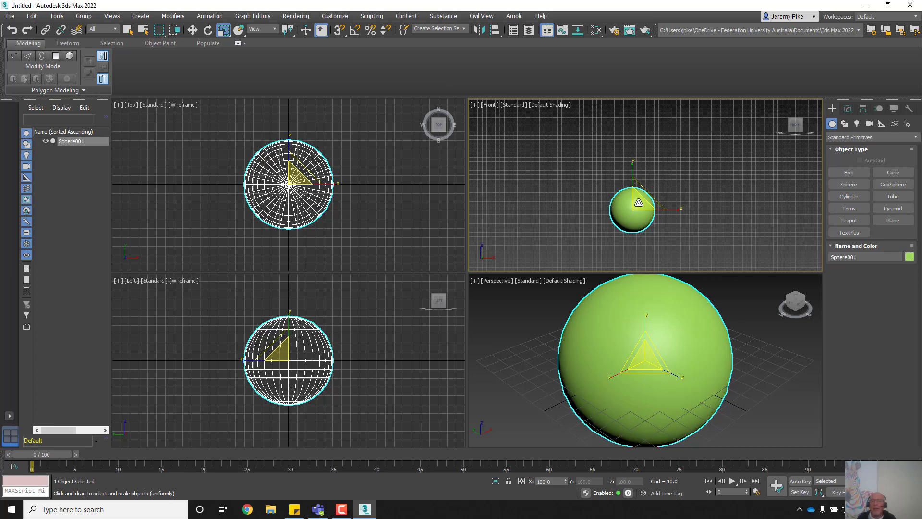
{"action": "left_click_drag", "start_coordinate": [638, 203], "coordinate": [638, 215], "text": "shift"}
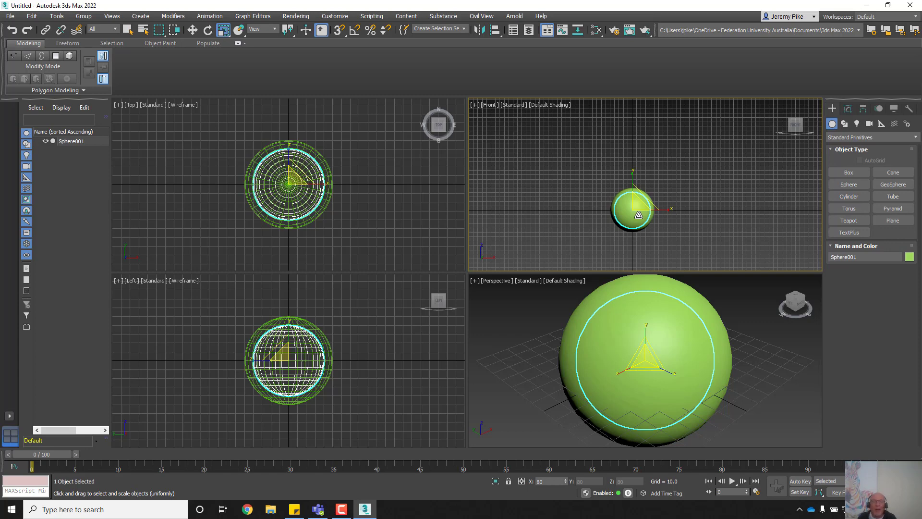
{"action": "left_click_drag", "start_coordinate": [639, 215], "coordinate": [641, 231]}
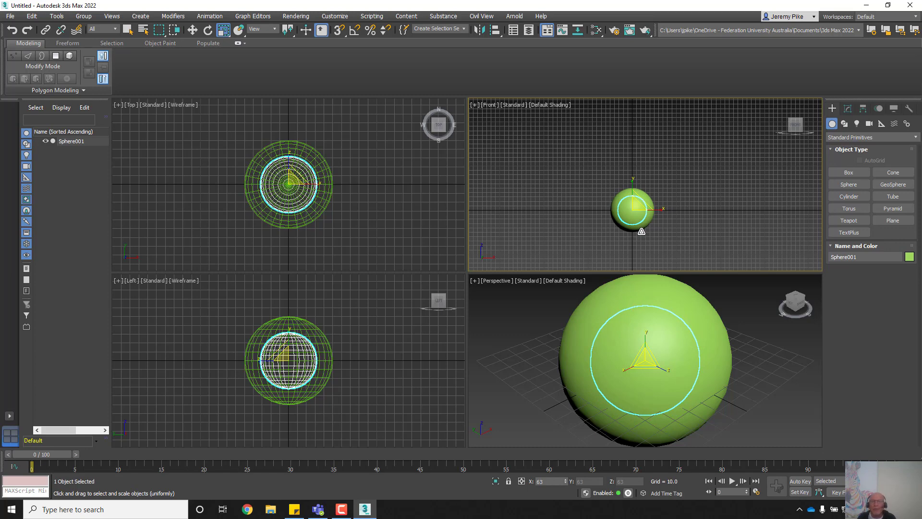
{"action": "left_click_drag", "start_coordinate": [642, 231], "coordinate": [640, 233]}
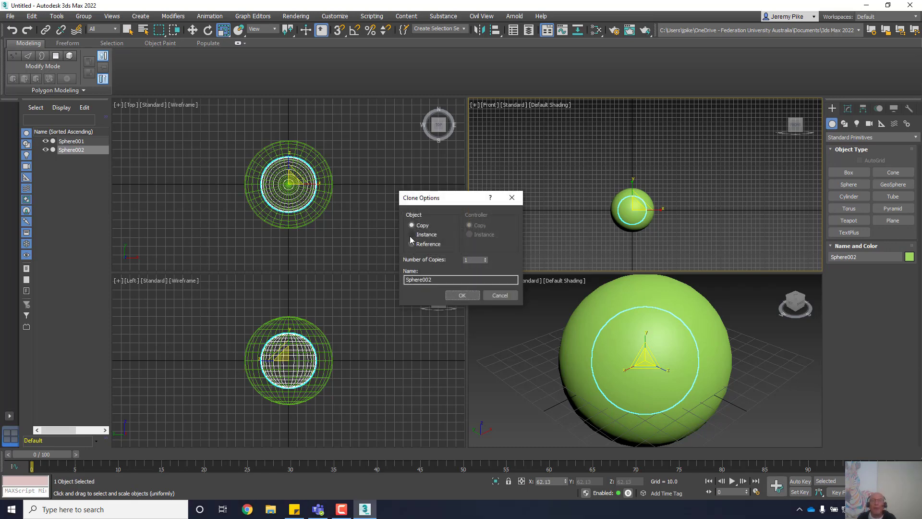
{"action": "left_click", "coordinate": [464, 296]}
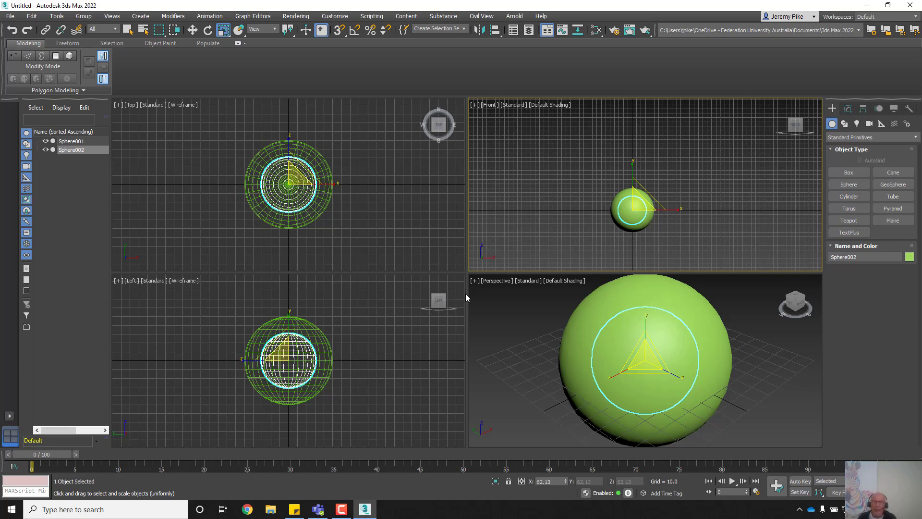
Step: Move Sphere002 up to Z 70.972 so it rests on top of Sphere001
{"action": "key", "text": "w"}
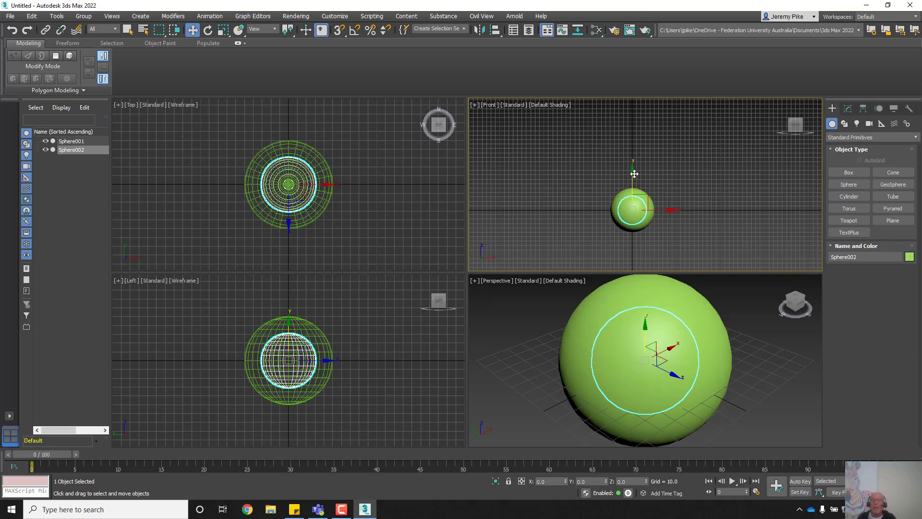
{"action": "left_click_drag", "start_coordinate": [633, 174], "coordinate": [633, 149]}
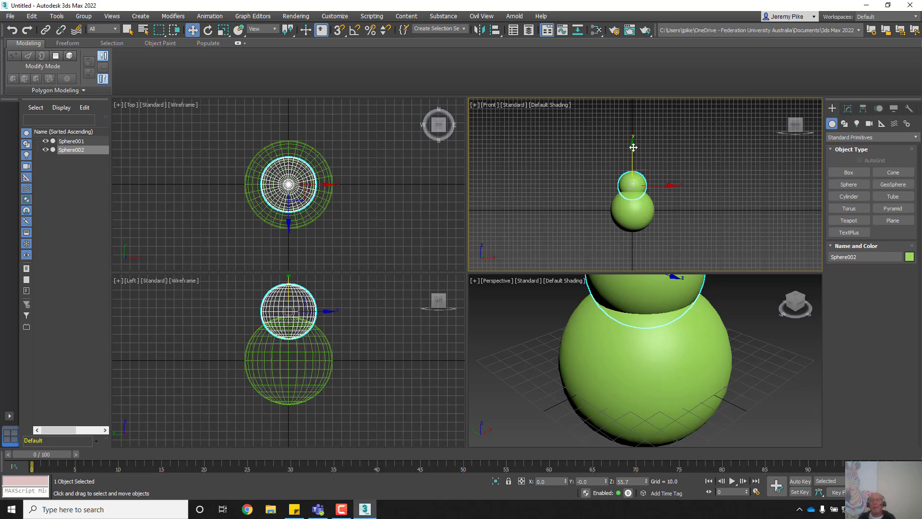
{"action": "left_click_drag", "start_coordinate": [633, 146], "coordinate": [633, 141]}
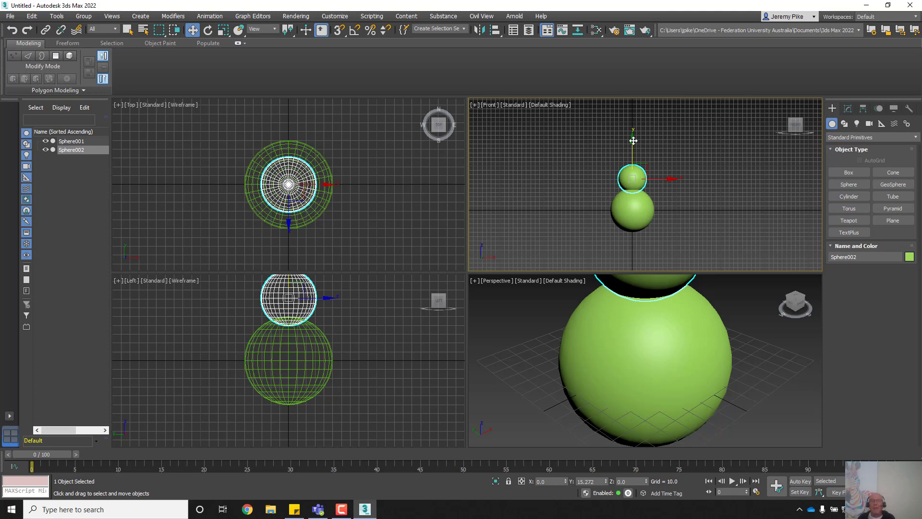
{"action": "left_click_drag", "start_coordinate": [633, 141], "coordinate": [633, 141]}
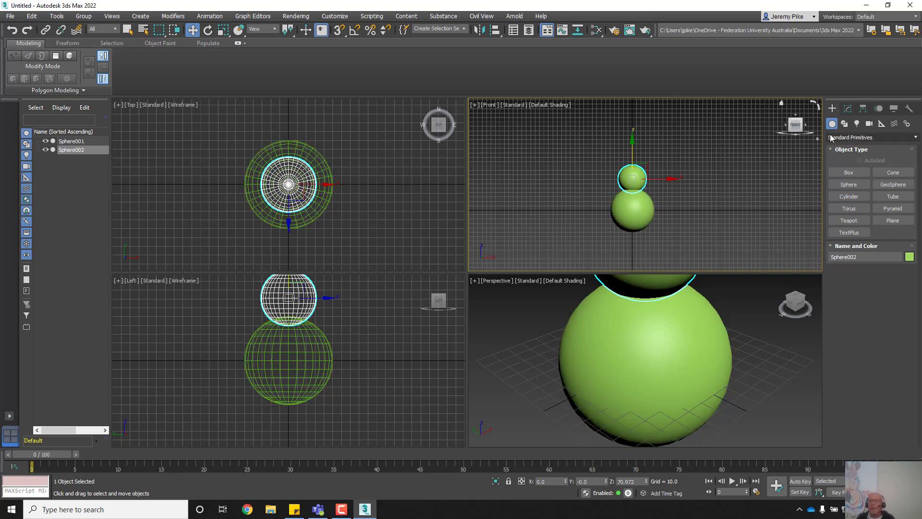
Step: Increase the smaller sphere's radius to 60 in its parameters
{"action": "left_click", "coordinate": [848, 109]}
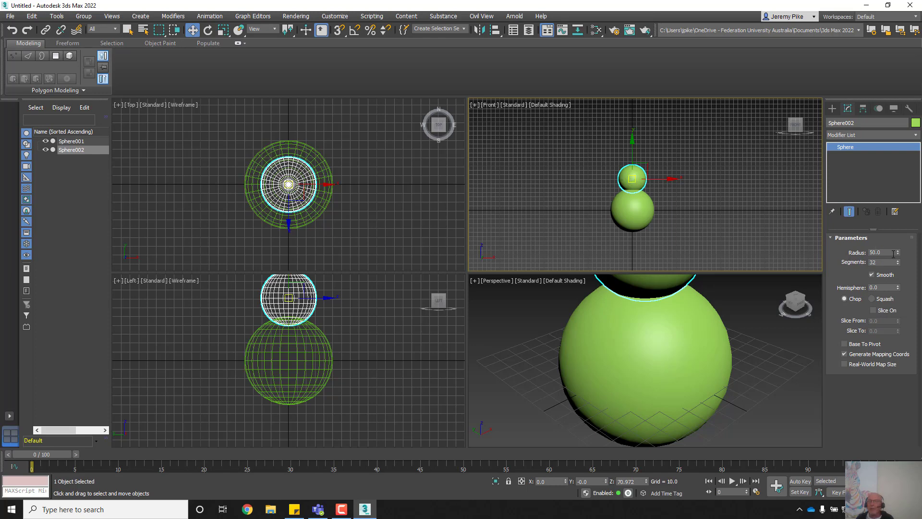
{"action": "mouse_move", "coordinate": [897, 254]}
{"action": "left_mouse_down"}
{"action": "mouse_move", "coordinate": [889, 235]}
{"action": "mouse_move", "coordinate": [894, 246]}
{"action": "left_mouse_up"}
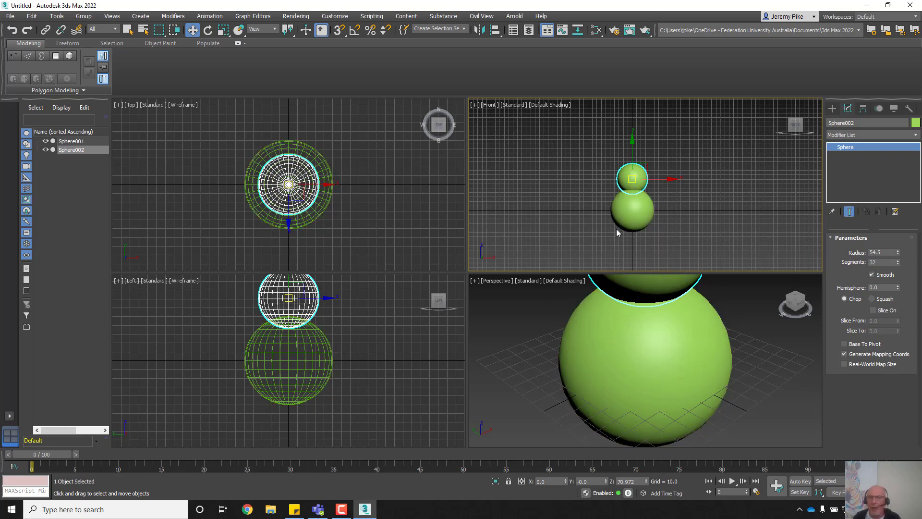
Step: Select the lower sphere and rename Sphere001 to 'body'
{"action": "left_click", "coordinate": [638, 210]}
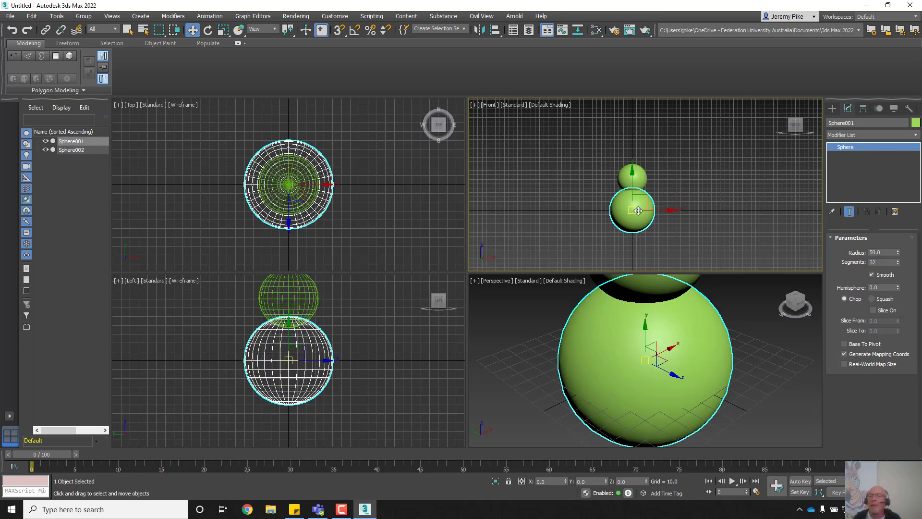
{"action": "left_click", "coordinate": [859, 121]}
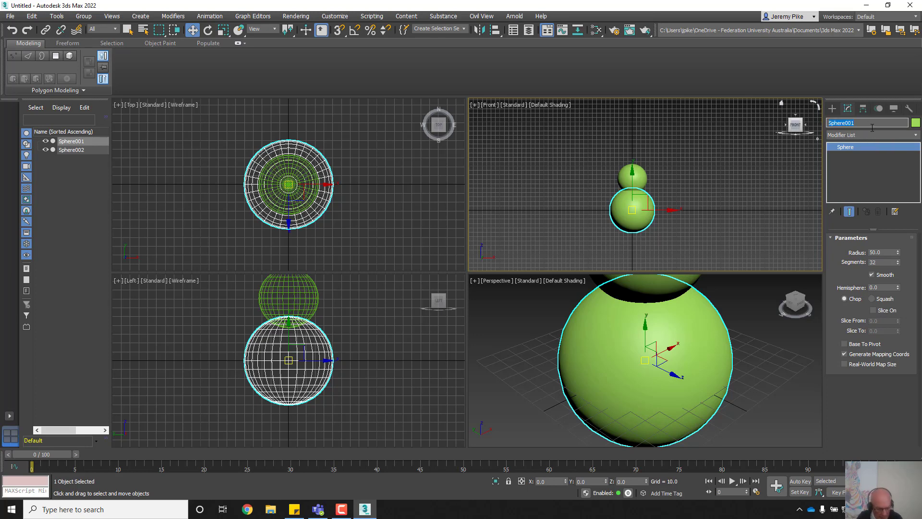
{"action": "type", "text": "body"}
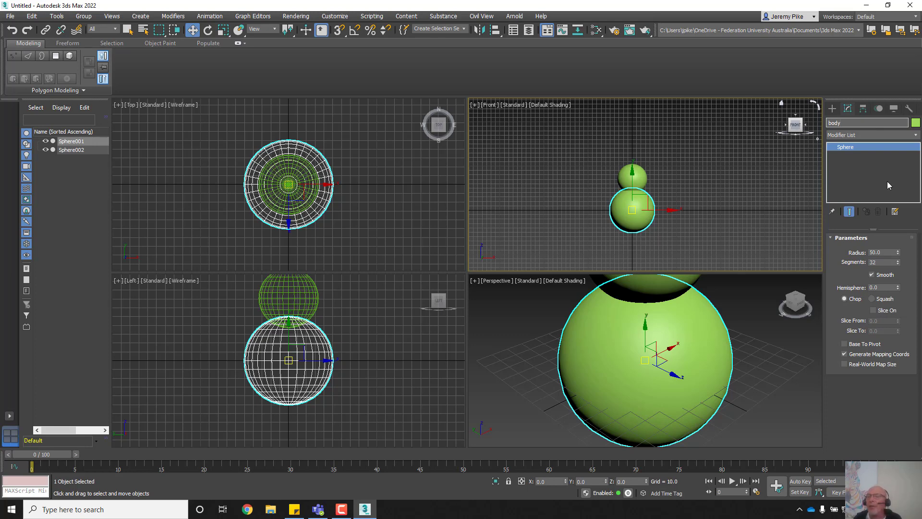
Step: Set the body sphere's object colour to white
{"action": "left_click", "coordinate": [916, 123]}
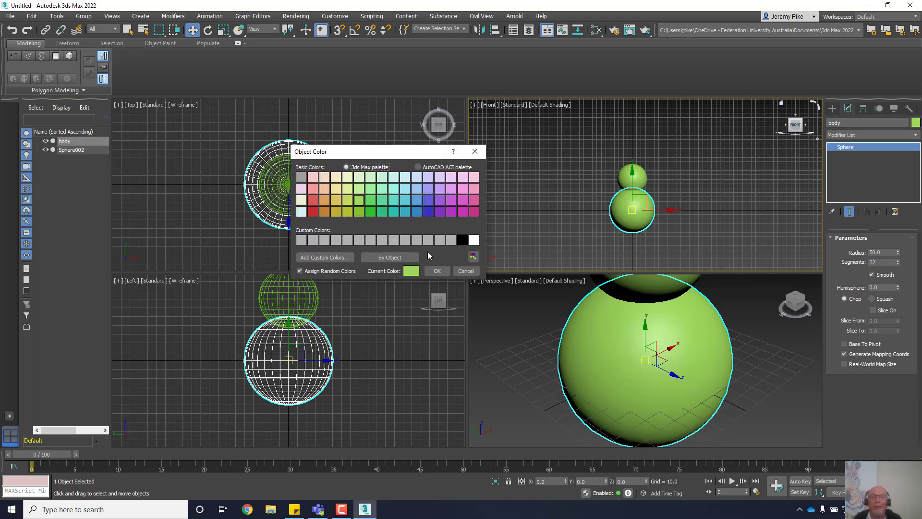
{"action": "left_click", "coordinate": [476, 239]}
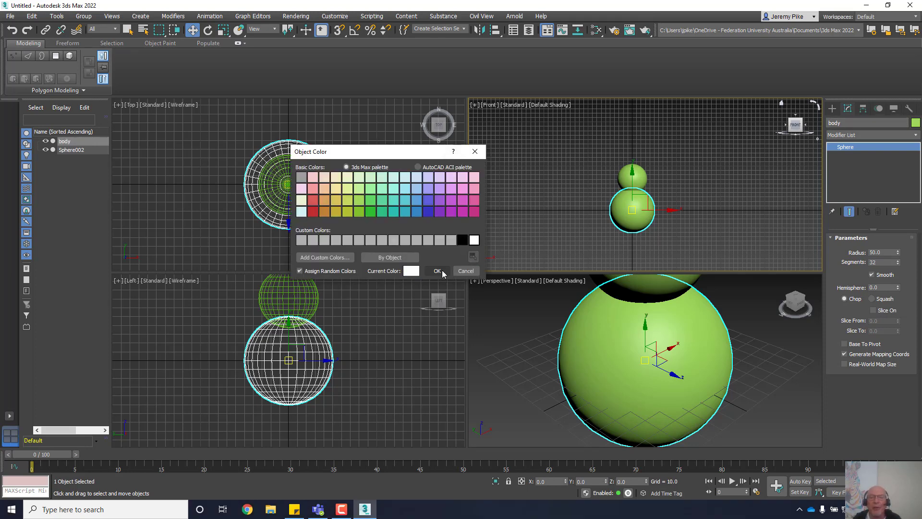
{"action": "left_click", "coordinate": [437, 271]}
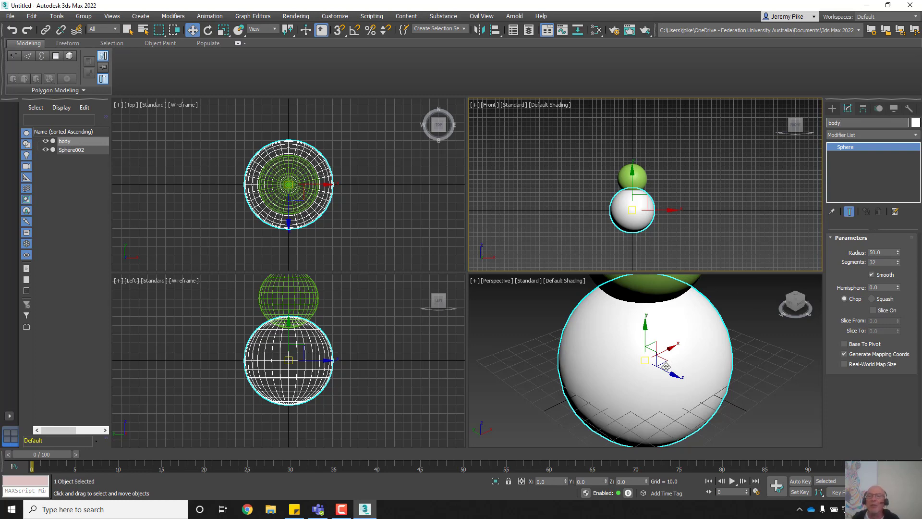
Step: Select the upper sphere and rename it 'head'
{"action": "left_click", "coordinate": [625, 173]}
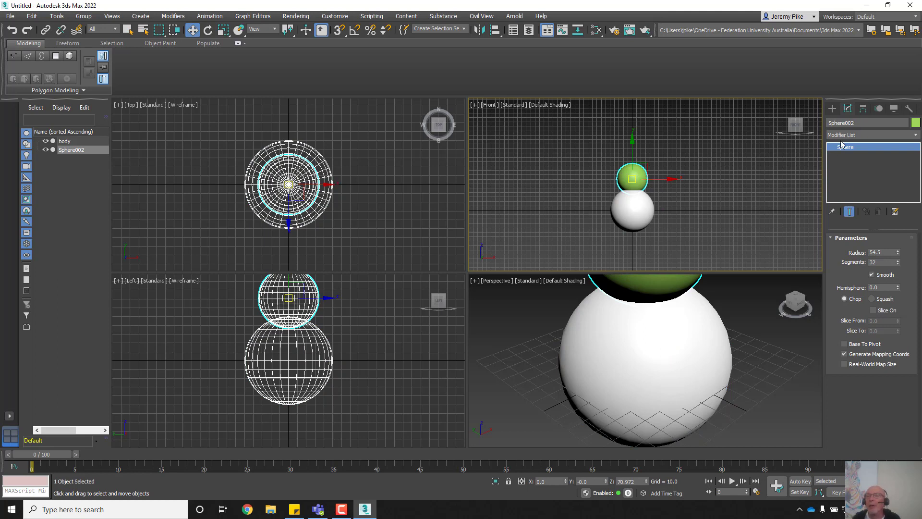
{"action": "double_click", "coordinate": [855, 123]}
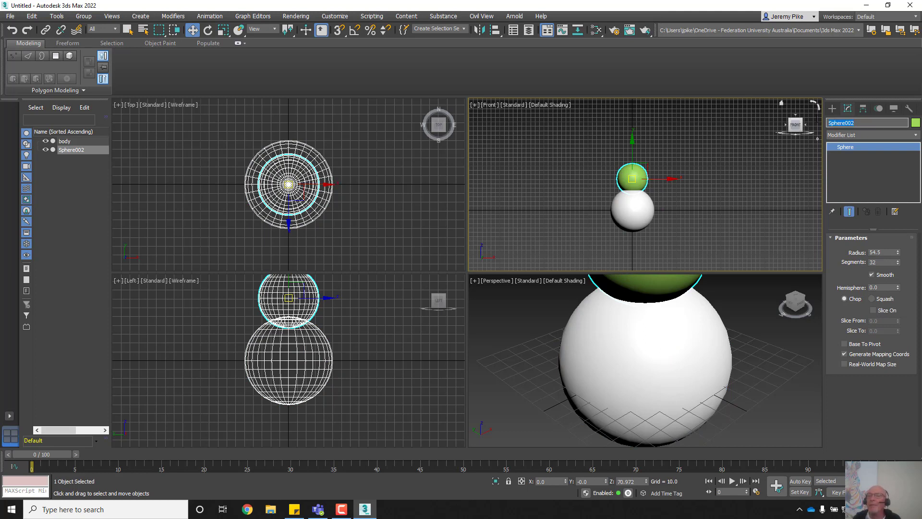
{"action": "type", "text": "head"}
Step: Change the head sphere's object colour to white
{"action": "left_click", "coordinate": [916, 123]}
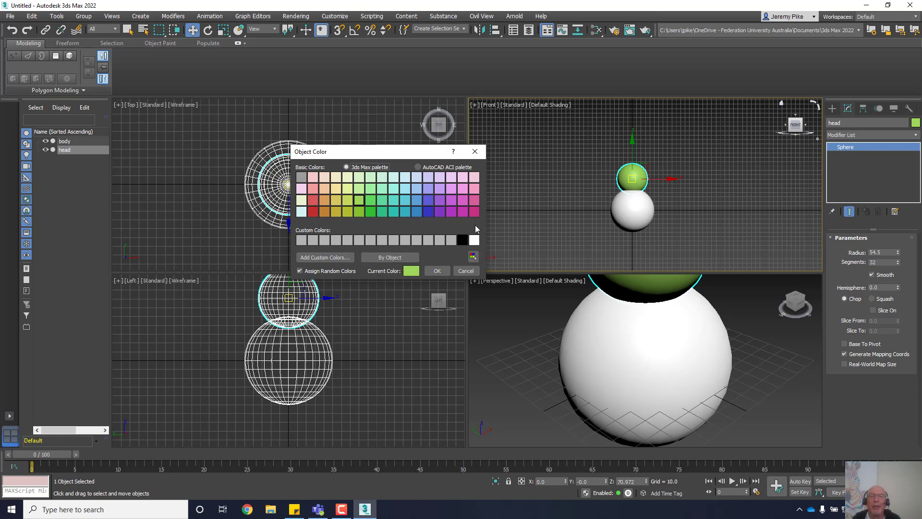
{"action": "left_click", "coordinate": [474, 239]}
{"action": "left_click", "coordinate": [436, 272]}
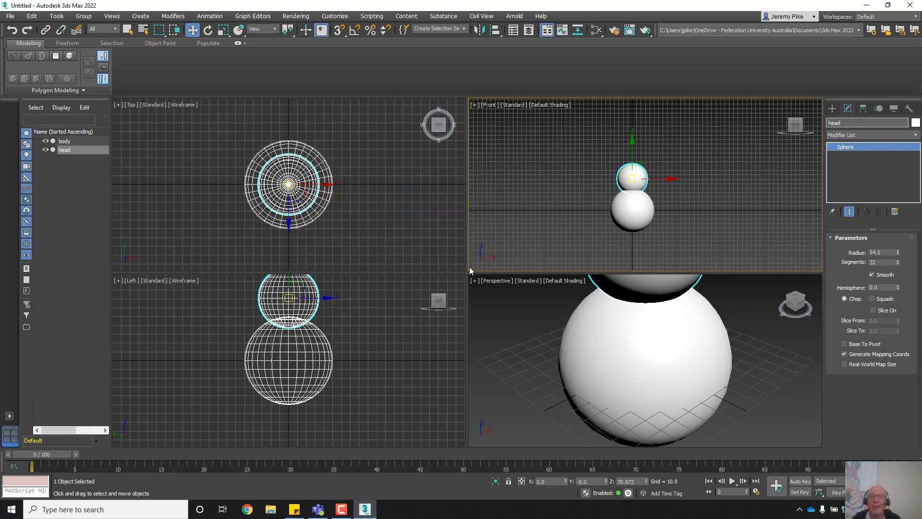
Step: Enlarge the Perspective viewport and reframe it on the whole snowman
{"action": "left_click_drag", "start_coordinate": [468, 272], "coordinate": [425, 175]}
{"action": "middle_click_drag", "start_coordinate": [595, 228], "coordinate": [594, 284]}
{"action": "scroll", "coordinate": [598, 287], "scroll_direction": "down", "scroll_amount": 4}
{"action": "scroll", "coordinate": [594, 281], "scroll_direction": "up", "scroll_amount": 2}
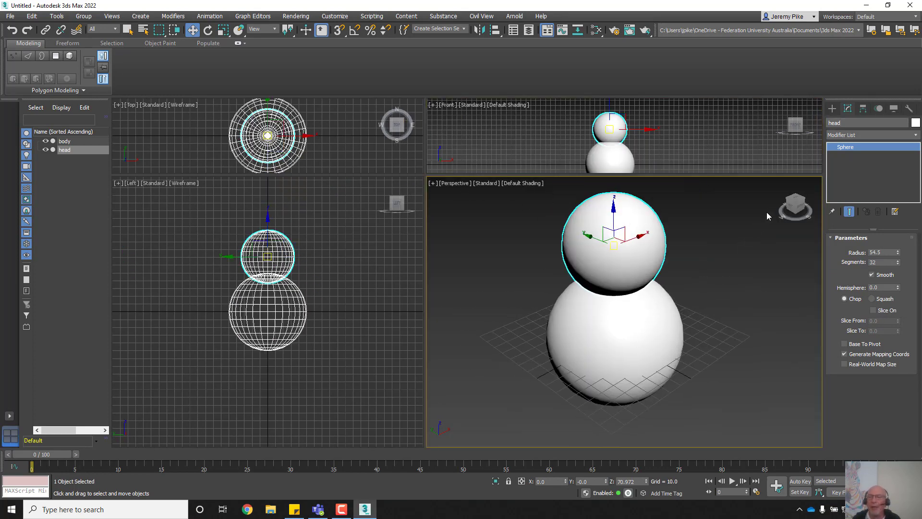
Step: Face the snowman from the Front, deselect the head, and show the standard primitives
{"action": "left_click", "coordinate": [800, 208]}
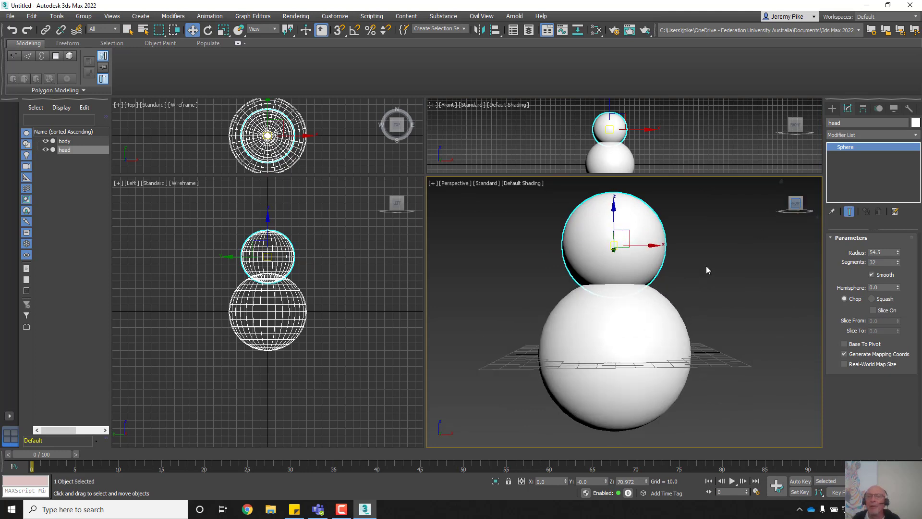
{"action": "left_click", "coordinate": [712, 269]}
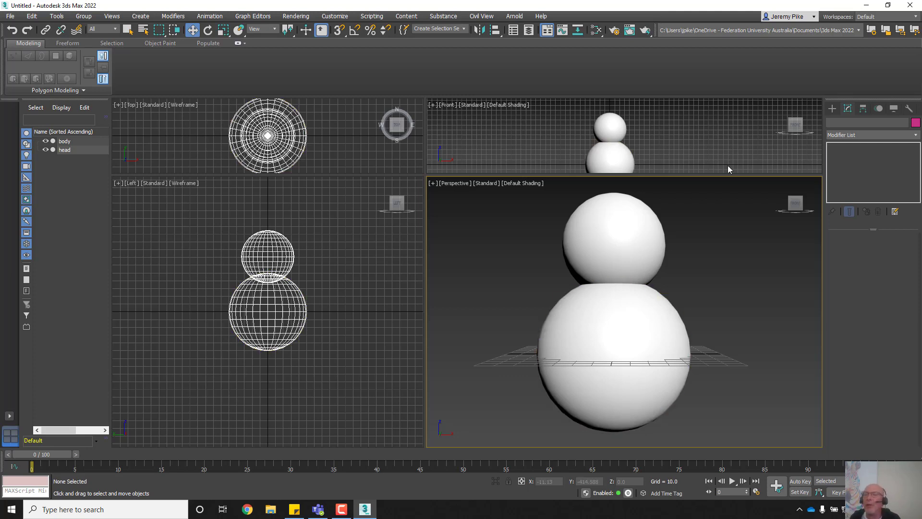
{"action": "left_click", "coordinate": [831, 109]}
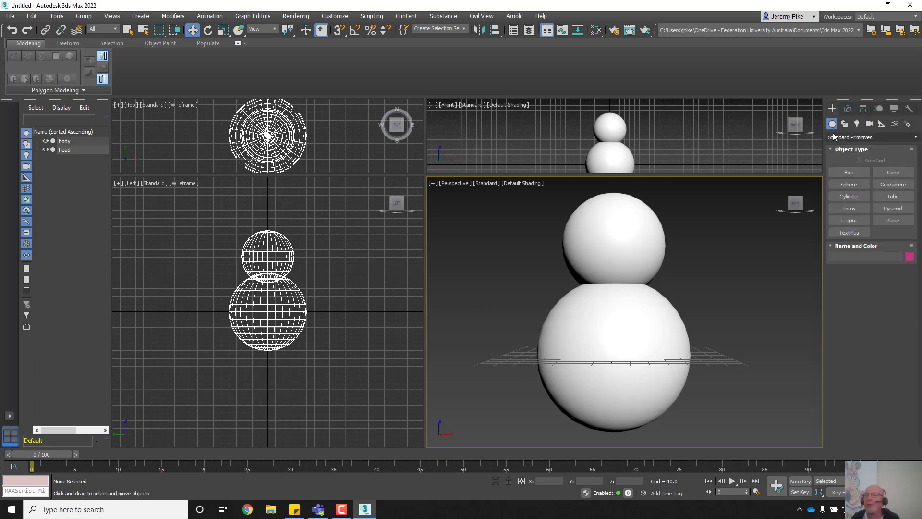
Step: Choose the Cone primitive with AutoGrid switched on
{"action": "left_click", "coordinate": [883, 172]}
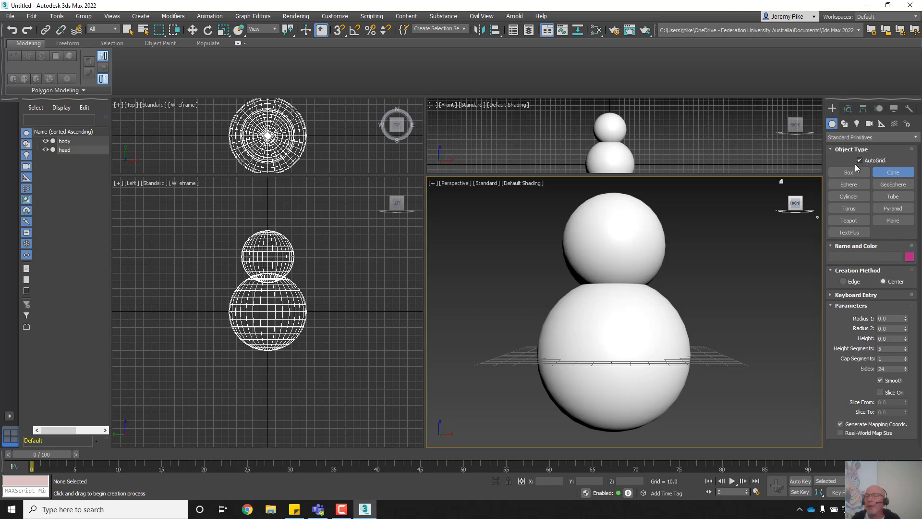
{"action": "left_click", "coordinate": [859, 161]}
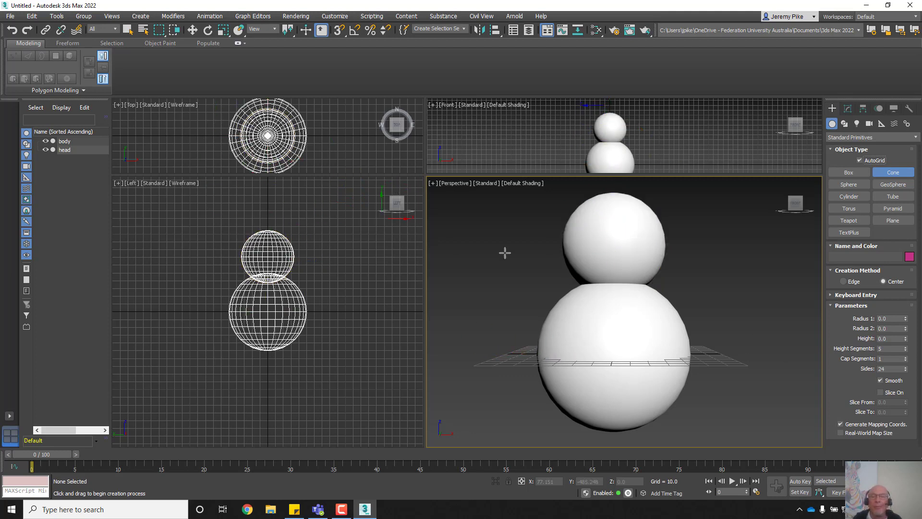
Step: Draw a cone nose on the head's front: base radius 3.36, height 26.526, tip radius 0.649
{"action": "left_click", "coordinate": [617, 246]}
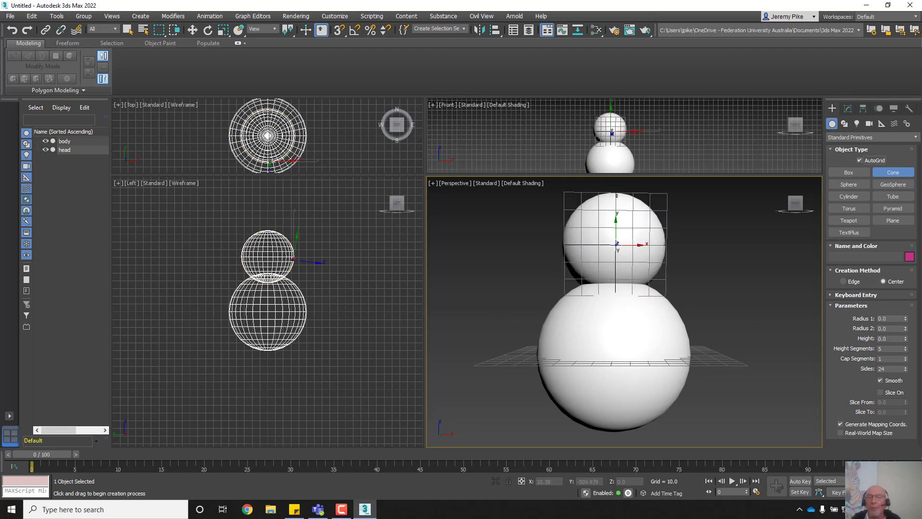
{"action": "left_click_drag", "start_coordinate": [617, 244], "coordinate": [616, 244]}
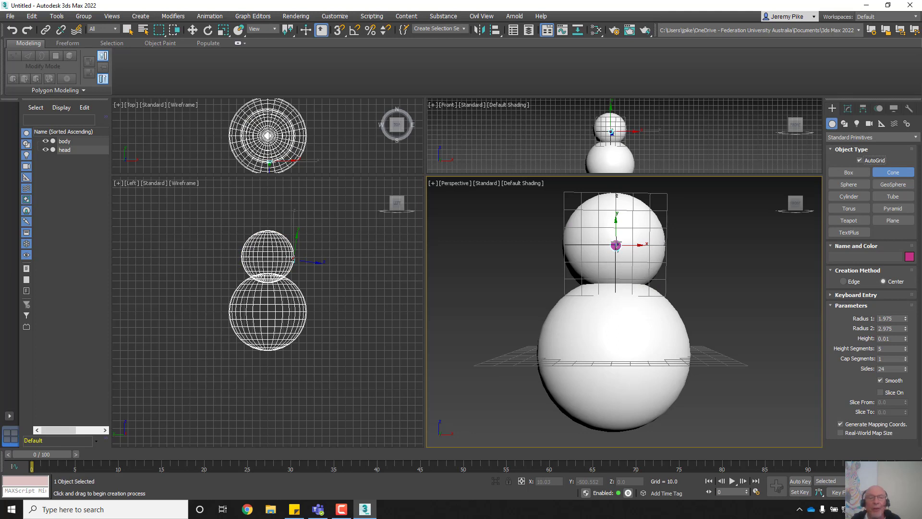
{"action": "left_click_drag", "start_coordinate": [616, 245], "coordinate": [617, 242]}
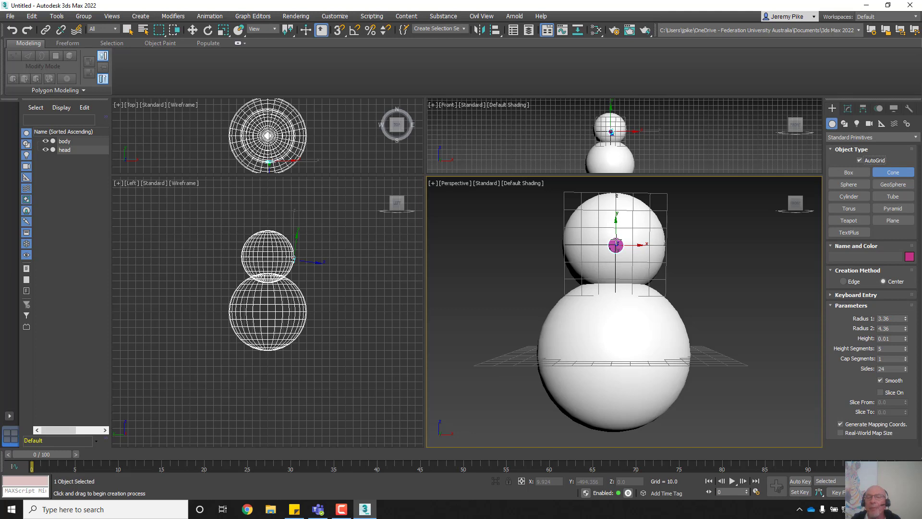
{"action": "left_click", "coordinate": [616, 244]}
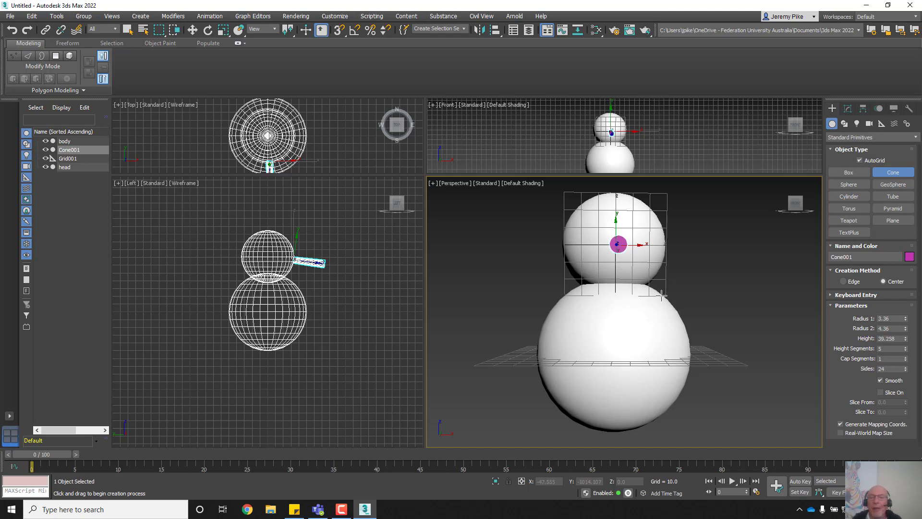
{"action": "left_click", "coordinate": [650, 274]}
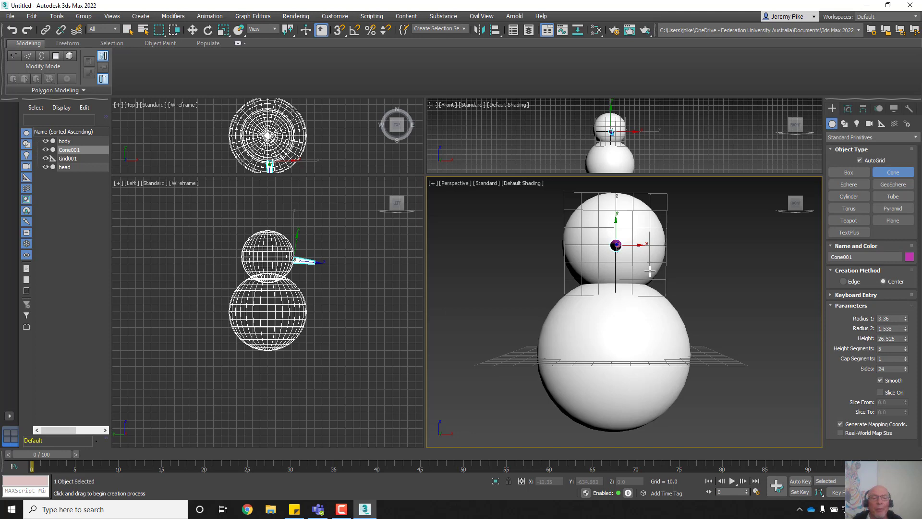
{"action": "left_click", "coordinate": [673, 268]}
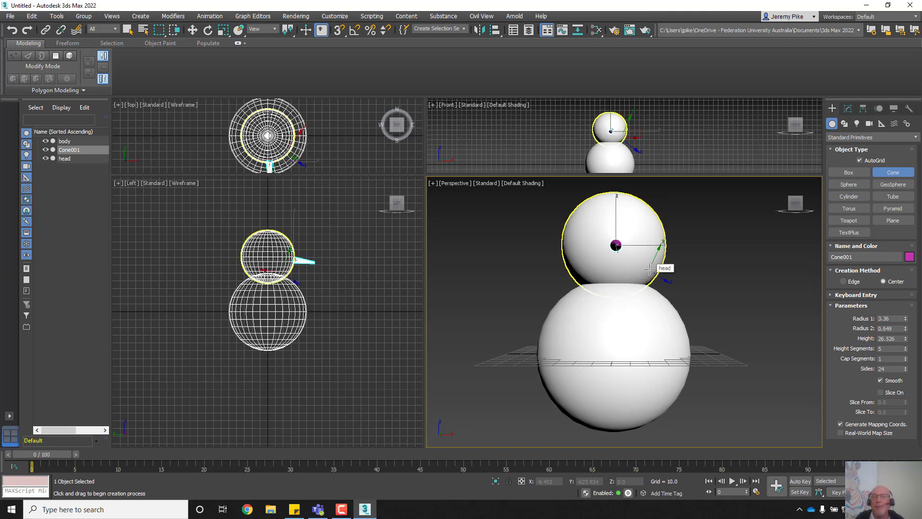
{"action": "scroll", "coordinate": [515, 346], "scroll_direction": "down", "scroll_amount": 3}
{"action": "scroll", "coordinate": [517, 341], "scroll_direction": "up", "scroll_amount": 5}
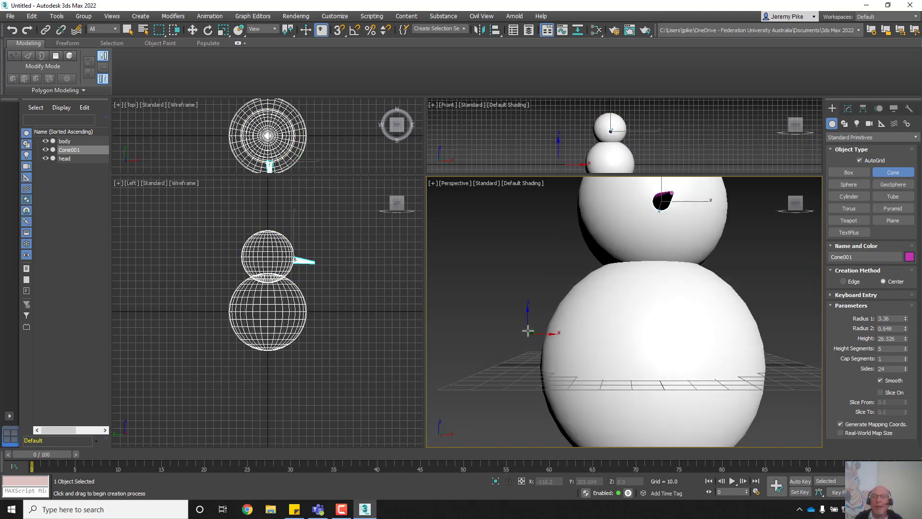
{"action": "scroll", "coordinate": [513, 340], "scroll_direction": "down", "scroll_amount": 3}
{"action": "middle_click_drag", "start_coordinate": [530, 328], "coordinate": [588, 340]}
{"action": "middle_click_drag", "start_coordinate": [611, 339], "coordinate": [517, 340], "text": "alt"}
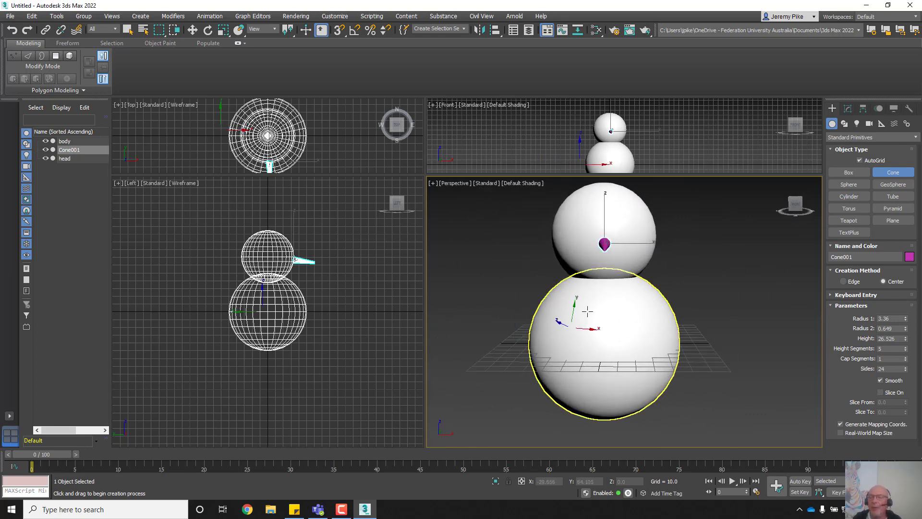
Step: Turn off AutoGrid and resize the nose to Radius 1 4.738, Radius 2 1.659, Height 31.301
{"action": "left_click", "coordinate": [860, 161]}
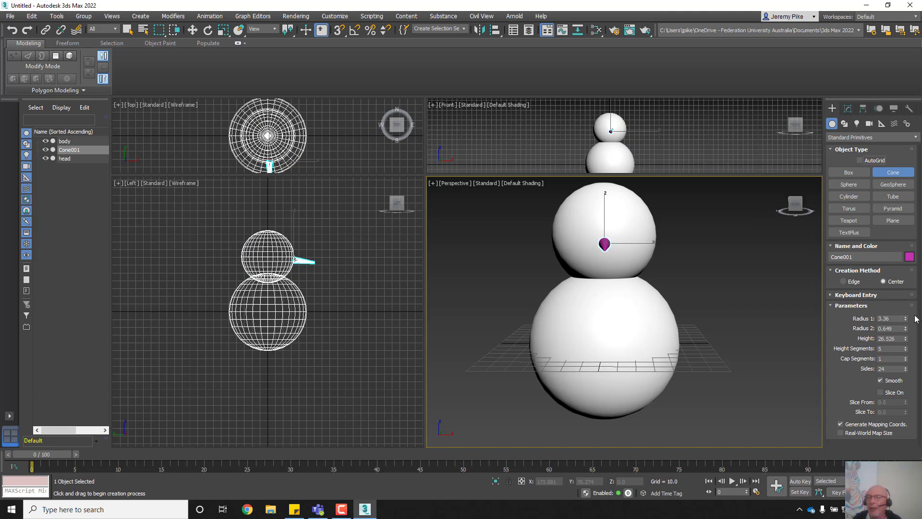
{"action": "left_click_drag", "start_coordinate": [906, 320], "coordinate": [904, 299]}
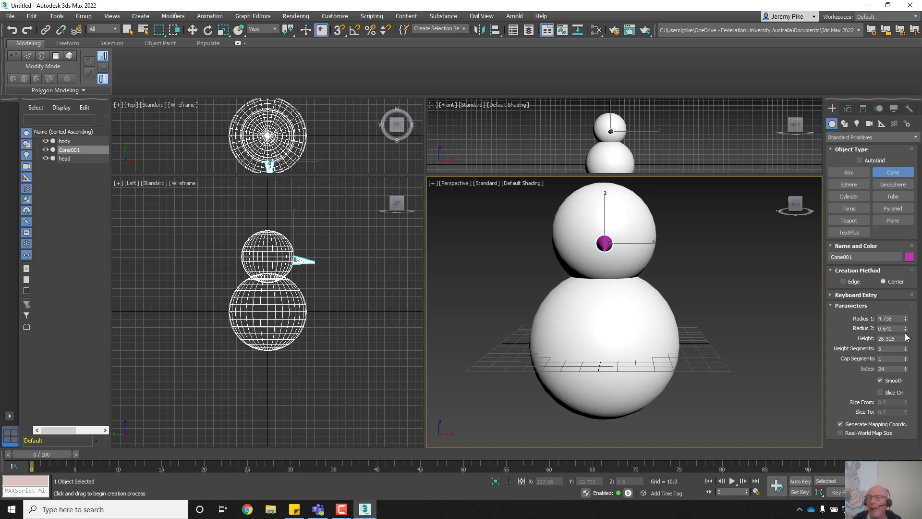
{"action": "left_click_drag", "start_coordinate": [905, 330], "coordinate": [898, 282]}
{"action": "left_click_drag", "start_coordinate": [906, 339], "coordinate": [905, 328]}
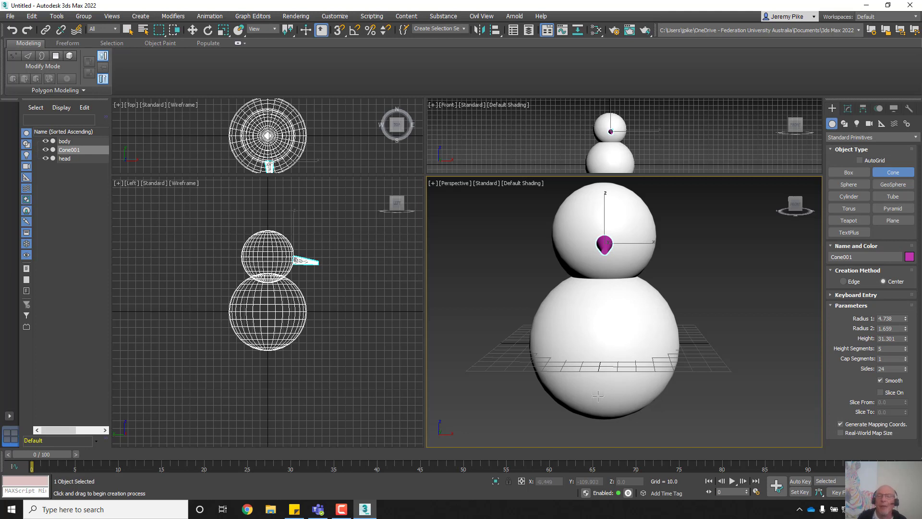
{"action": "right_click", "coordinate": [754, 322]}
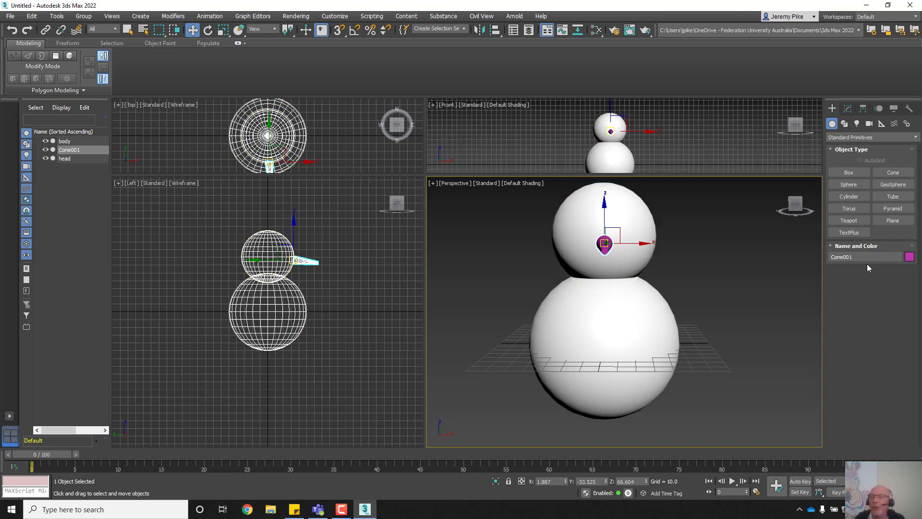
Step: Rename the cone to 'nose' and set its object colour to red
{"action": "left_click_drag", "start_coordinate": [862, 257], "coordinate": [817, 261]}
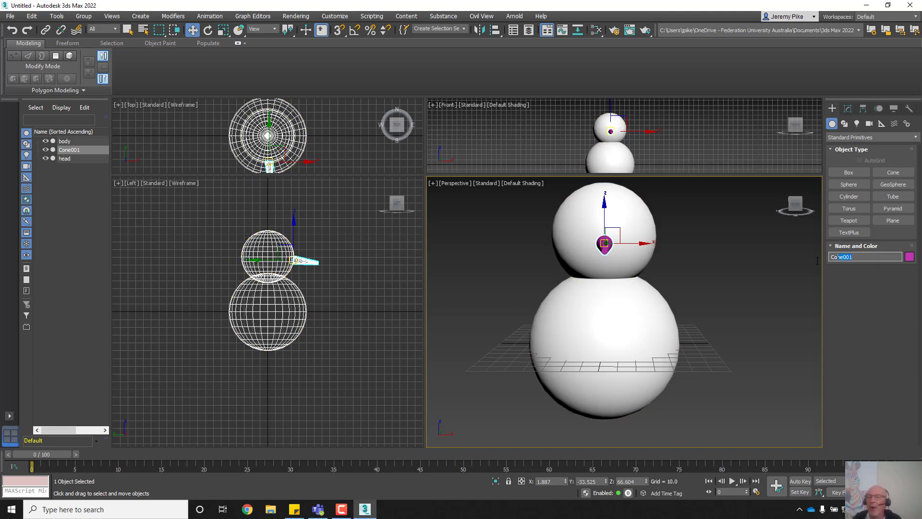
{"action": "type", "text": "nose"}
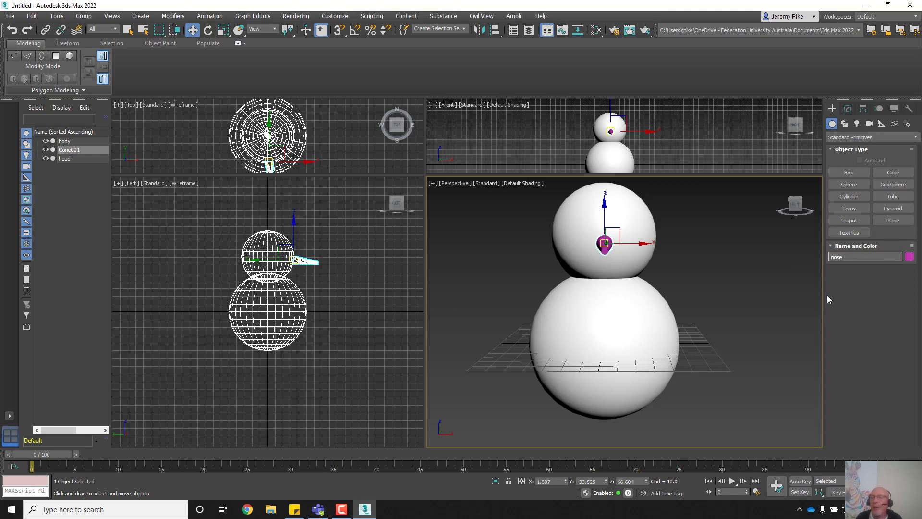
{"action": "left_click", "coordinate": [908, 258]}
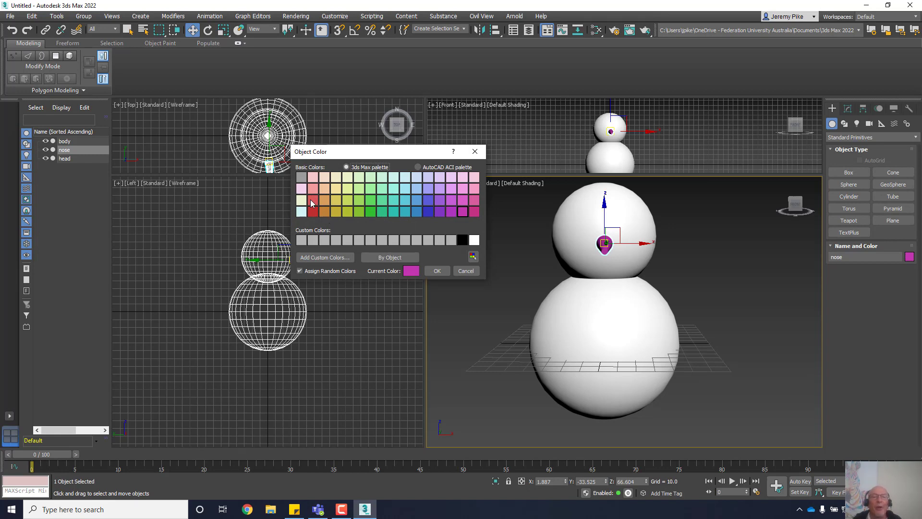
{"action": "left_click", "coordinate": [312, 201]}
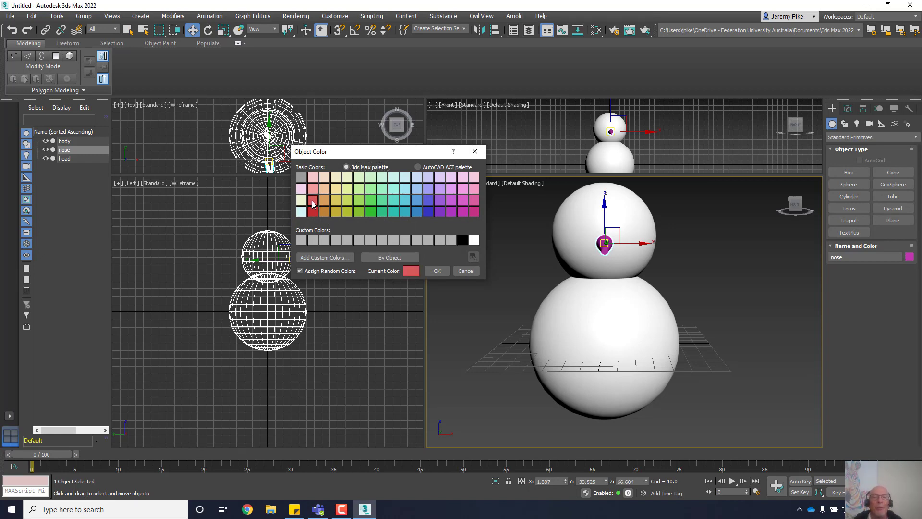
{"action": "left_click", "coordinate": [436, 272]}
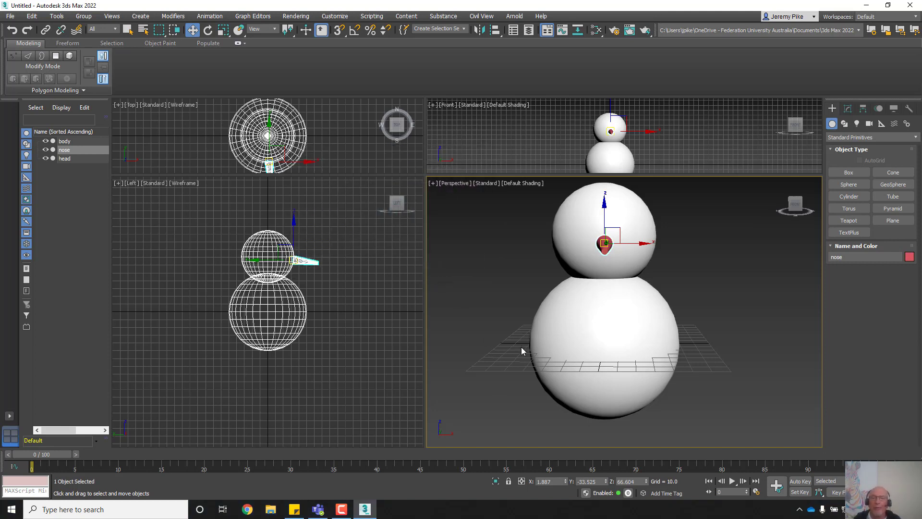
{"action": "scroll", "coordinate": [521, 347], "scroll_direction": "down", "scroll_amount": 5}
Step: Orbit to check the nose from above, then choose the GeoSphere primitive
{"action": "middle_click_drag", "start_coordinate": [532, 347], "coordinate": [575, 339], "text": "alt"}
{"action": "scroll", "coordinate": [596, 339], "scroll_direction": "up", "scroll_amount": 4}
{"action": "scroll", "coordinate": [596, 339], "scroll_direction": "down", "scroll_amount": 3}
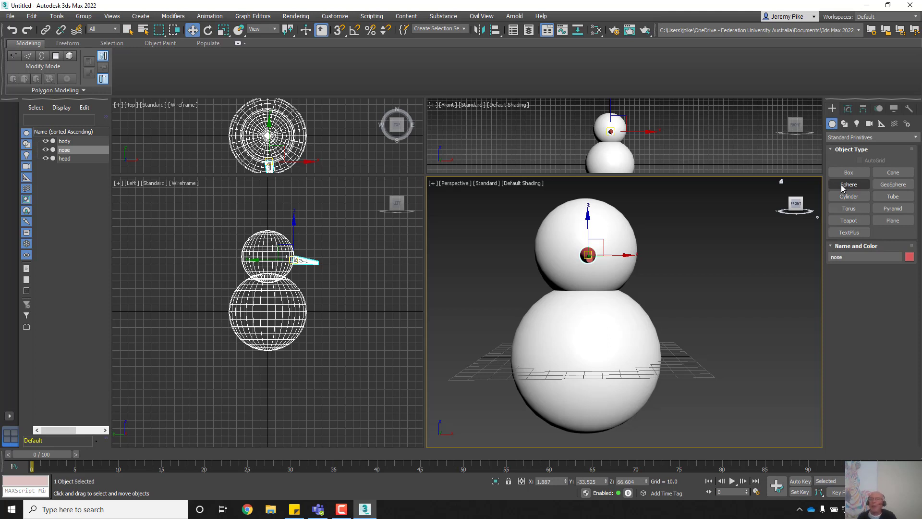
{"action": "left_click", "coordinate": [892, 186]}
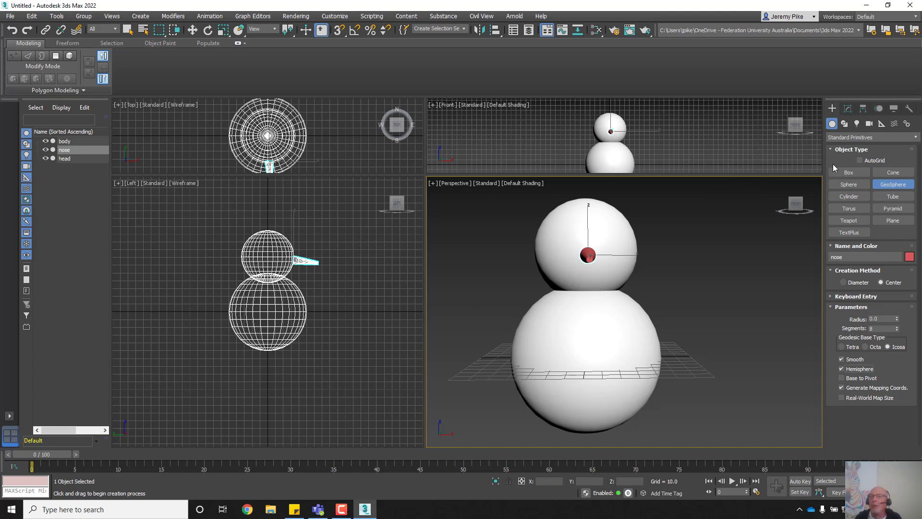
Step: With AutoGrid on, draw a small geosphere eye on the head's front and check it from the side
{"action": "left_click", "coordinate": [859, 162]}
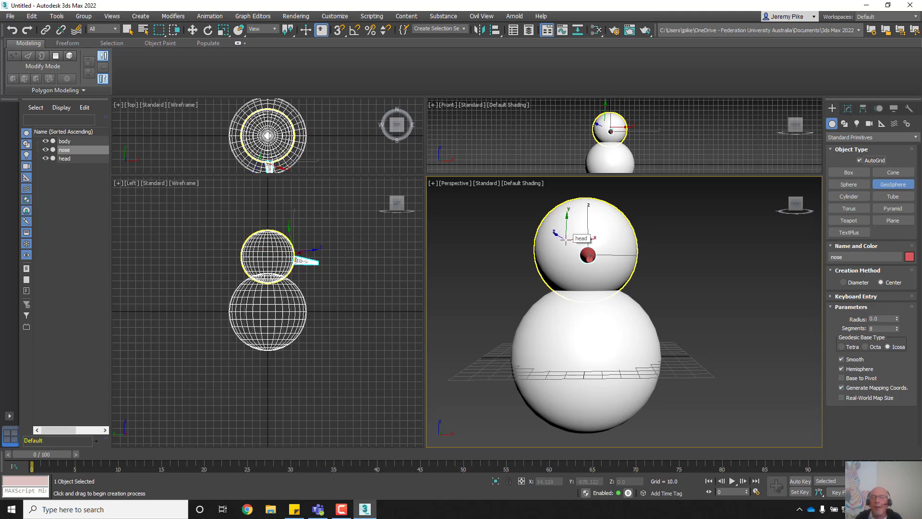
{"action": "left_click_drag", "start_coordinate": [565, 241], "coordinate": [572, 242]}
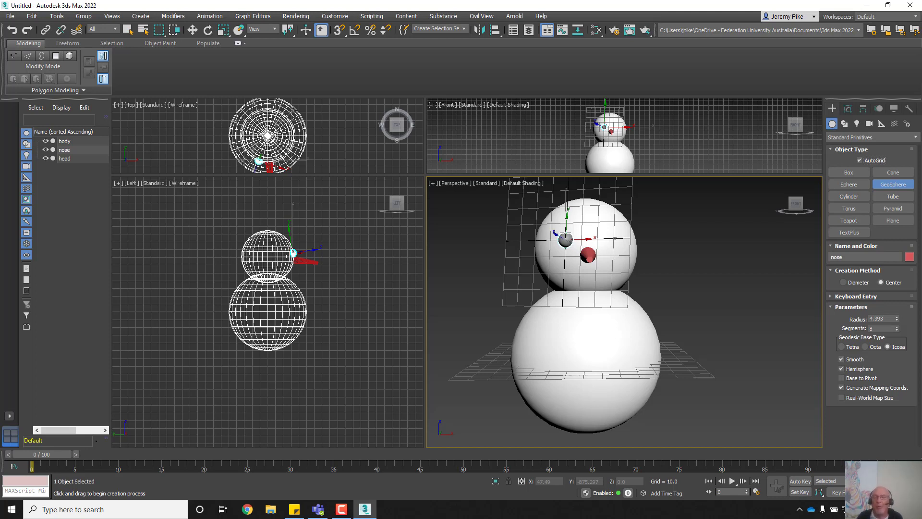
{"action": "left_click_drag", "start_coordinate": [566, 233], "coordinate": [566, 233]}
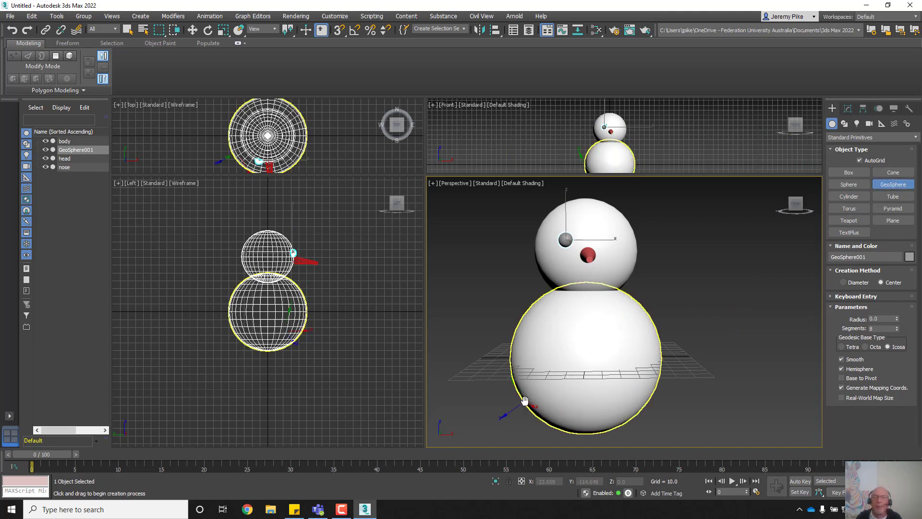
{"action": "scroll", "coordinate": [533, 372], "scroll_direction": "down", "scroll_amount": 4}
{"action": "scroll", "coordinate": [535, 374], "scroll_direction": "up", "scroll_amount": 3}
{"action": "middle_click_drag", "start_coordinate": [539, 377], "coordinate": [675, 412], "text": "alt"}
{"action": "scroll", "coordinate": [642, 356], "scroll_direction": "up", "scroll_amount": 4}
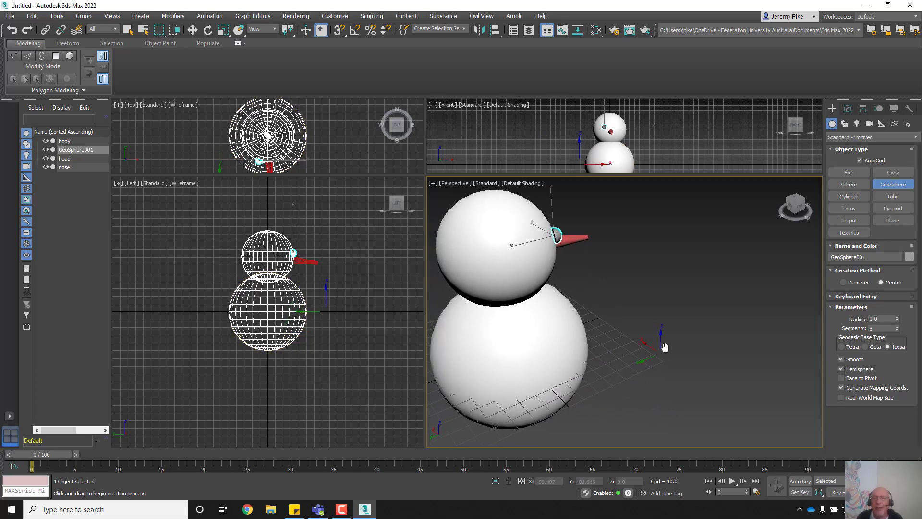
{"action": "middle_click_drag", "start_coordinate": [642, 356], "coordinate": [535, 331], "text": "alt"}
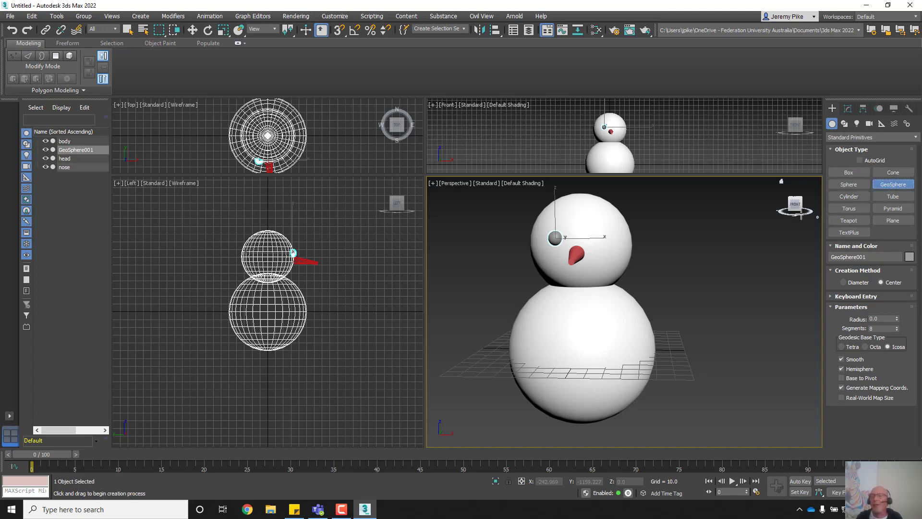
Step: Switch to Move, select the new geosphere and rename it 'eye'
{"action": "key", "text": "w"}
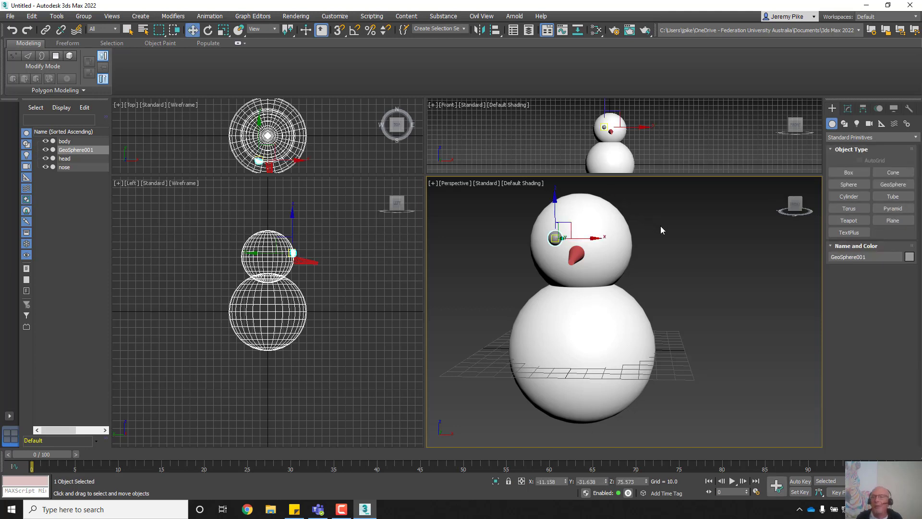
{"action": "left_click", "coordinate": [585, 323]}
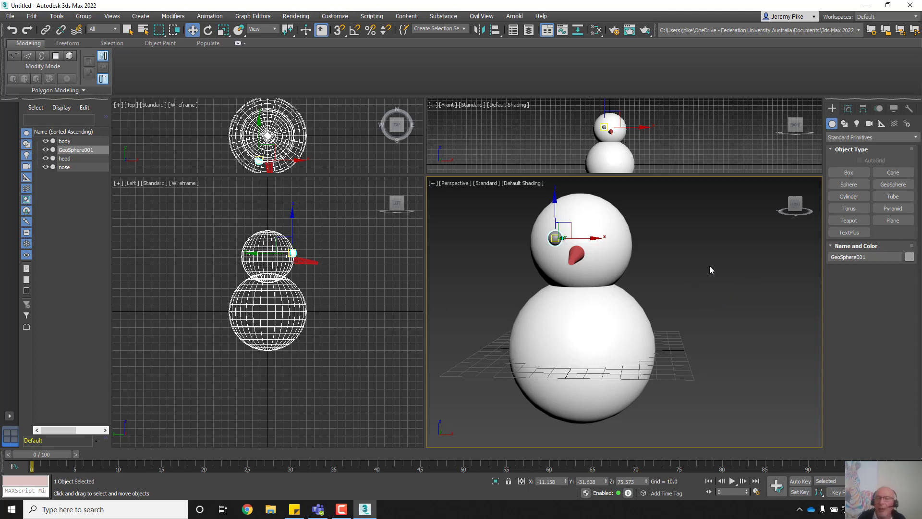
{"action": "left_click", "coordinate": [870, 257]}
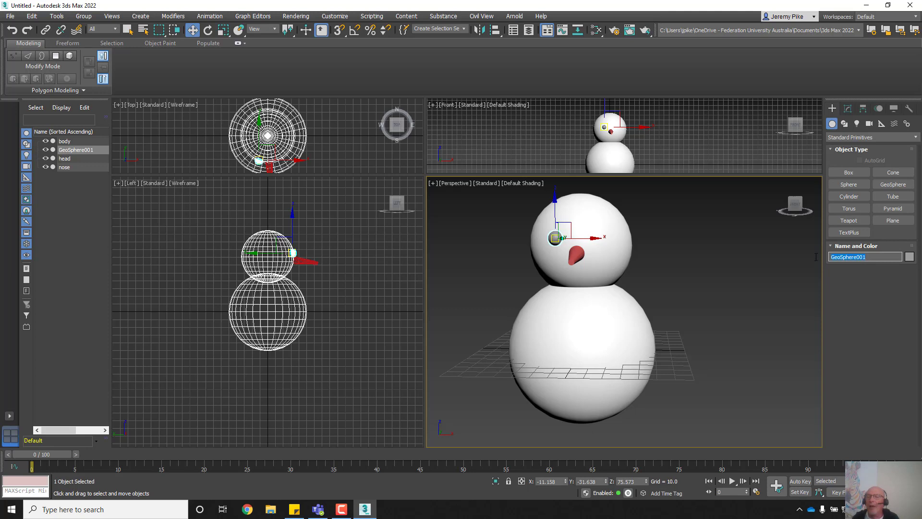
{"action": "type", "text": "eye"}
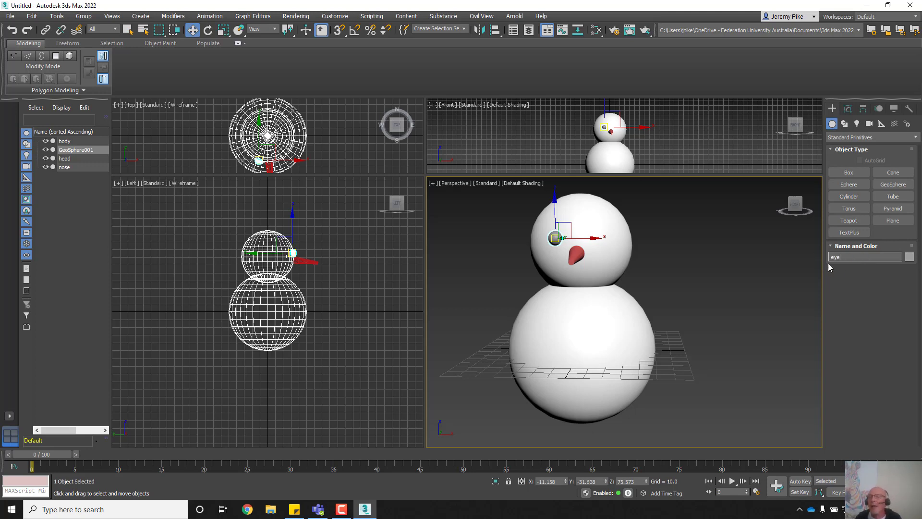
Step: Set the eye's object colour to black
{"action": "left_click", "coordinate": [909, 257]}
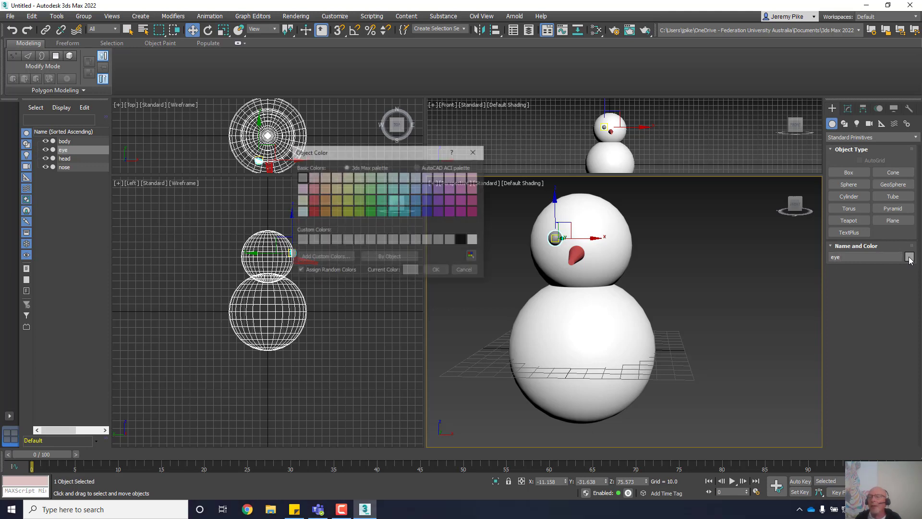
{"action": "left_click", "coordinate": [462, 240]}
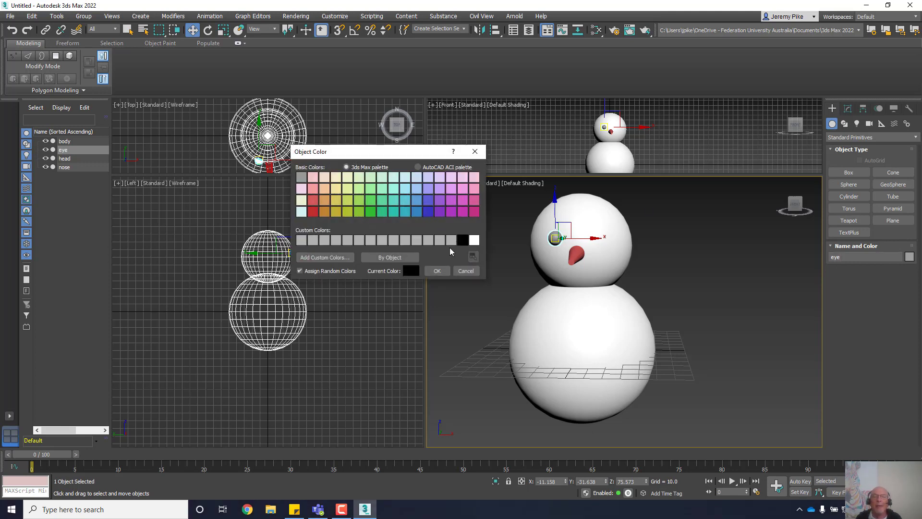
{"action": "left_click", "coordinate": [437, 271]}
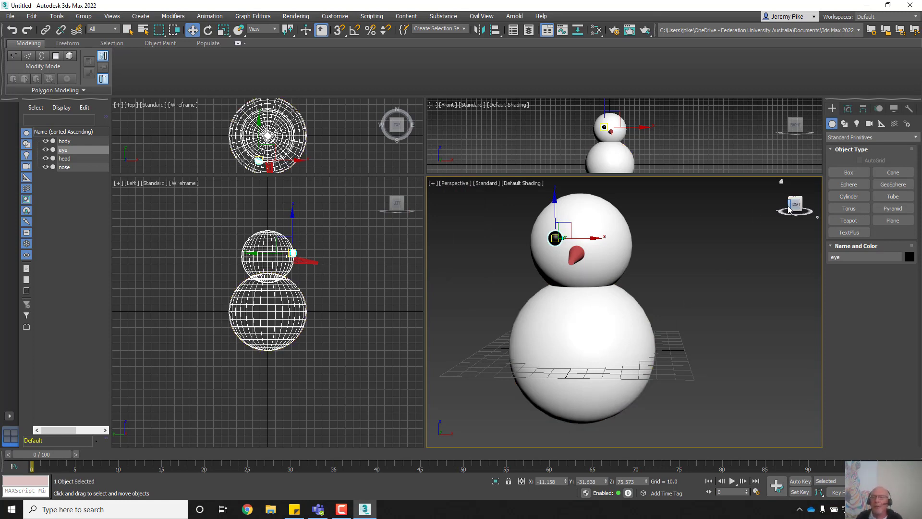
{"action": "mouse_move", "coordinate": [789, 208]}
{"action": "left_mouse_down"}
{"action": "mouse_move", "coordinate": [813, 218]}
{"action": "mouse_move", "coordinate": [819, 234]}
{"action": "mouse_move", "coordinate": [797, 260]}
{"action": "mouse_move", "coordinate": [775, 235]}
{"action": "mouse_move", "coordinate": [778, 216]}
{"action": "mouse_move", "coordinate": [787, 208]}
{"action": "mouse_move", "coordinate": [795, 218]}
{"action": "mouse_move", "coordinate": [796, 206]}
{"action": "left_mouse_up"}
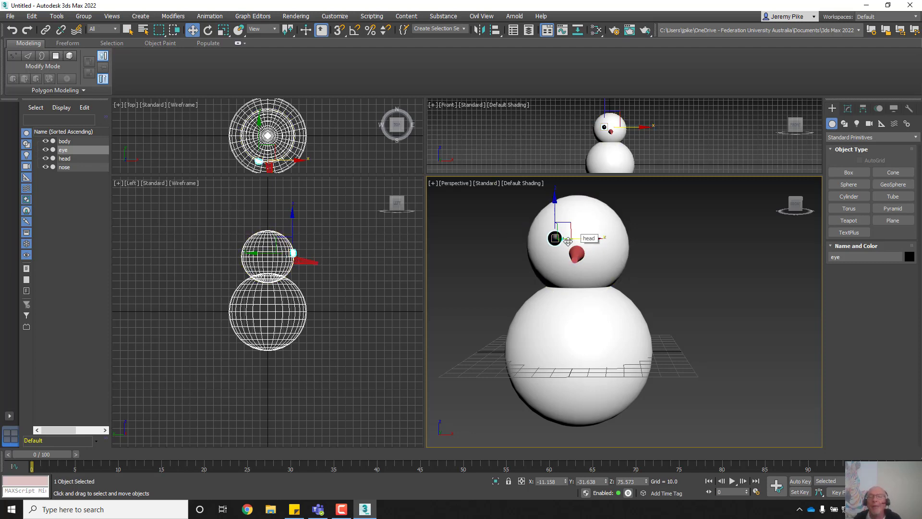
Step: Mirror the eye along X as a copy with an offset of about 25.07
{"action": "left_click", "coordinate": [477, 31]}
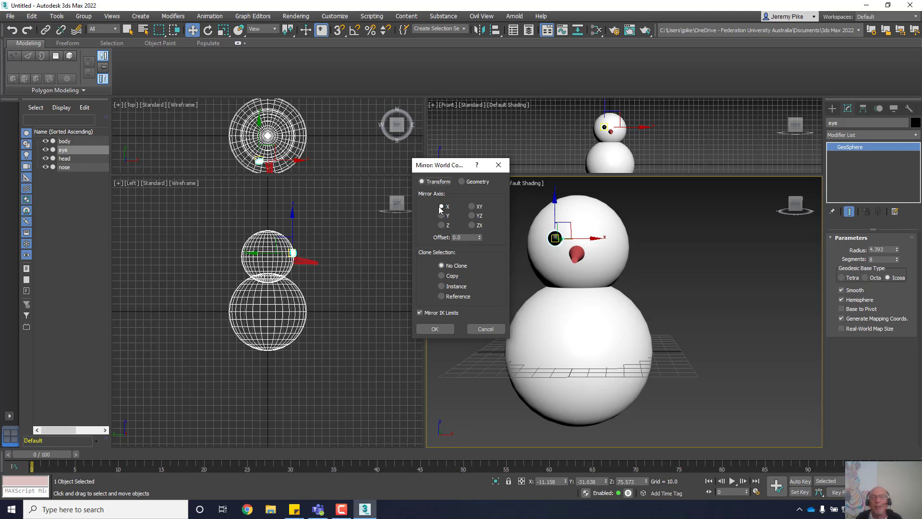
{"action": "left_click", "coordinate": [442, 277]}
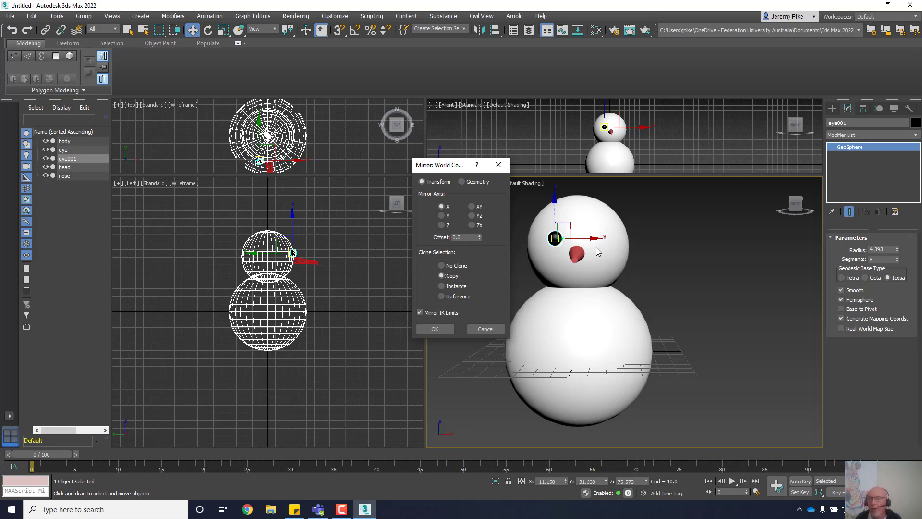
{"action": "left_click", "coordinate": [479, 237]}
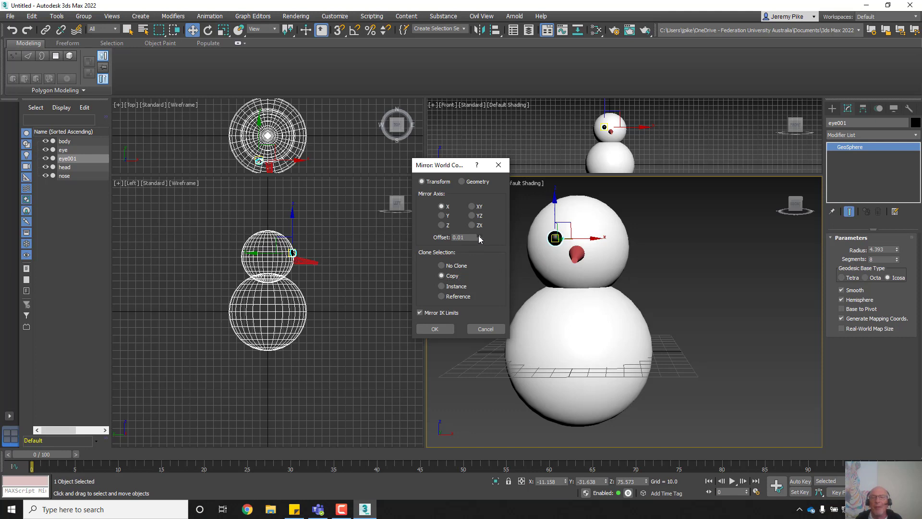
{"action": "left_click_drag", "start_coordinate": [478, 226], "coordinate": [414, 12]}
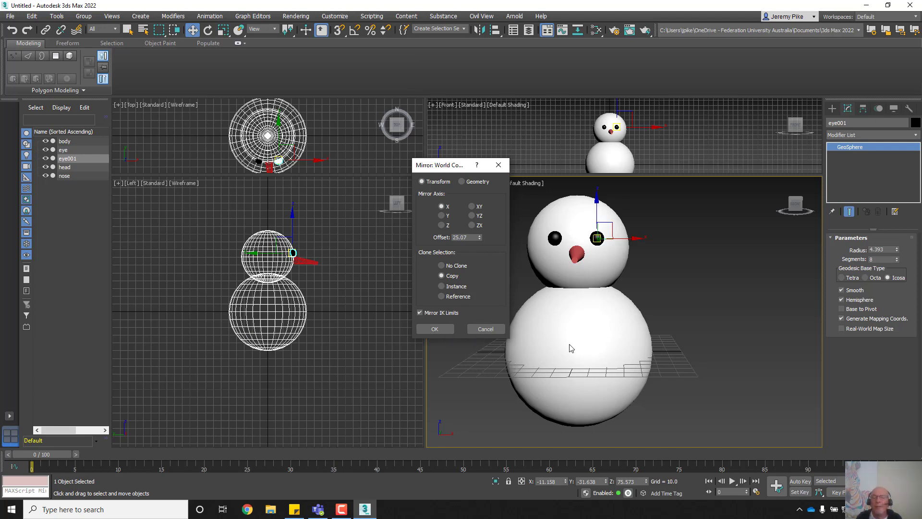
{"action": "left_click", "coordinate": [435, 329]}
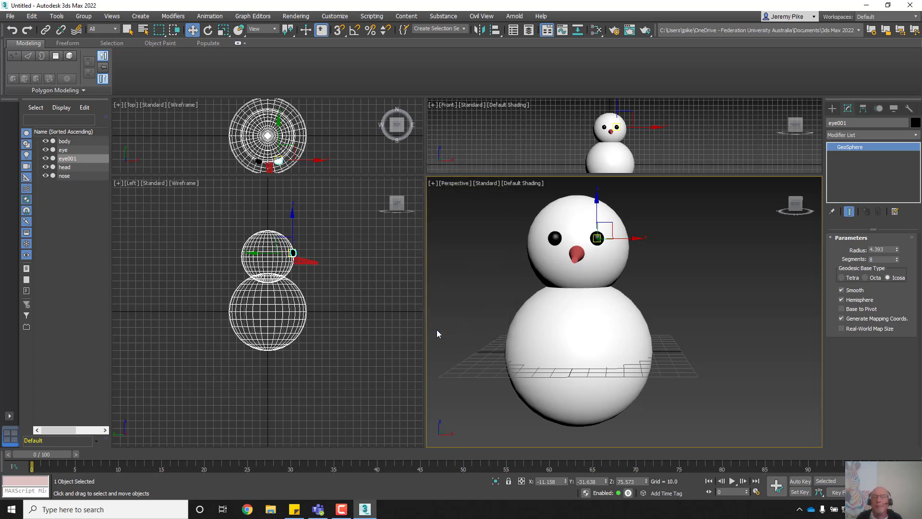
Step: From a side view, move eye001 along Y onto the head's front (Y -29.289), then return to the front view
{"action": "left_click", "coordinate": [472, 289]}
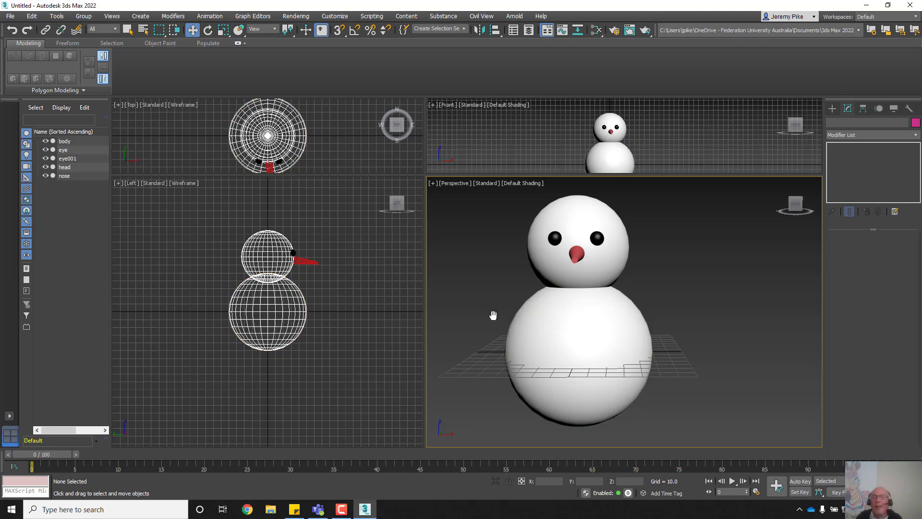
{"action": "middle_click_drag", "start_coordinate": [493, 315], "coordinate": [546, 354], "text": "alt"}
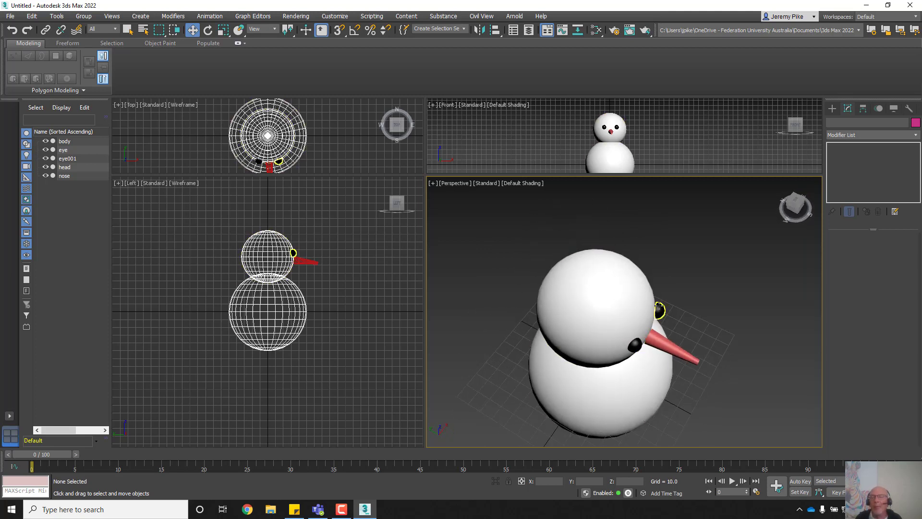
{"action": "left_click", "coordinate": [658, 308]}
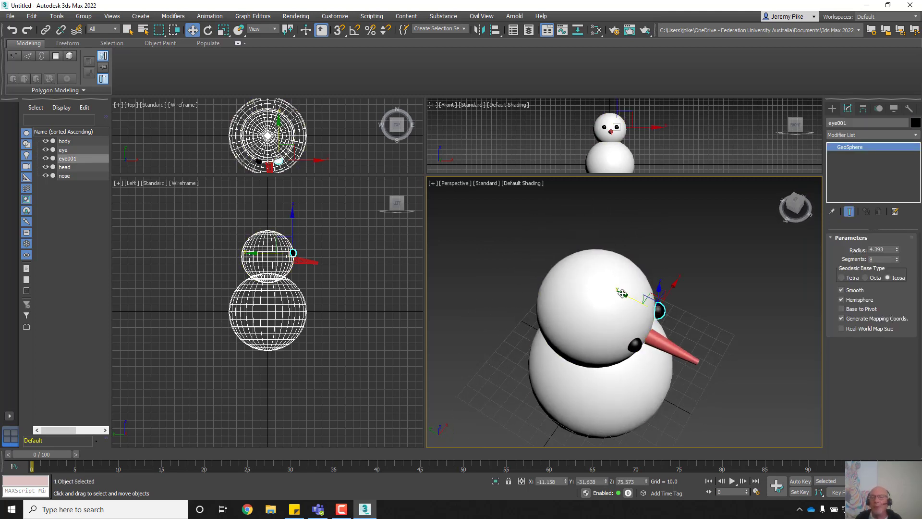
{"action": "left_click_drag", "start_coordinate": [622, 293], "coordinate": [620, 289]}
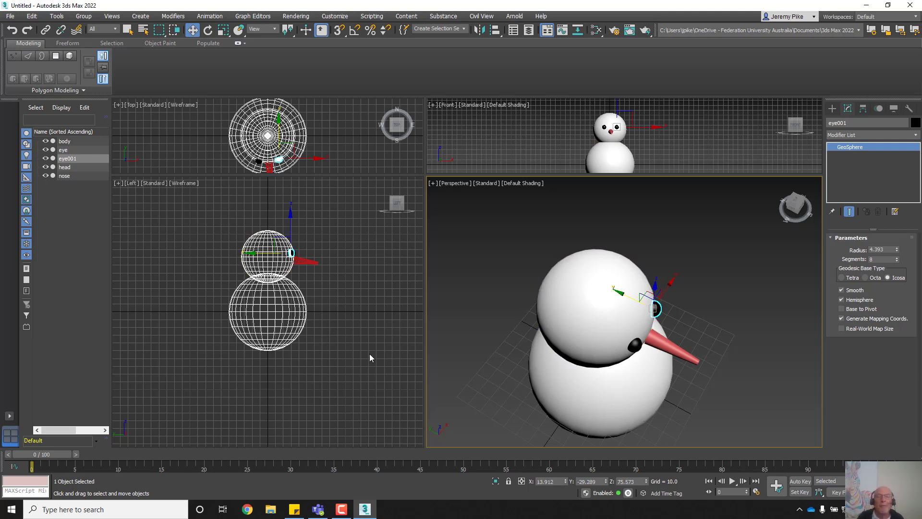
{"action": "middle_click_drag", "start_coordinate": [614, 406], "coordinate": [556, 362]}
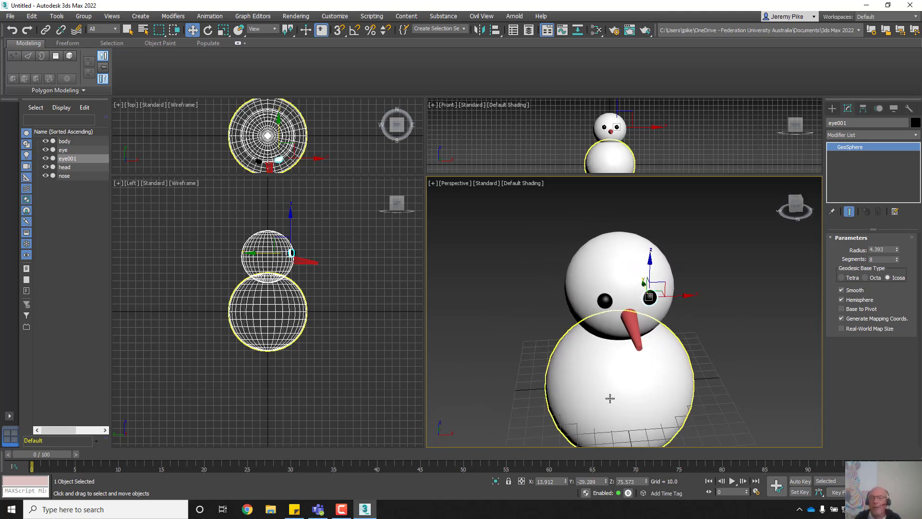
{"action": "scroll", "coordinate": [607, 395], "scroll_direction": "down", "scroll_amount": 3}
{"action": "middle_click_drag", "start_coordinate": [566, 370], "coordinate": [557, 330]}
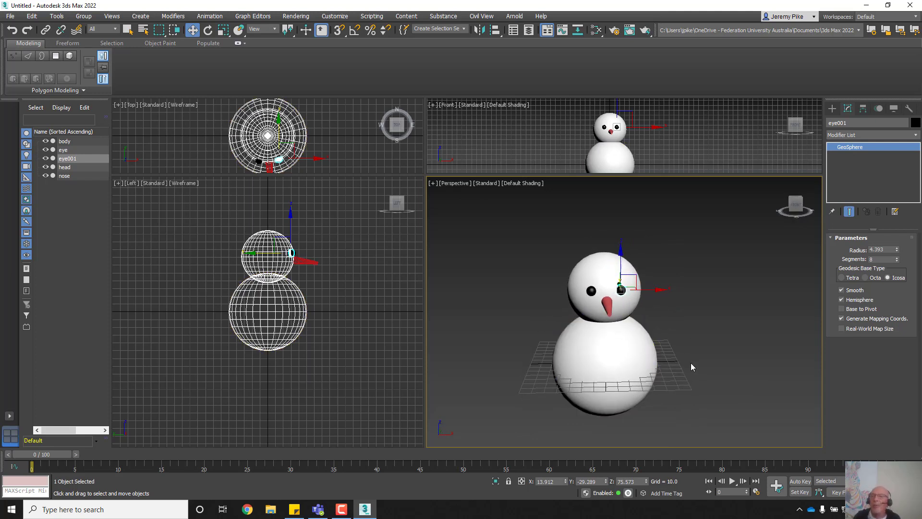
{"action": "left_click", "coordinate": [591, 290]}
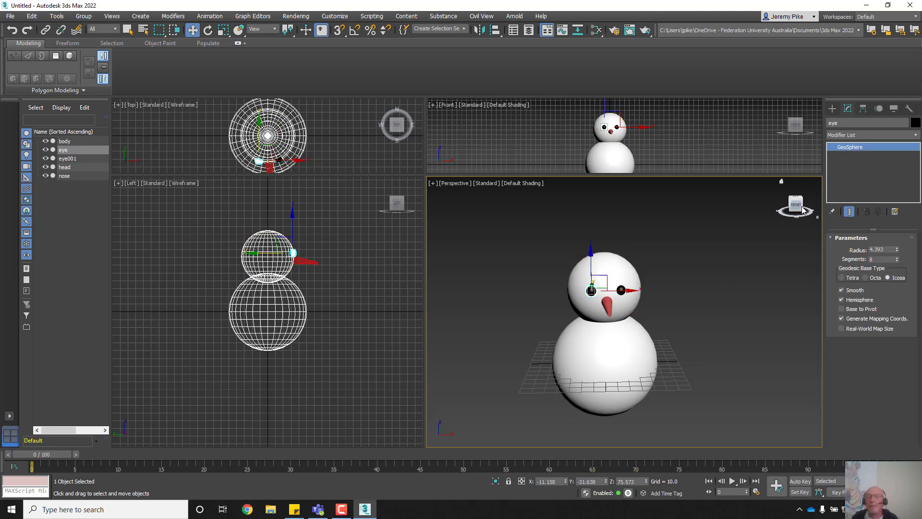
{"action": "left_click", "coordinate": [620, 290]}
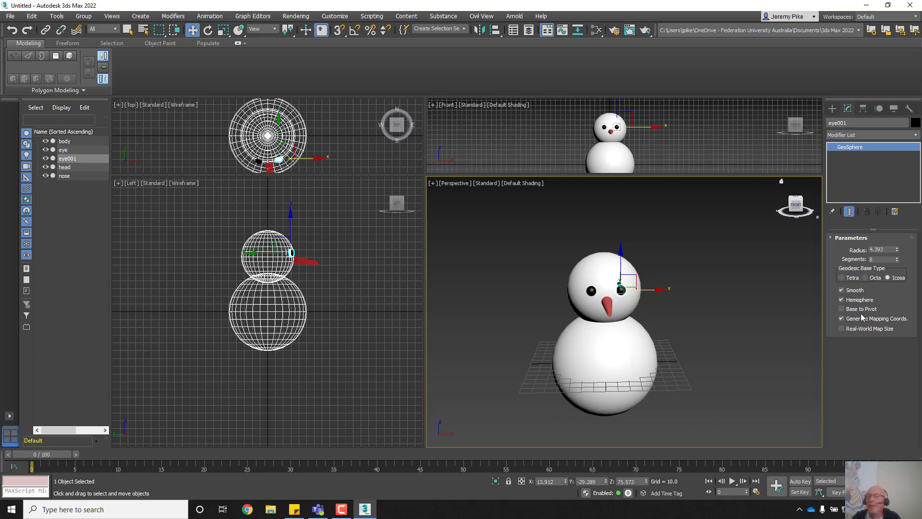
Step: Draw a purple GeoSphere on the body's front with radius 7.0, then enlarge the Top and Front viewports
{"action": "left_click", "coordinate": [833, 109]}
{"action": "left_click", "coordinate": [891, 186]}
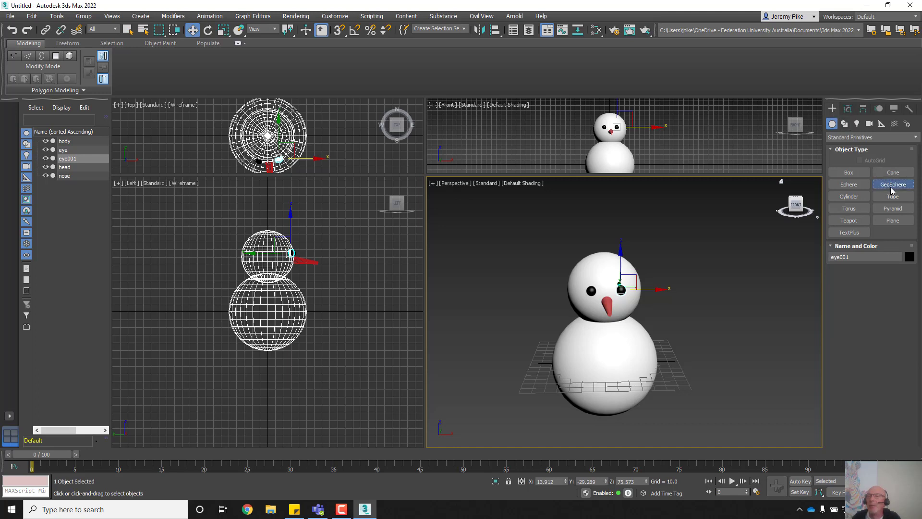
{"action": "left_click", "coordinate": [892, 187]}
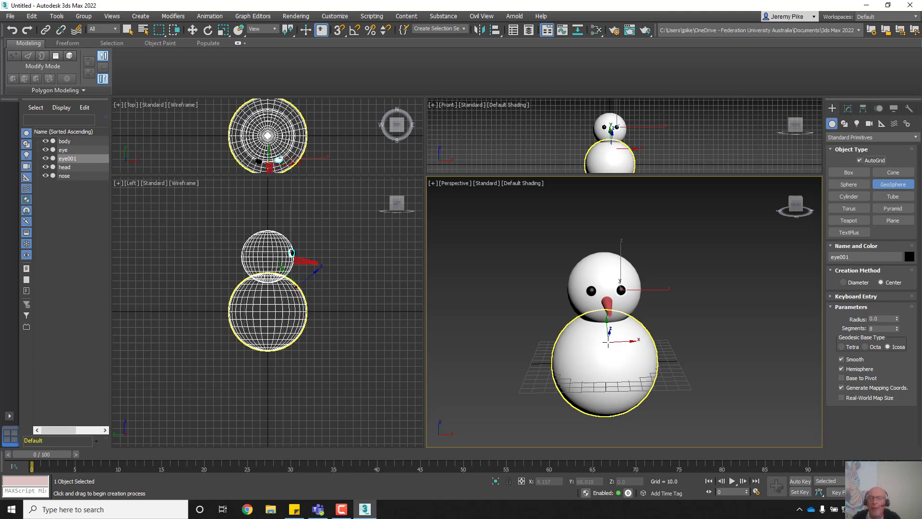
{"action": "left_click_drag", "start_coordinate": [607, 342], "coordinate": [612, 347]}
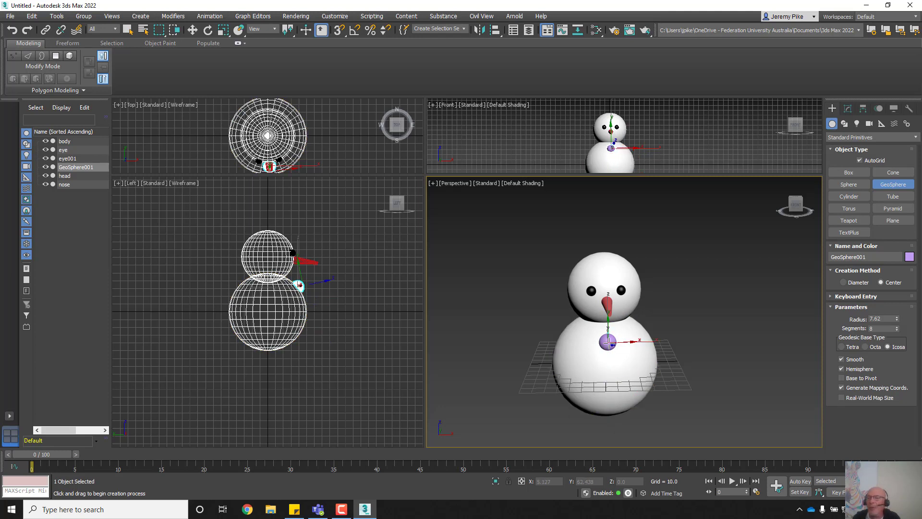
{"action": "double_click", "coordinate": [877, 319]}
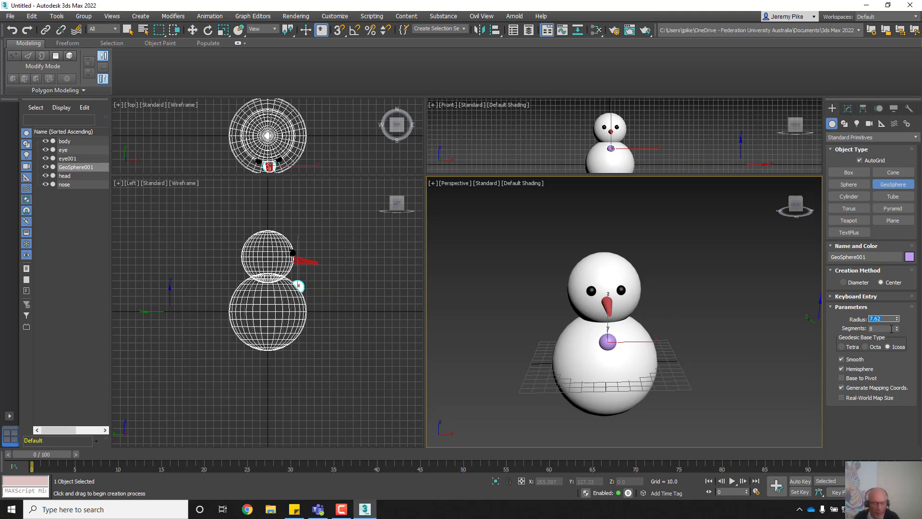
{"action": "type", "text": "7"}
{"action": "key", "text": "Return"}
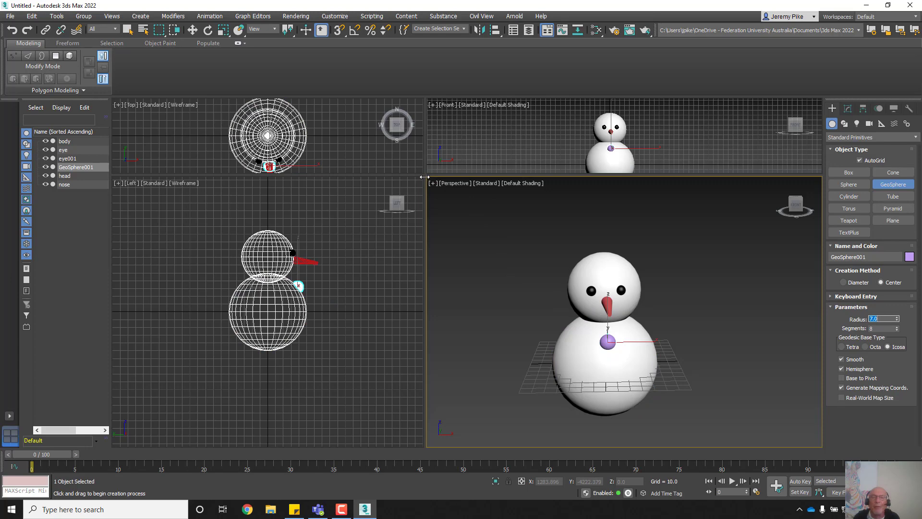
{"action": "left_click_drag", "start_coordinate": [424, 173], "coordinate": [434, 341]}
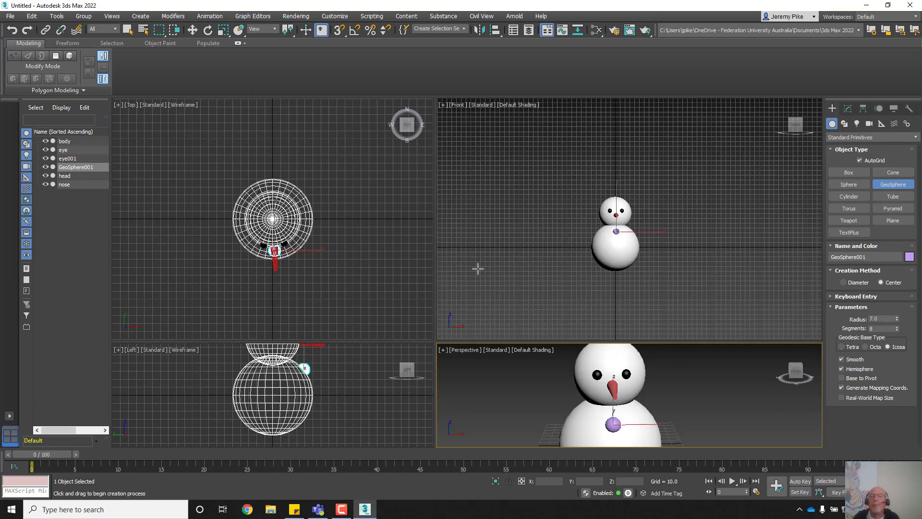
Step: Add a green GeoSphere on the body's front with radius 7.0
{"action": "scroll", "coordinate": [591, 267], "scroll_direction": "up", "scroll_amount": 5}
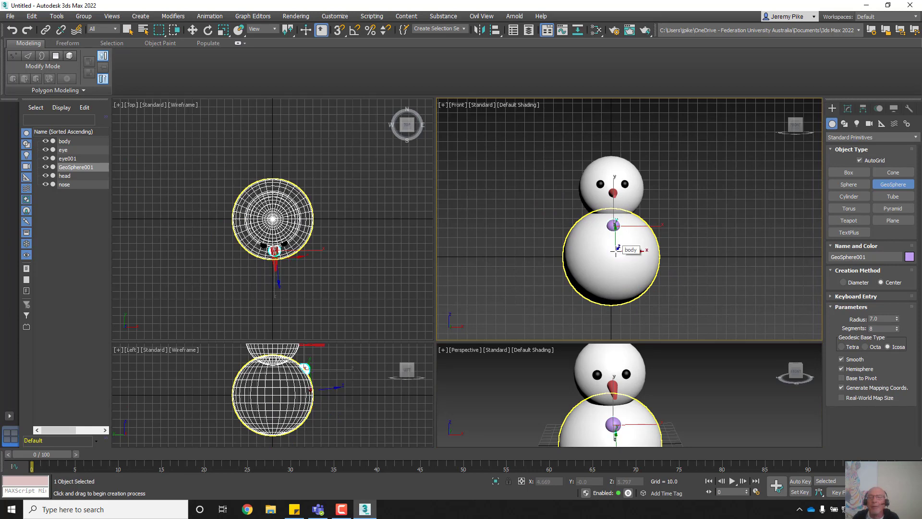
{"action": "left_click_drag", "start_coordinate": [613, 248], "coordinate": [617, 254]}
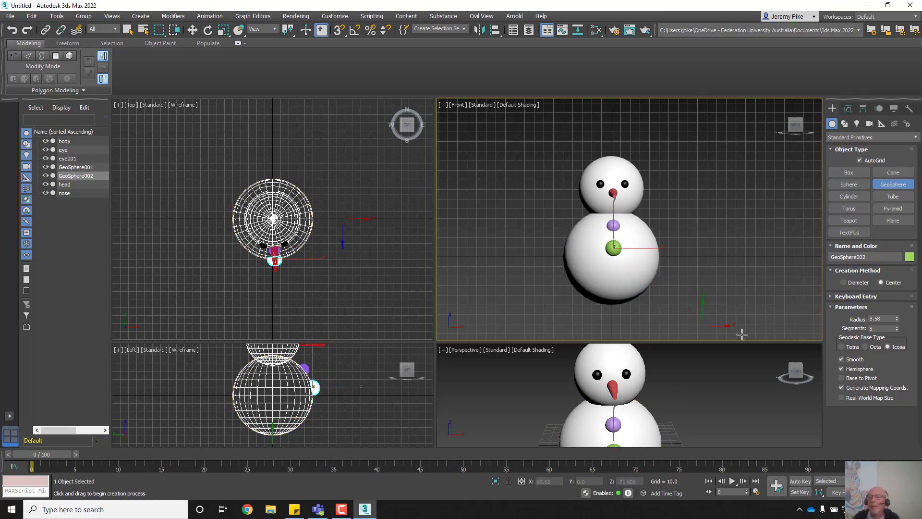
{"action": "double_click", "coordinate": [882, 320]}
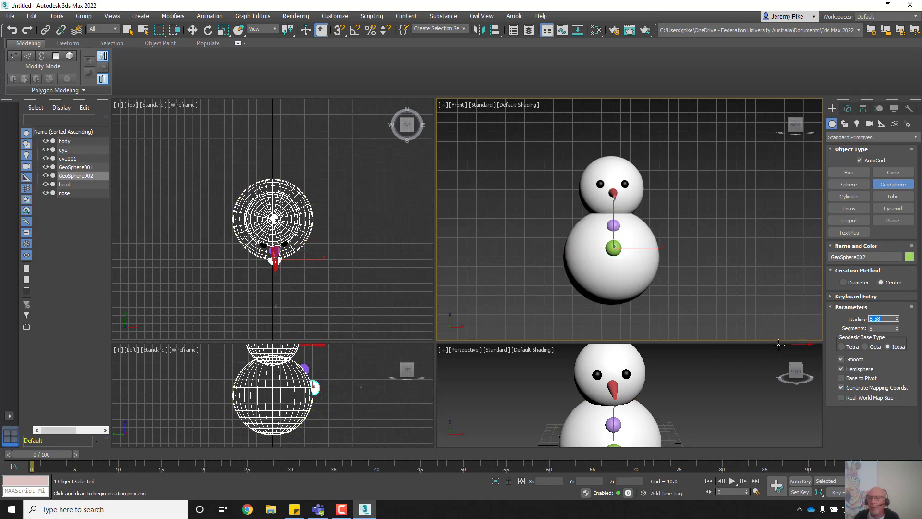
{"action": "type", "text": "7"}
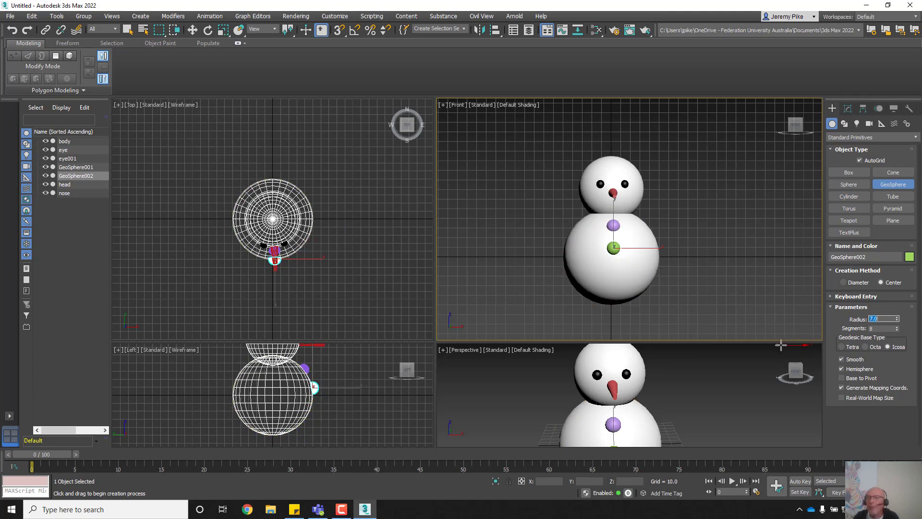
{"action": "key", "text": "Return"}
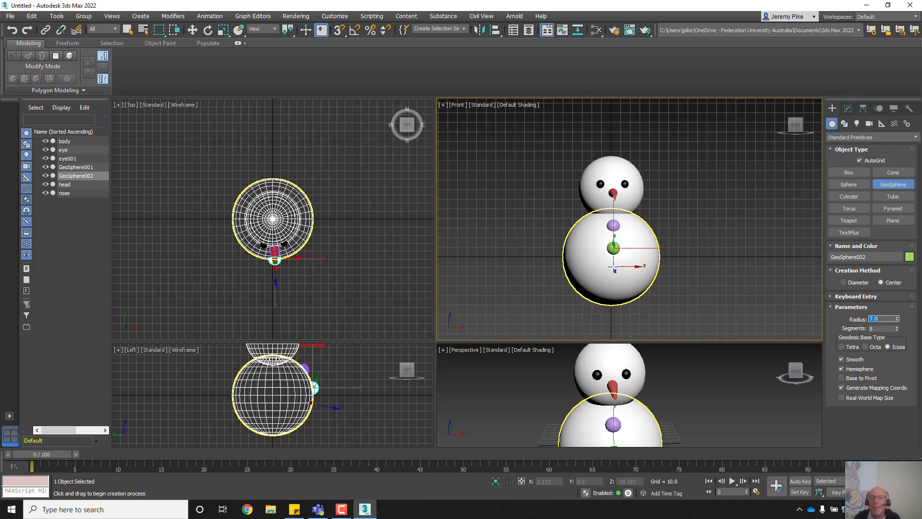
Step: Add a pink GeoSphere lower on the body with radius 7.0, then turn AutoGrid off
{"action": "left_click", "coordinate": [615, 266]}
{"action": "left_click_drag", "start_coordinate": [614, 266], "coordinate": [618, 271]}
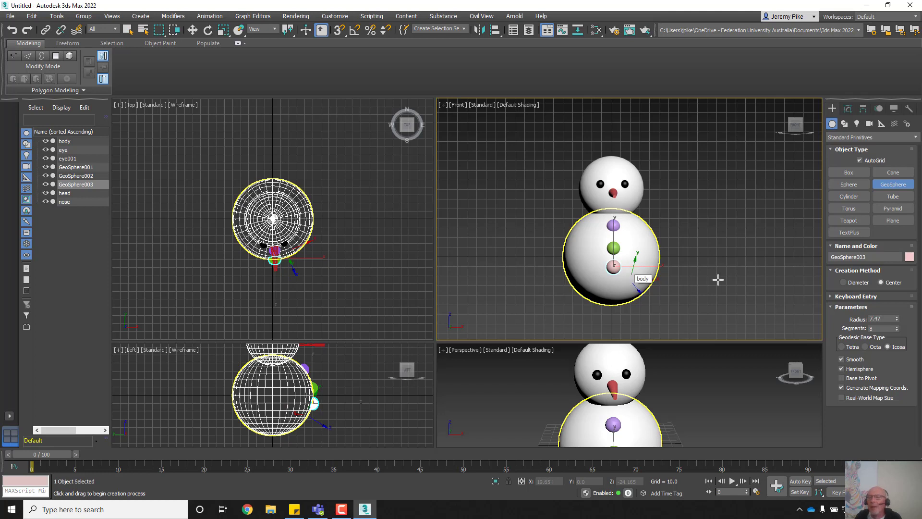
{"action": "left_click_drag", "start_coordinate": [881, 318], "coordinate": [867, 317]}
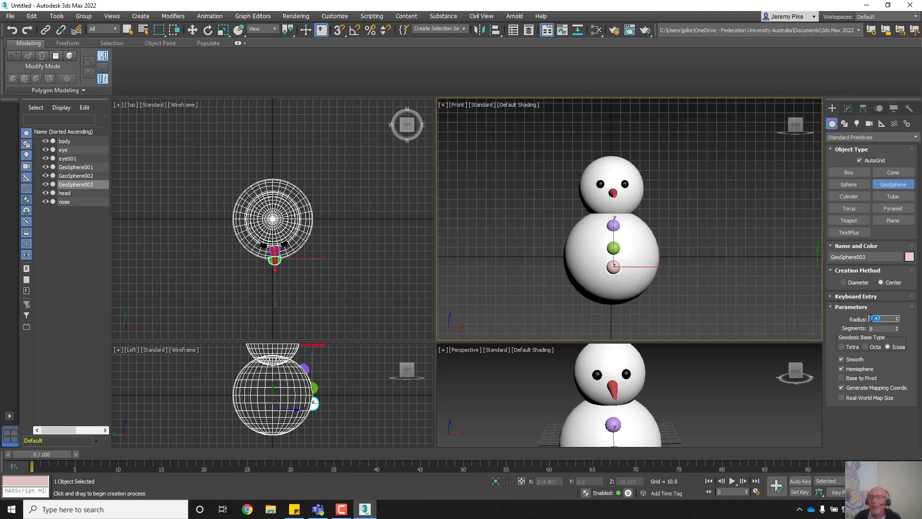
{"action": "type", "text": "7"}
{"action": "key", "text": "Return"}
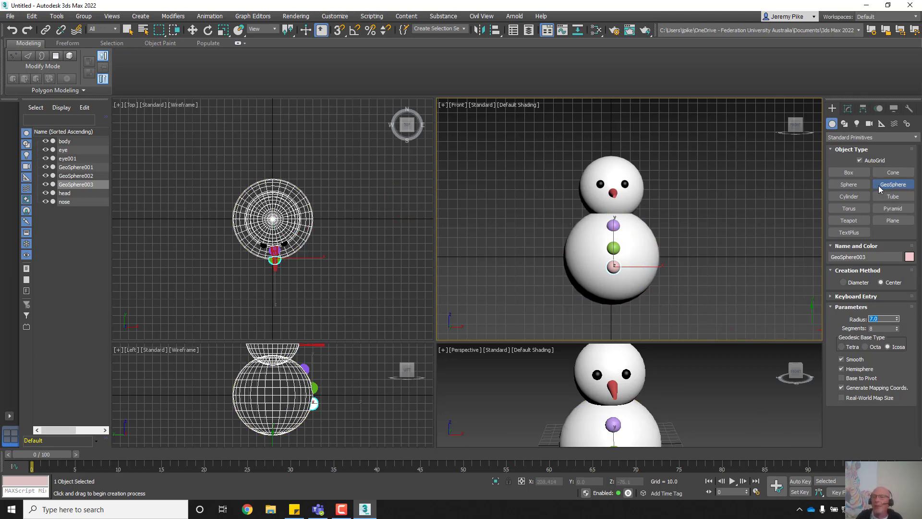
{"action": "left_click", "coordinate": [860, 160]}
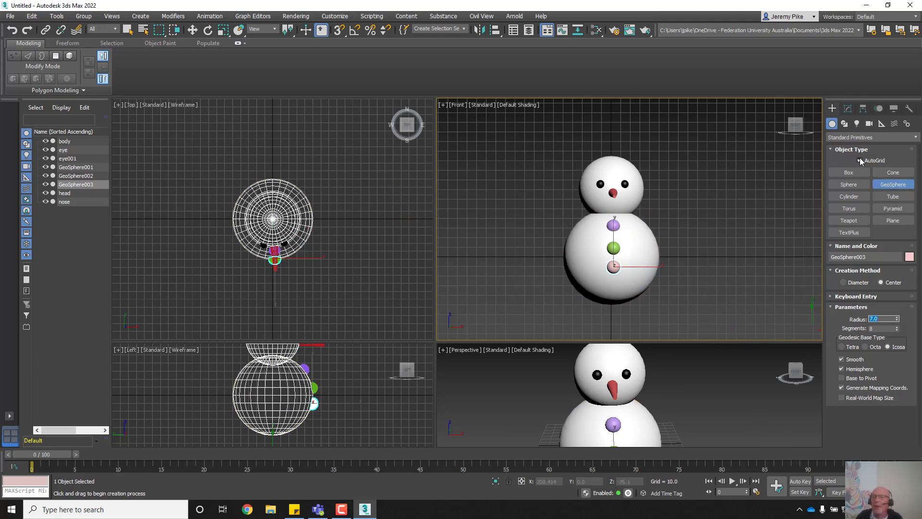
Step: Rename the pink sphere to button and make it black
{"action": "left_click", "coordinate": [885, 187]}
{"action": "key", "text": "w"}
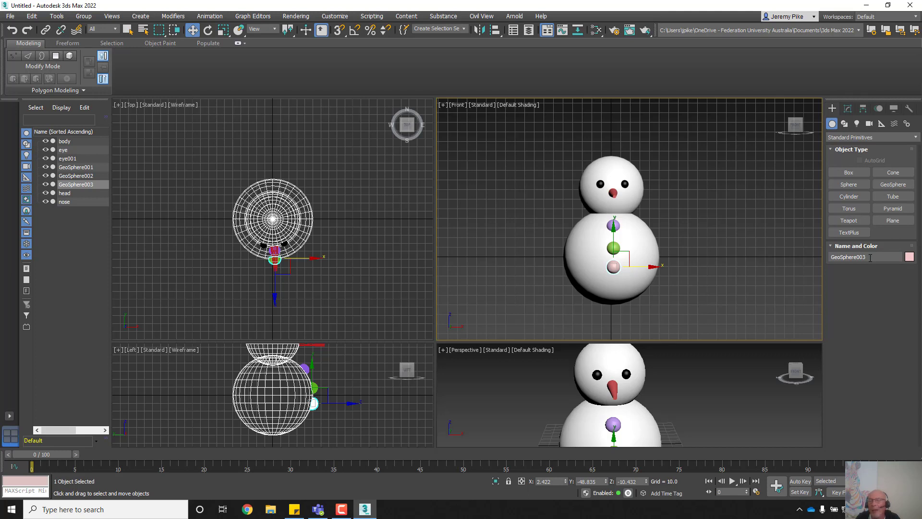
{"action": "left_click", "coordinate": [870, 258]}
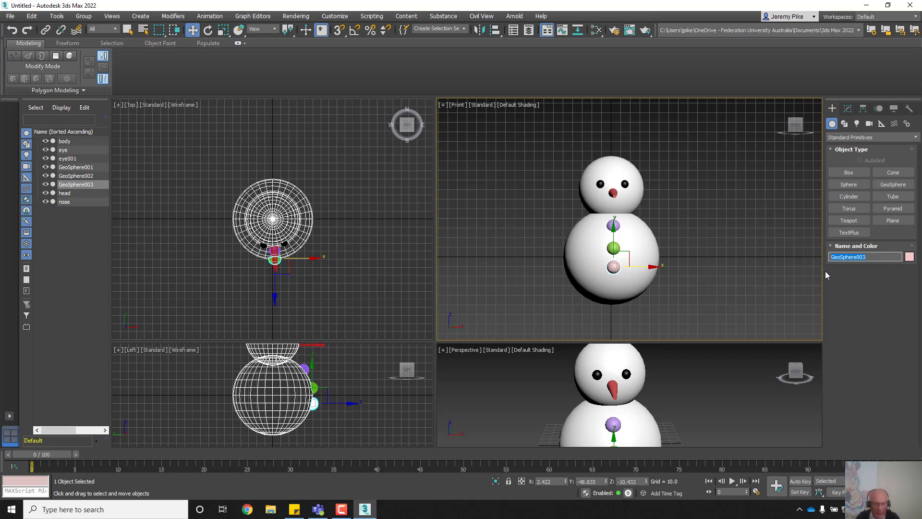
{"action": "type", "text": "button"}
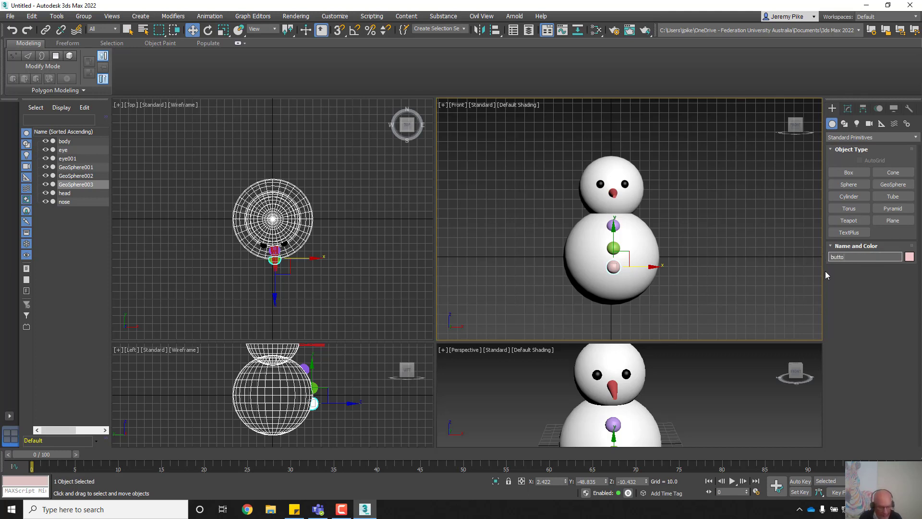
{"action": "left_click", "coordinate": [909, 257]}
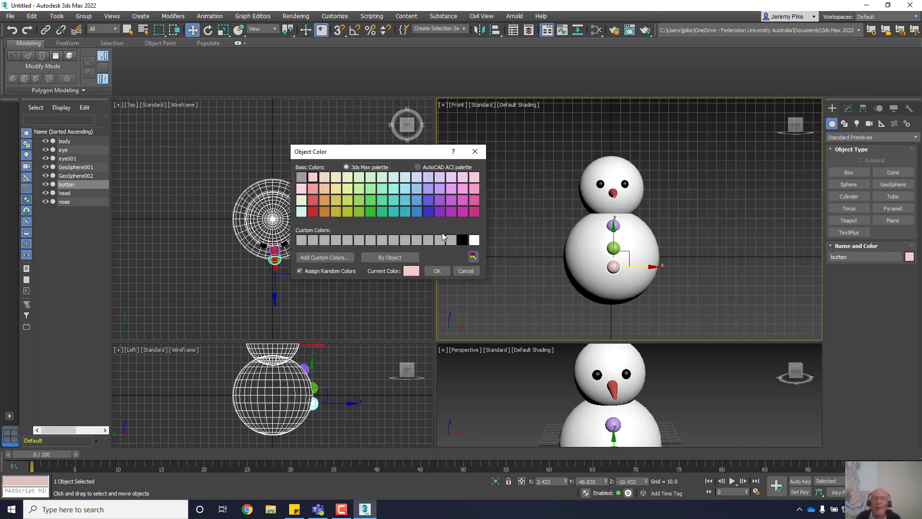
{"action": "left_click", "coordinate": [461, 241]}
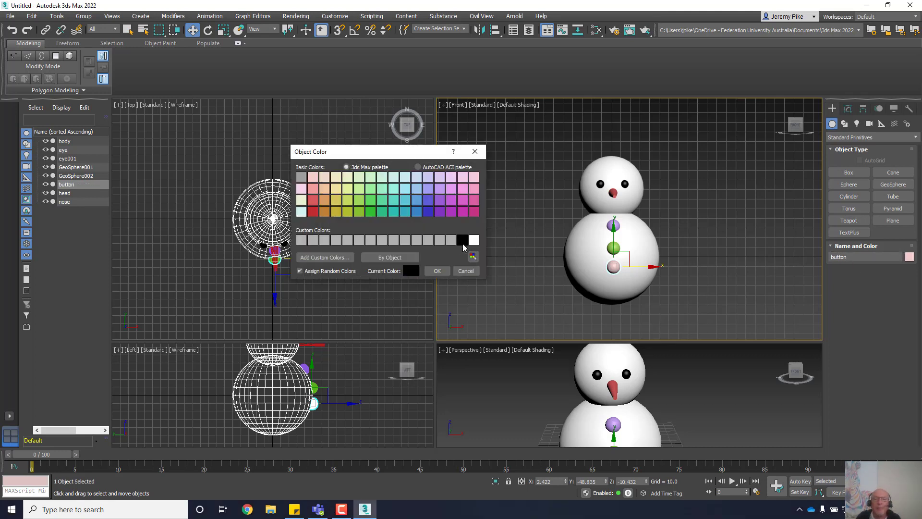
{"action": "left_click", "coordinate": [437, 271]}
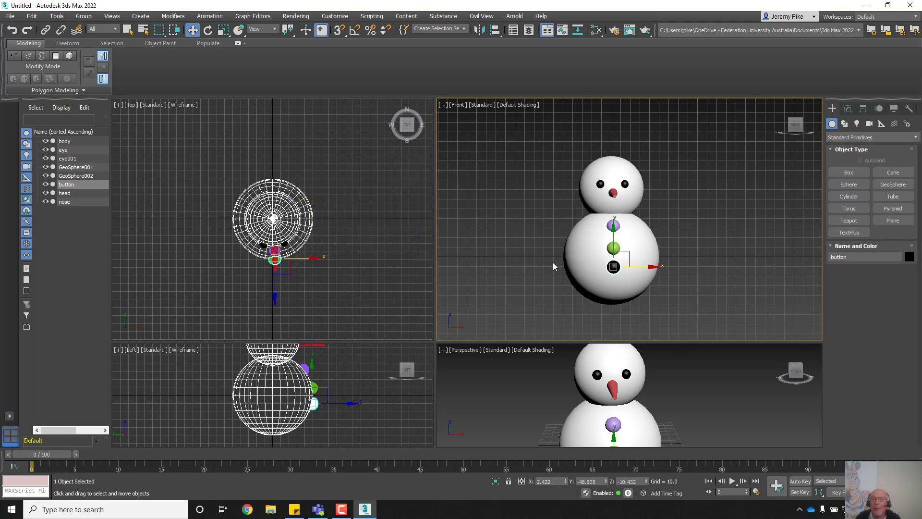
Step: Rename the green sphere to button2 and make it black
{"action": "left_click", "coordinate": [613, 247]}
{"action": "left_click", "coordinate": [875, 258]}
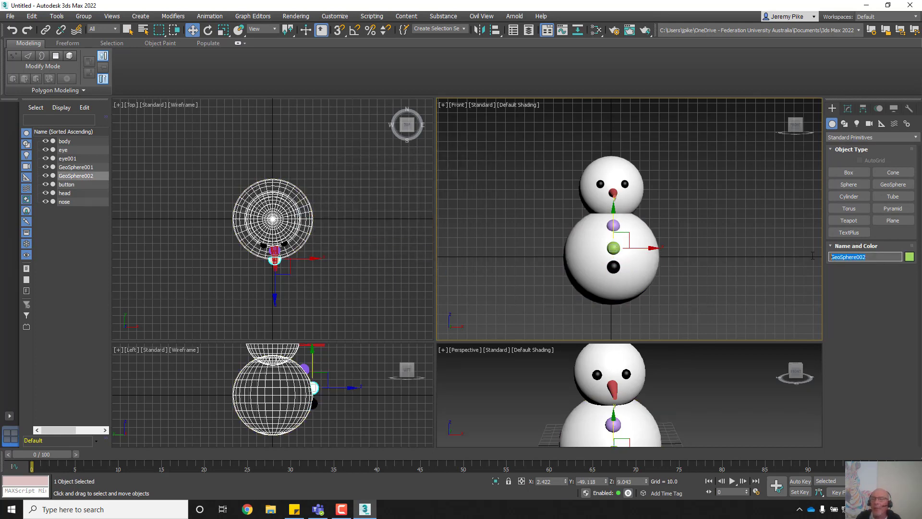
{"action": "type", "text": "butt"}
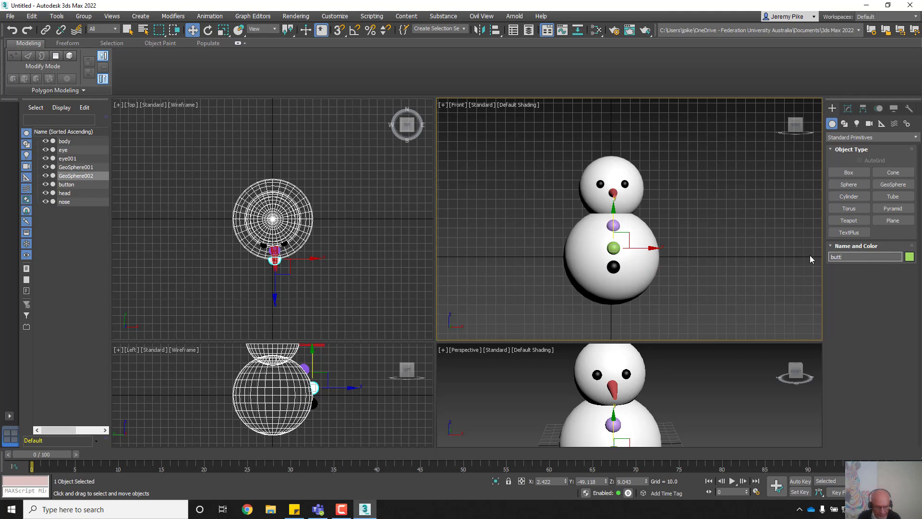
{"action": "type", "text": "on2"}
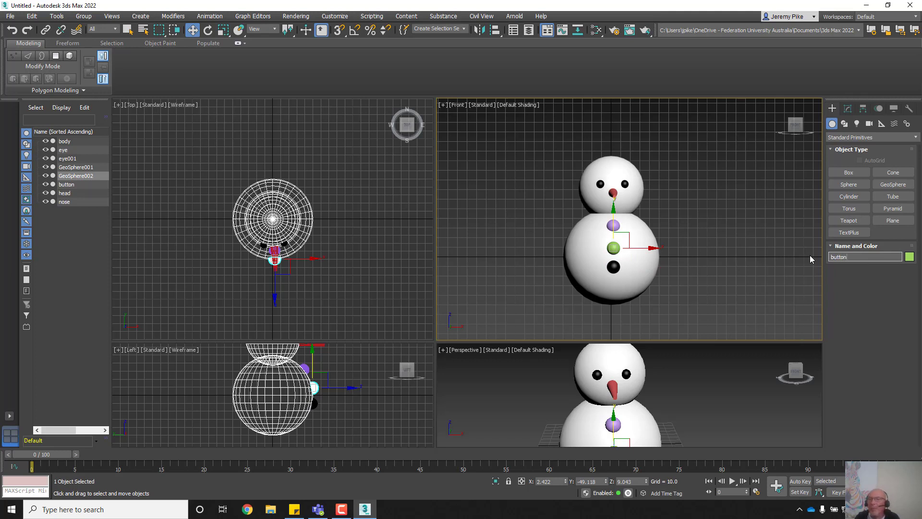
{"action": "left_click", "coordinate": [910, 256]}
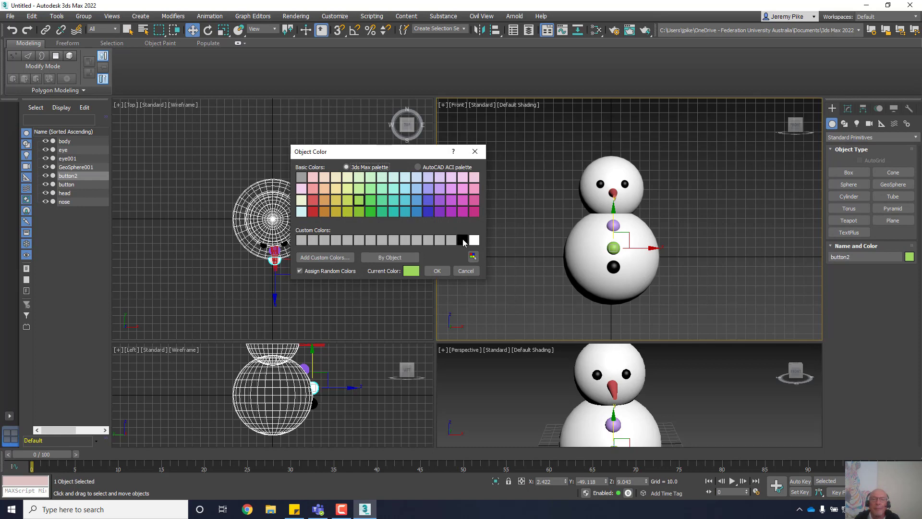
{"action": "left_click", "coordinate": [463, 240]}
{"action": "left_click", "coordinate": [437, 271]}
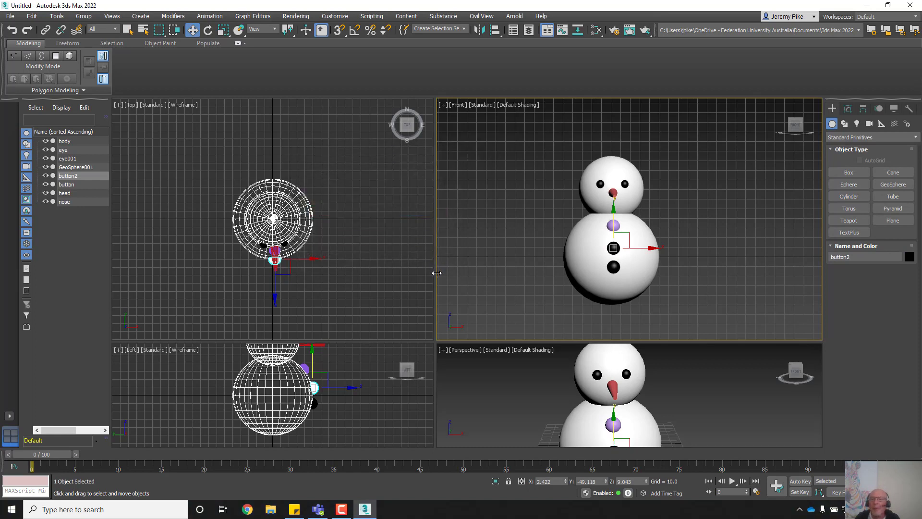
Step: Rename the purple top sphere to button 3 and make it black
{"action": "left_click", "coordinate": [612, 225]}
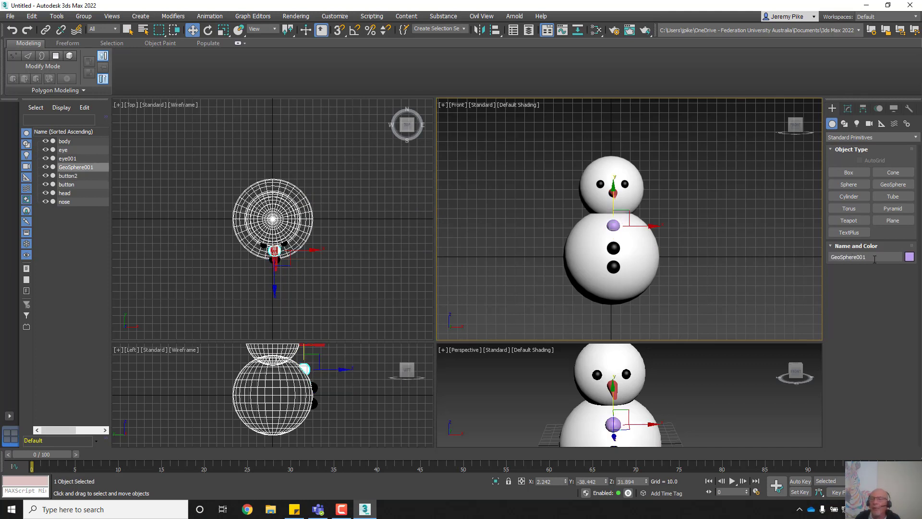
{"action": "left_click_drag", "start_coordinate": [874, 260], "coordinate": [848, 258]}
{"action": "type", "text": "b"}
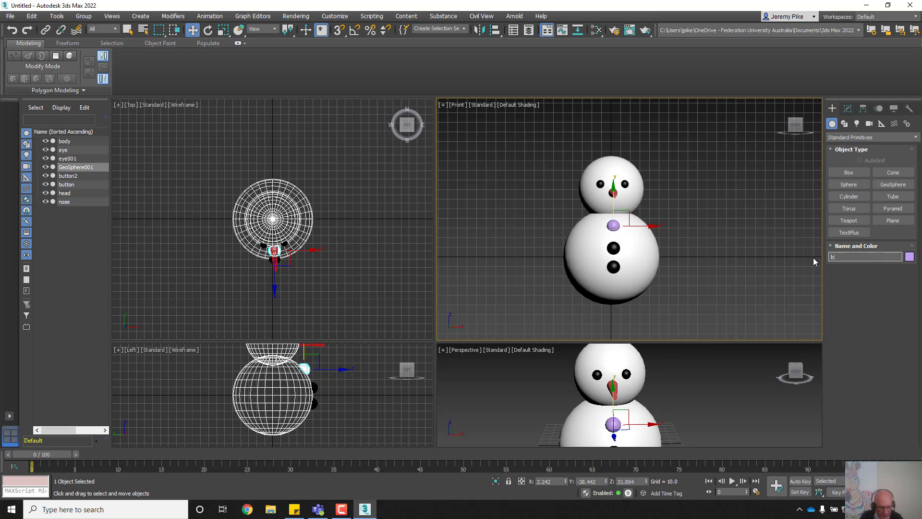
{"action": "type", "text": "utton 3"}
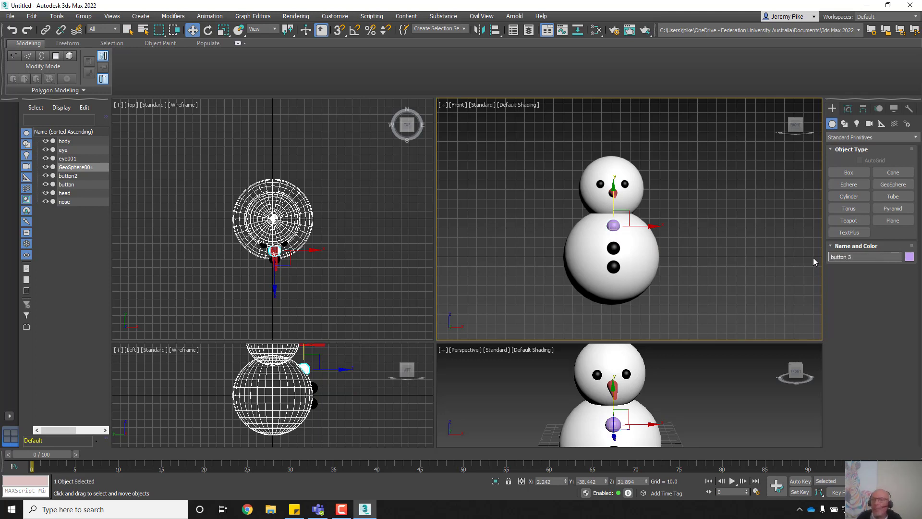
{"action": "left_click", "coordinate": [909, 258]}
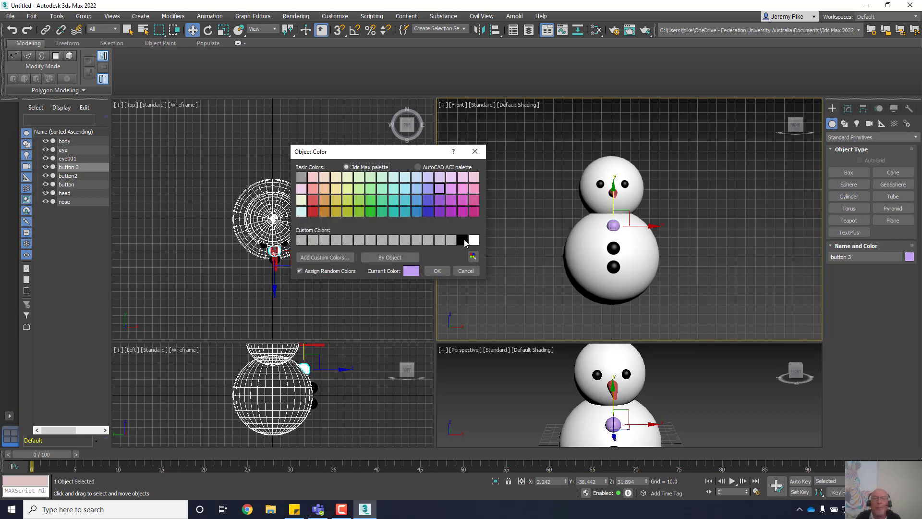
{"action": "left_click", "coordinate": [464, 240]}
{"action": "left_click", "coordinate": [437, 271]}
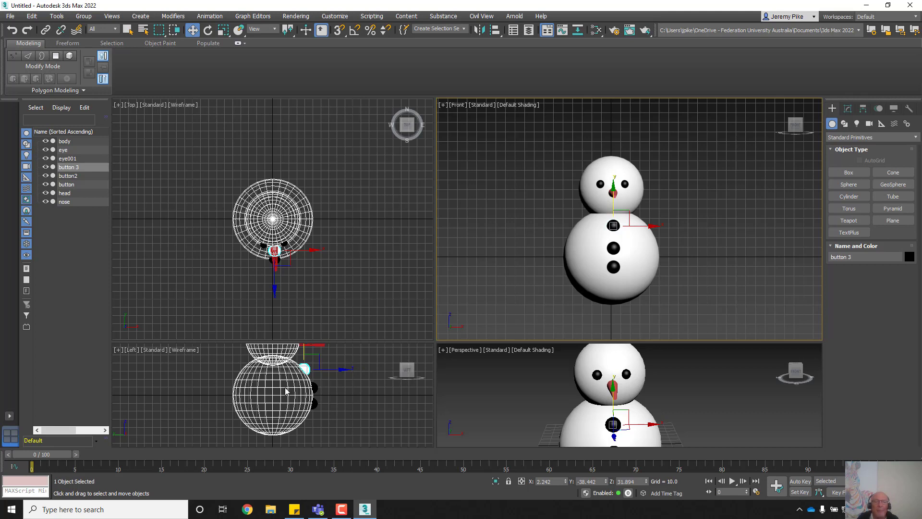
Step: Zoom and pan the Left and Front views to frame the whole snowman
{"action": "scroll", "coordinate": [324, 379], "scroll_direction": "up", "scroll_amount": 4}
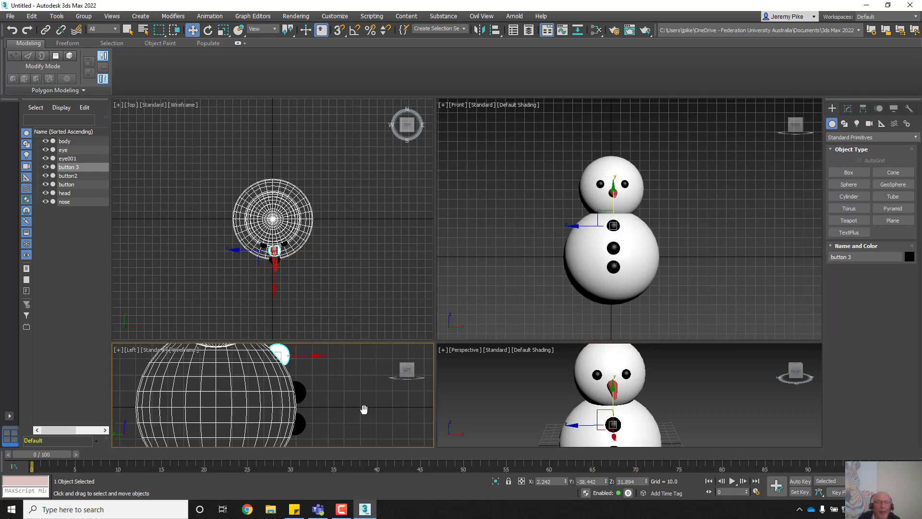
{"action": "mouse_move", "coordinate": [362, 407]}
{"action": "middle_mouse_down"}
{"action": "mouse_move", "coordinate": [362, 434]}
{"action": "mouse_move", "coordinate": [357, 411]}
{"action": "mouse_move", "coordinate": [370, 391]}
{"action": "middle_mouse_up"}
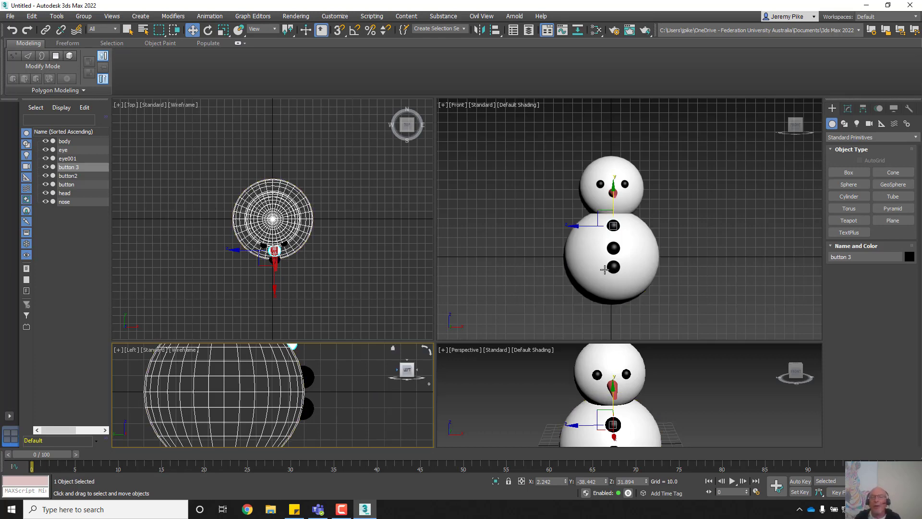
{"action": "scroll", "coordinate": [601, 247], "scroll_direction": "down", "scroll_amount": 5}
{"action": "scroll", "coordinate": [601, 246], "scroll_direction": "up", "scroll_amount": 3}
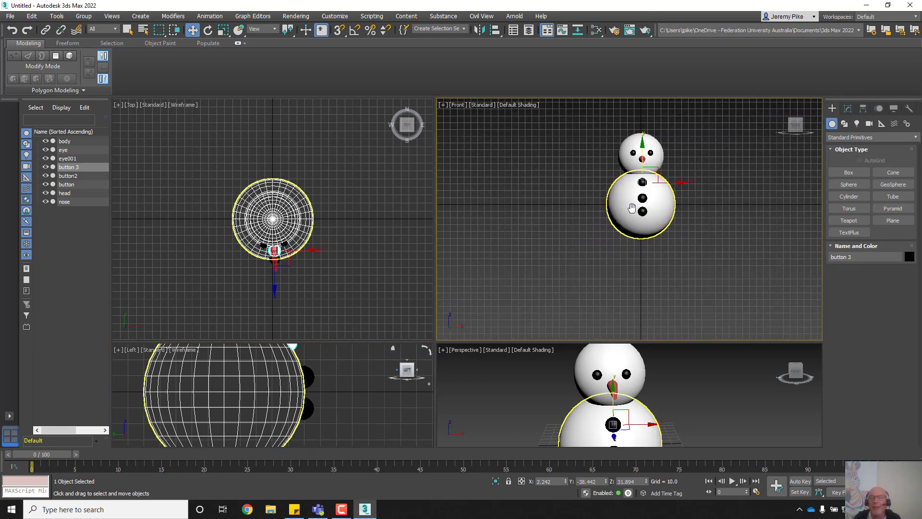
{"action": "middle_click_drag", "start_coordinate": [604, 251], "coordinate": [604, 243]}
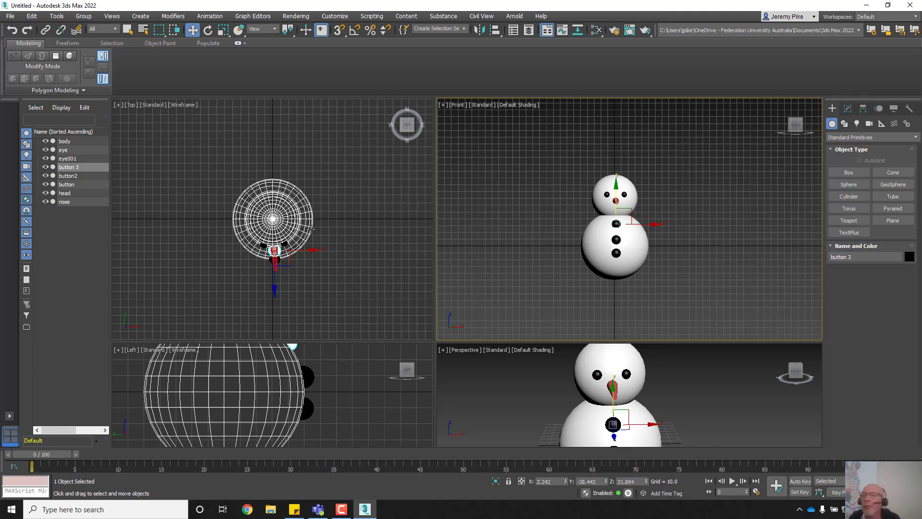
Step: In the Top view, draw a cylinder centred on the snowman with radius 20.08 and height 0.01
{"action": "left_click", "coordinate": [846, 196]}
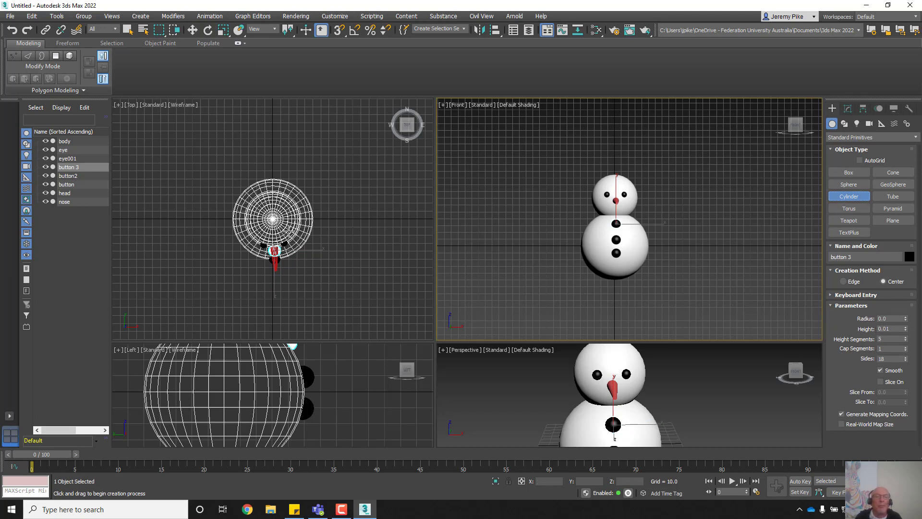
{"action": "scroll", "coordinate": [276, 228], "scroll_direction": "up", "scroll_amount": 4}
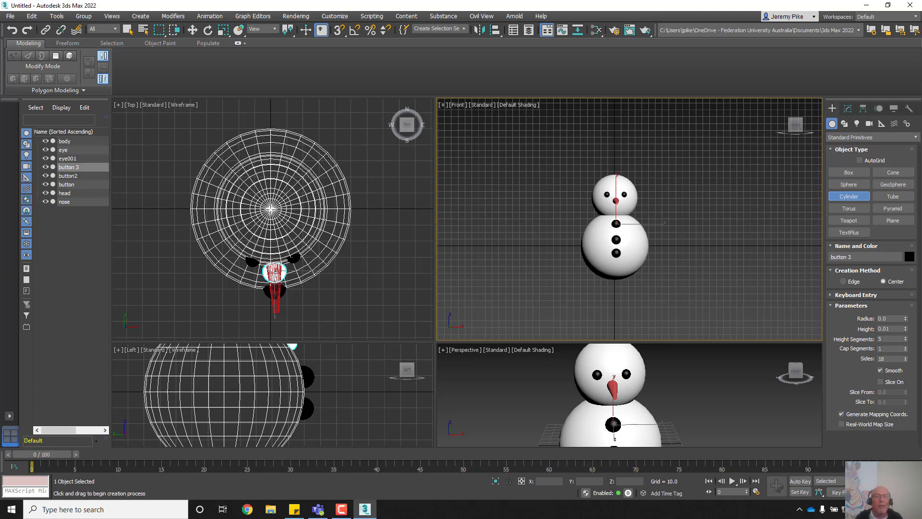
{"action": "left_click", "coordinate": [272, 208]}
{"action": "left_click_drag", "start_coordinate": [272, 208], "coordinate": [269, 178]}
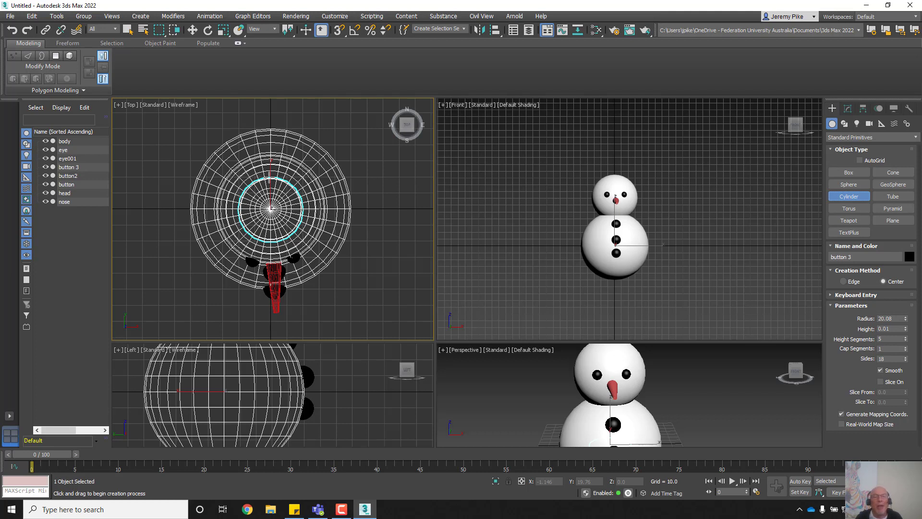
{"action": "left_click", "coordinate": [275, 171]}
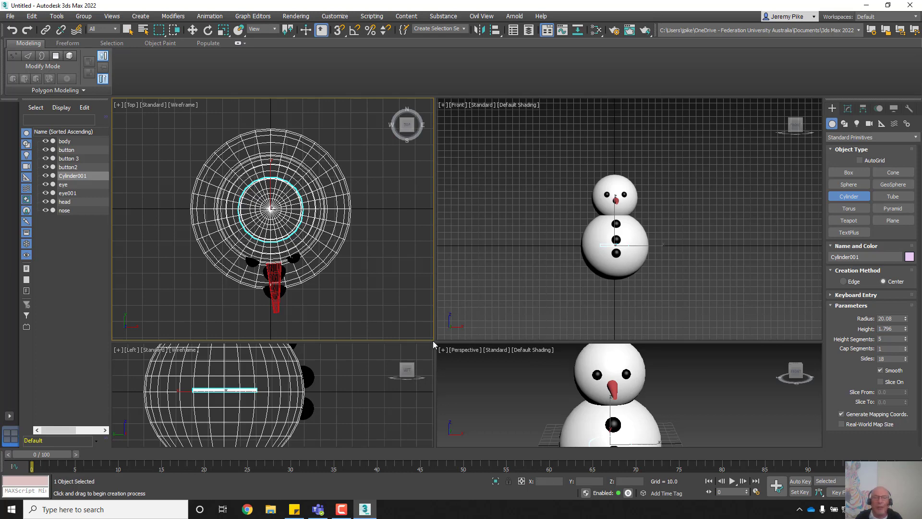
Step: Enlarge the Left and Perspective views and raise the thin cylinder to Z 105.821 atop the head
{"action": "left_click_drag", "start_coordinate": [420, 297], "coordinate": [406, 148]}
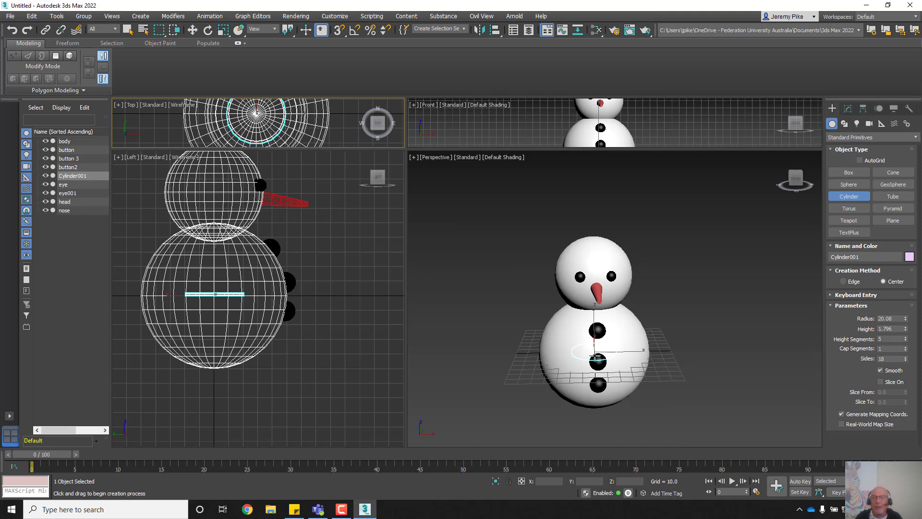
{"action": "right_click", "coordinate": [540, 366]}
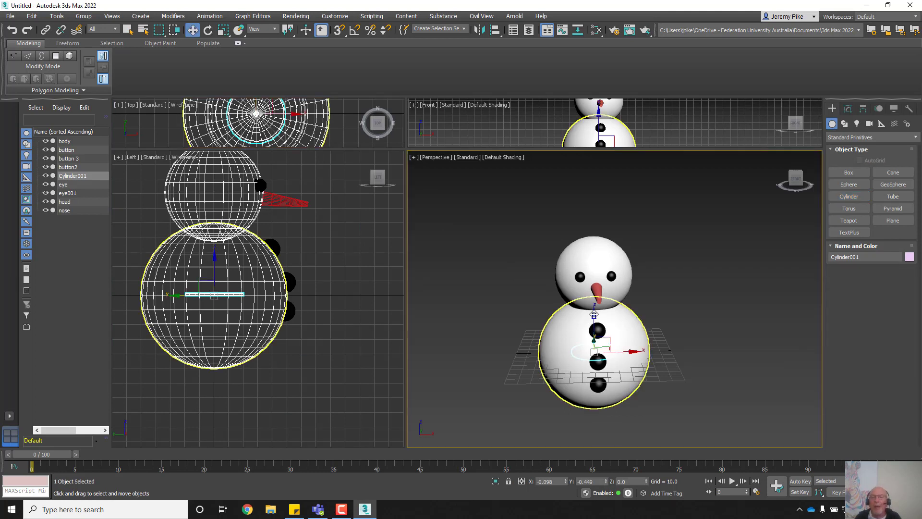
{"action": "left_click_drag", "start_coordinate": [594, 316], "coordinate": [582, 203]}
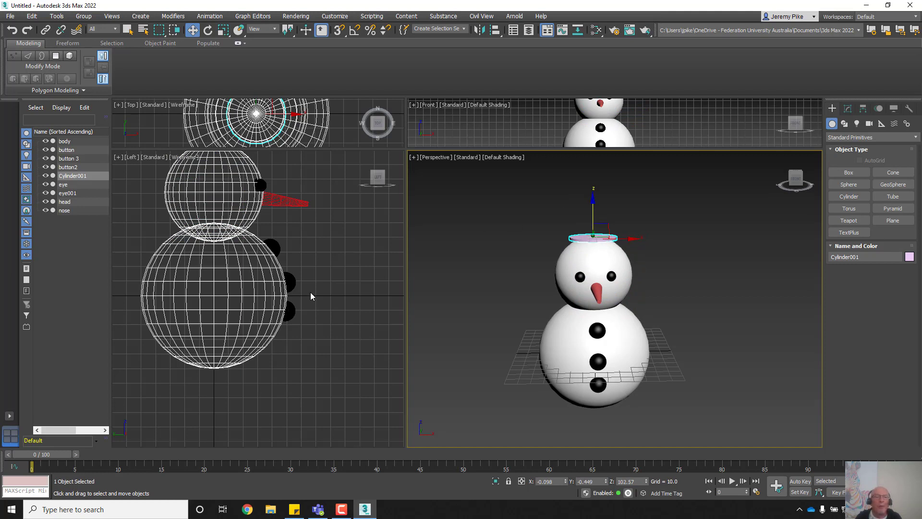
{"action": "middle_click_drag", "start_coordinate": [310, 295], "coordinate": [317, 369]}
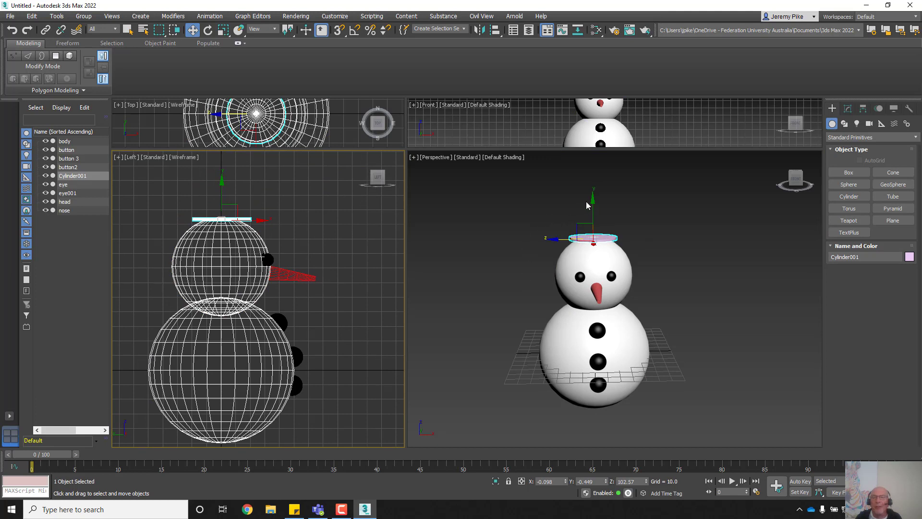
{"action": "left_click", "coordinate": [599, 239]}
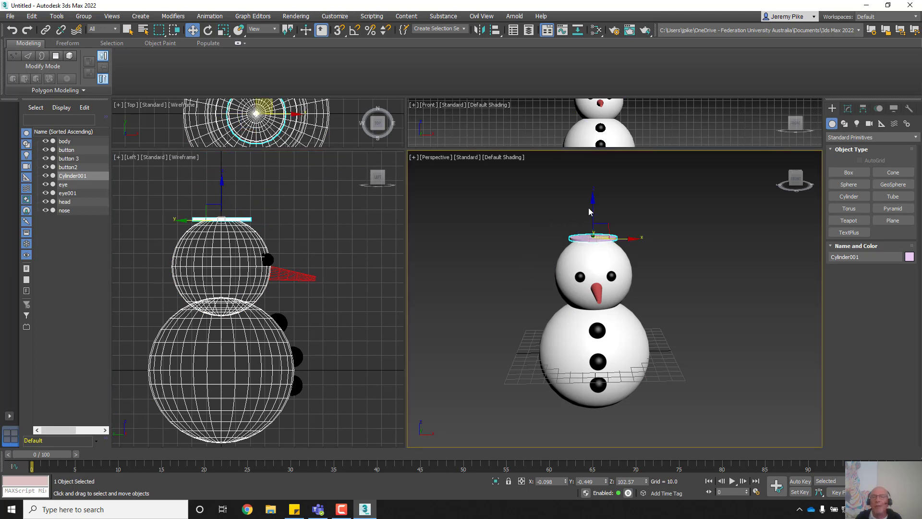
{"action": "left_click_drag", "start_coordinate": [591, 203], "coordinate": [589, 199]}
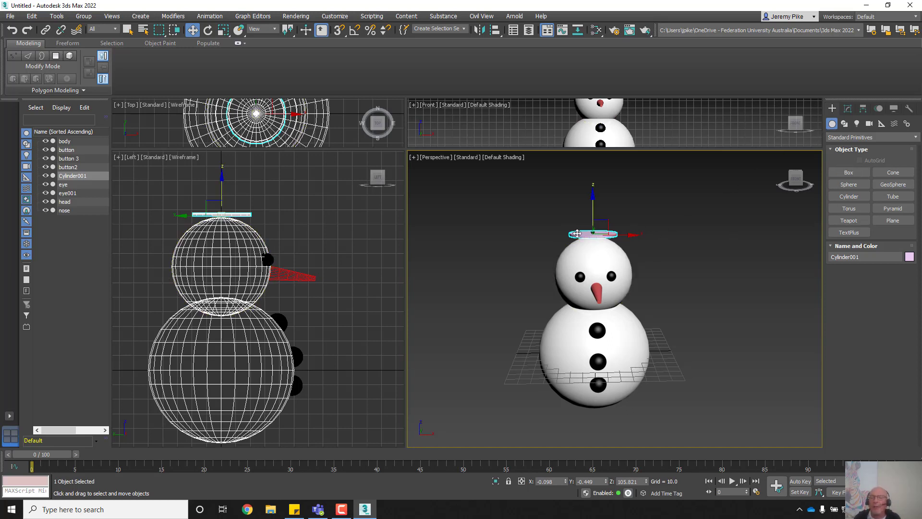
Step: Set the disc's radius to 35.542 and height to 3.0, and rename it hat b
{"action": "left_click", "coordinate": [844, 125]}
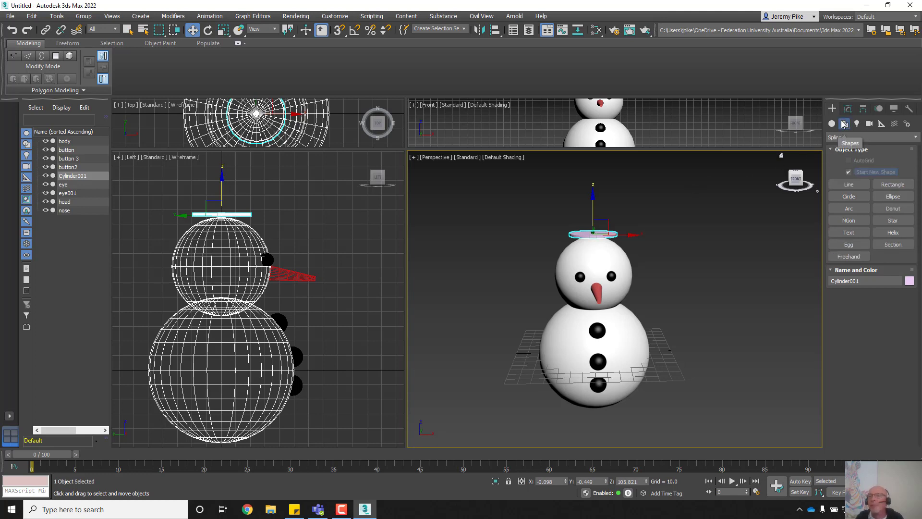
{"action": "left_click", "coordinate": [848, 108]}
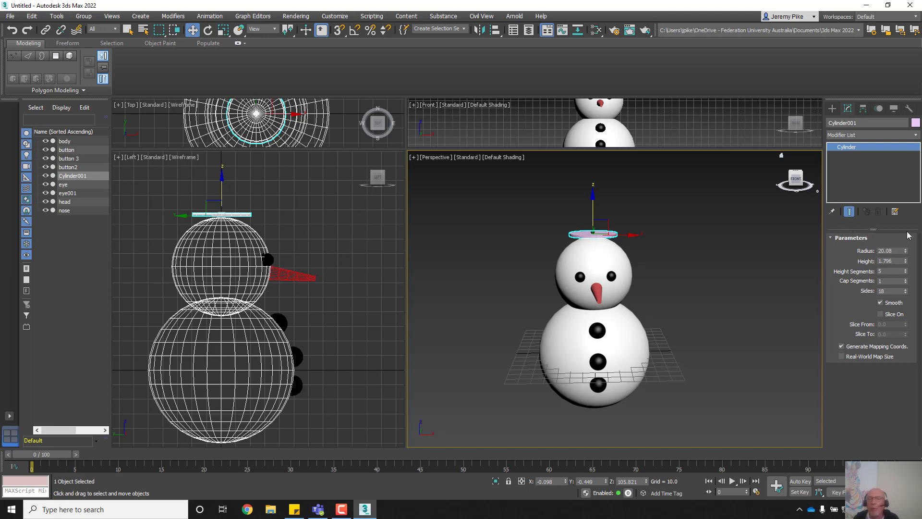
{"action": "left_click_drag", "start_coordinate": [905, 251], "coordinate": [912, 212]}
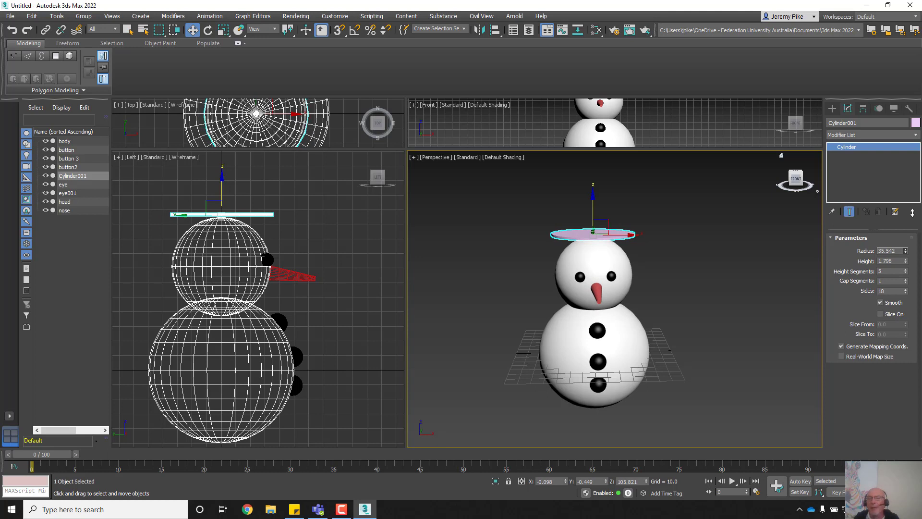
{"action": "left_click", "coordinate": [900, 260]}
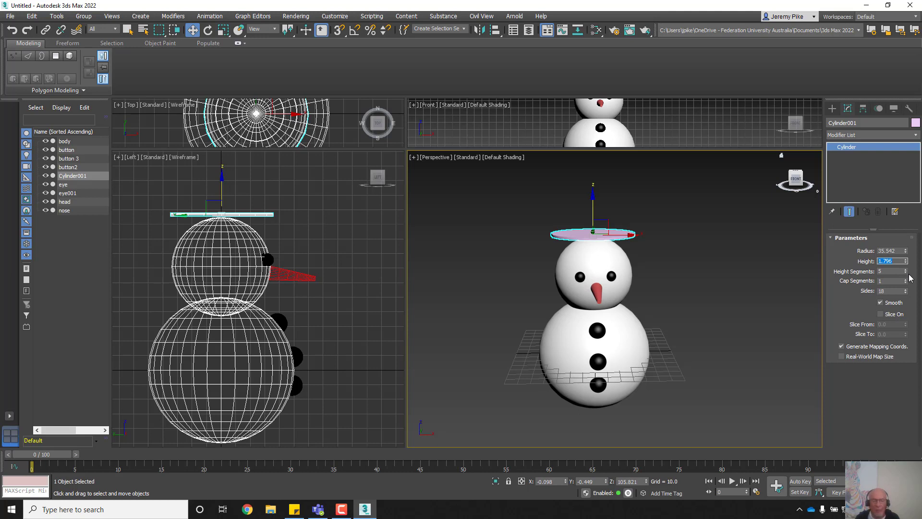
{"action": "type", "text": "2"}
{"action": "key", "text": "Return"}
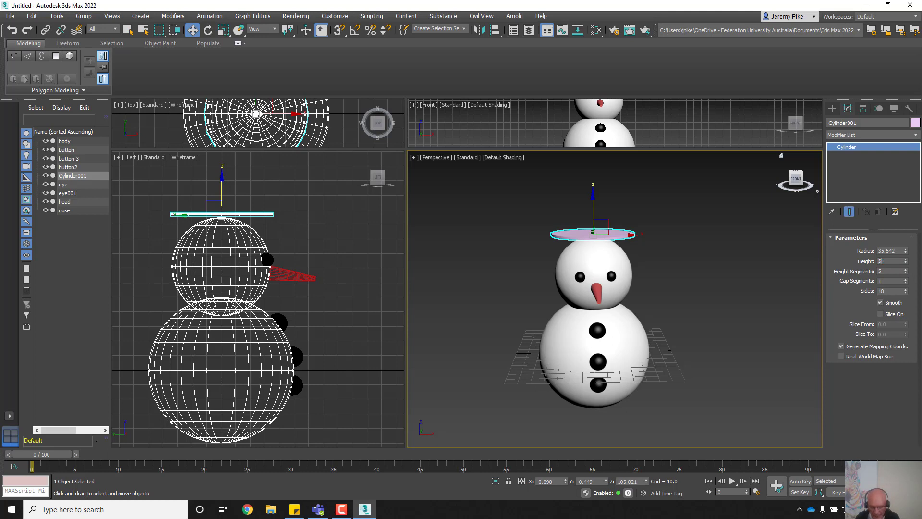
{"action": "key", "text": "Return"}
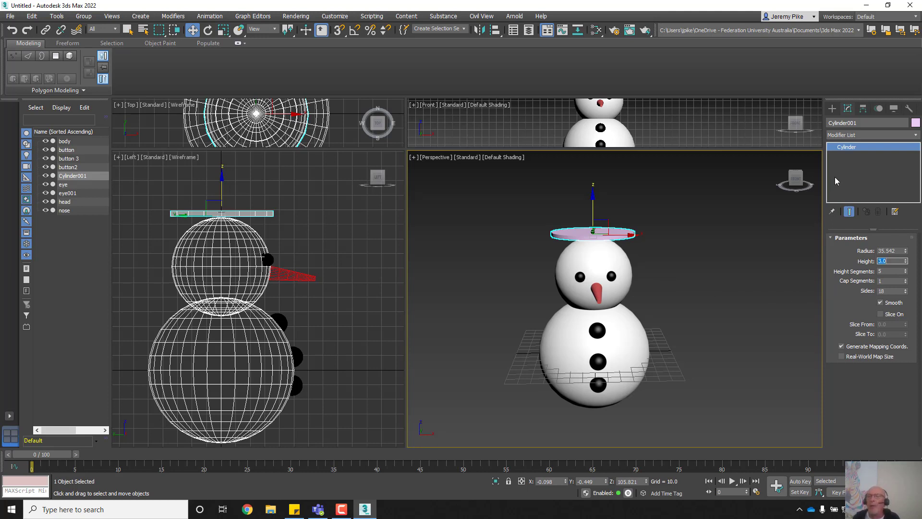
{"action": "left_click", "coordinate": [860, 123]}
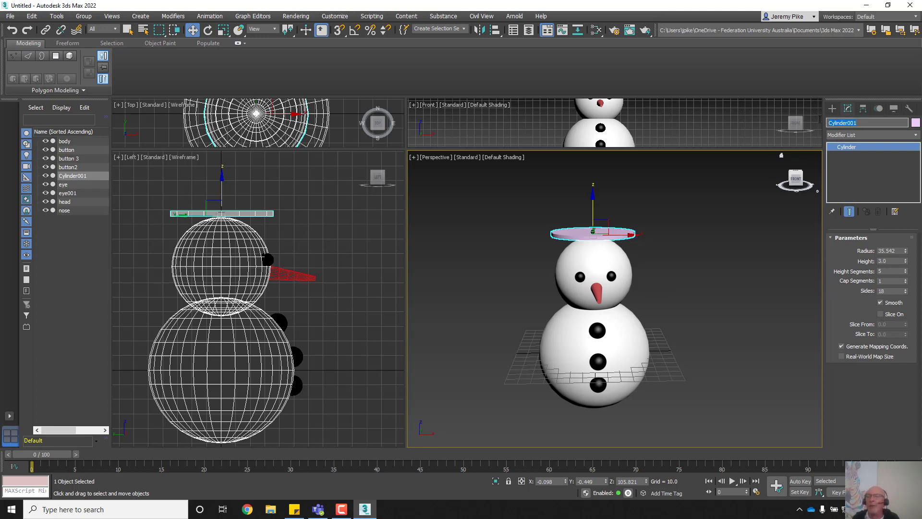
{"action": "type", "text": "hat b"}
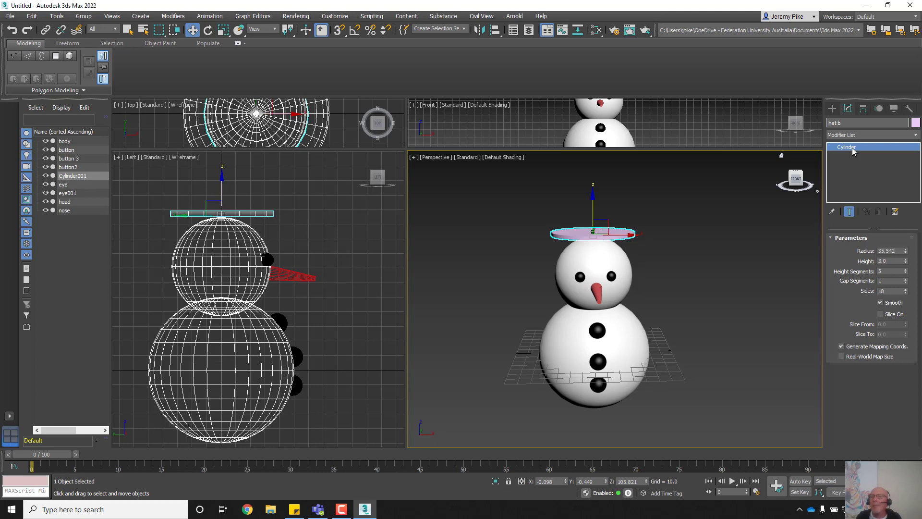
Step: Colour the hat b brim black using the black custom colour
{"action": "left_click", "coordinate": [916, 122]}
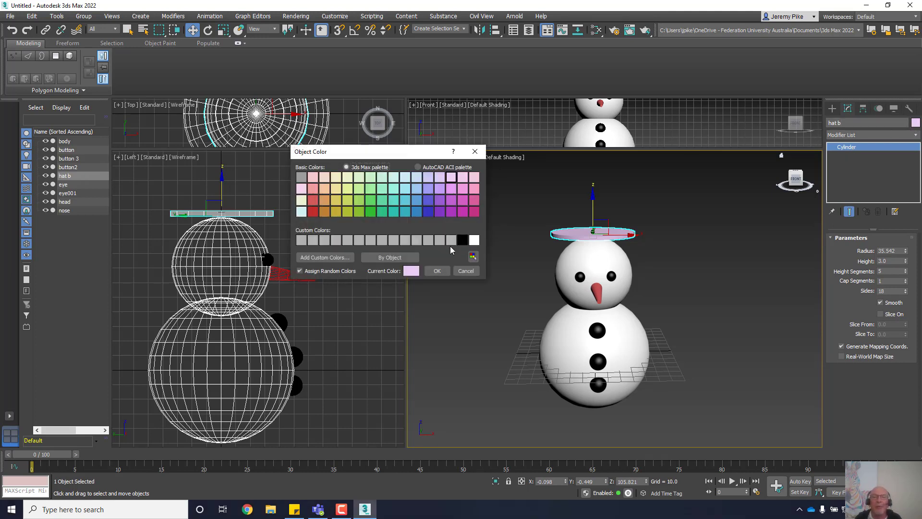
{"action": "left_click", "coordinate": [461, 239]}
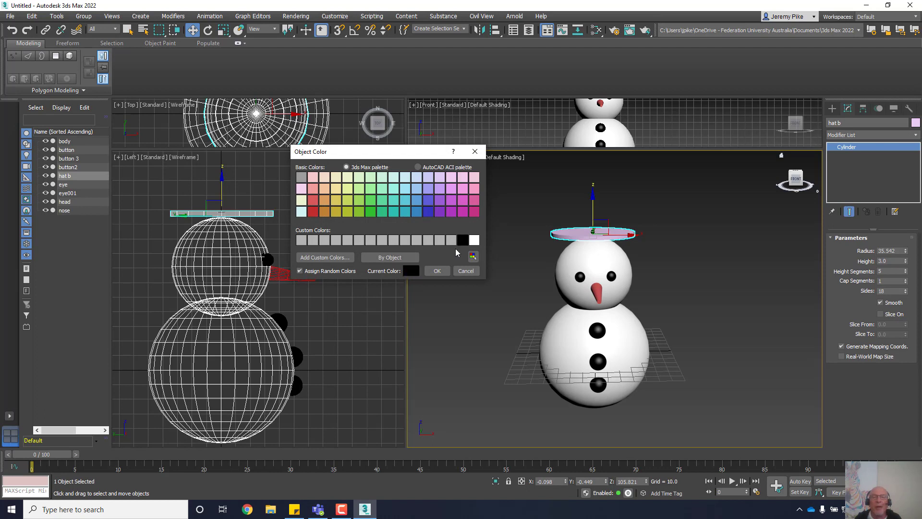
{"action": "left_click", "coordinate": [437, 271]}
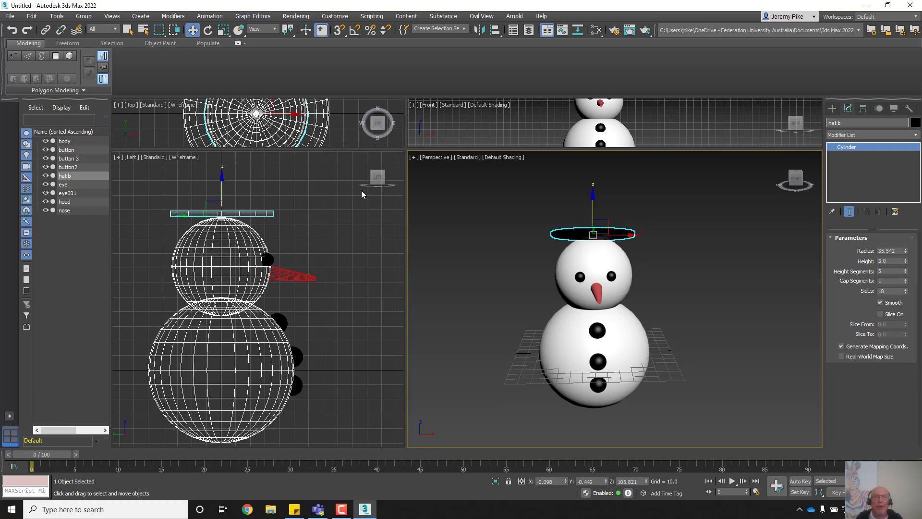
Step: Restore equal viewports and draw a cylinder crown on the brim, radius 20.629, height 39.594
{"action": "left_click_drag", "start_coordinate": [406, 150], "coordinate": [398, 249]}
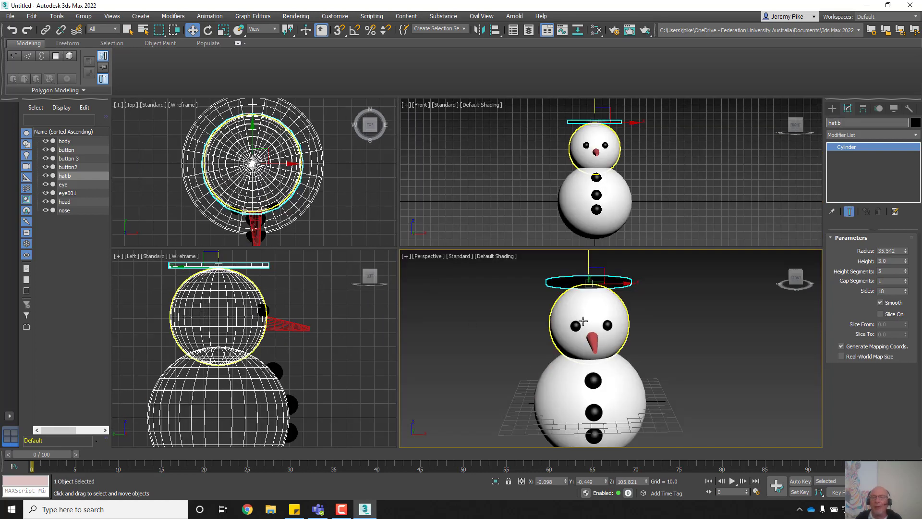
{"action": "middle_click_drag", "start_coordinate": [580, 303], "coordinate": [617, 363], "text": "alt"}
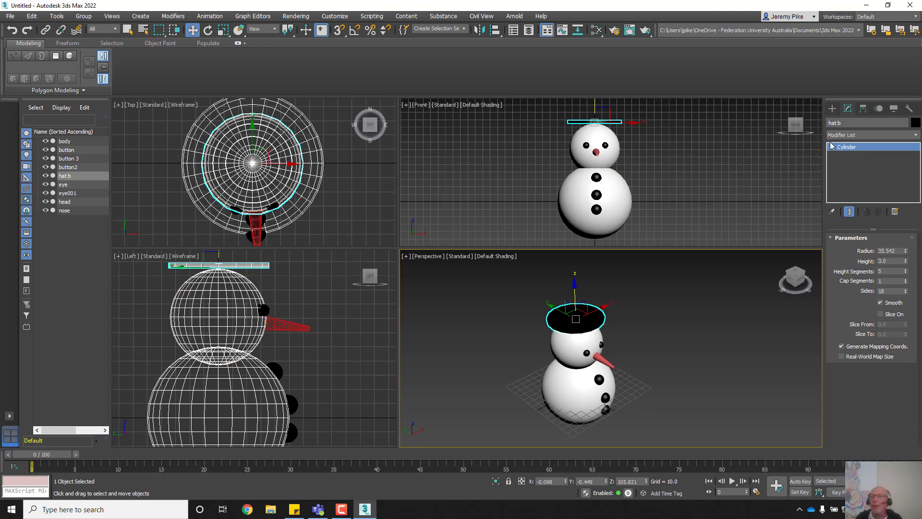
{"action": "left_click", "coordinate": [832, 109]}
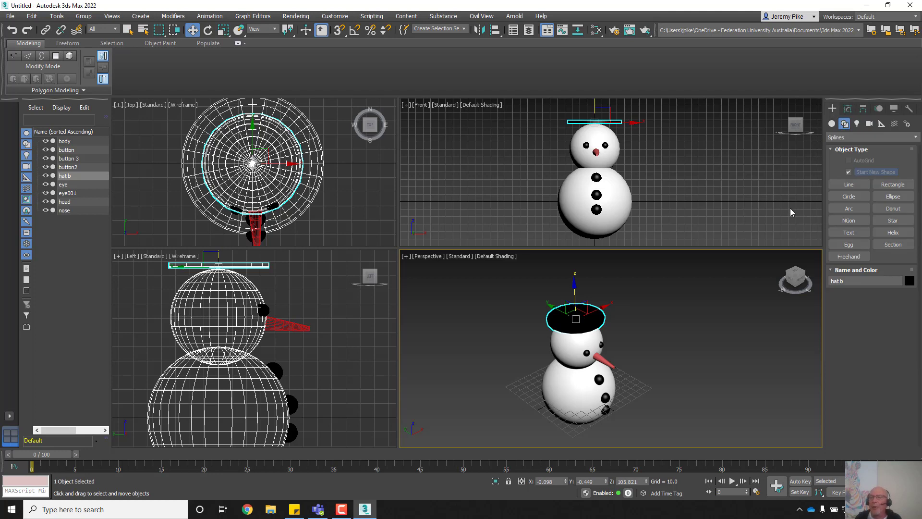
{"action": "left_click", "coordinate": [832, 124]}
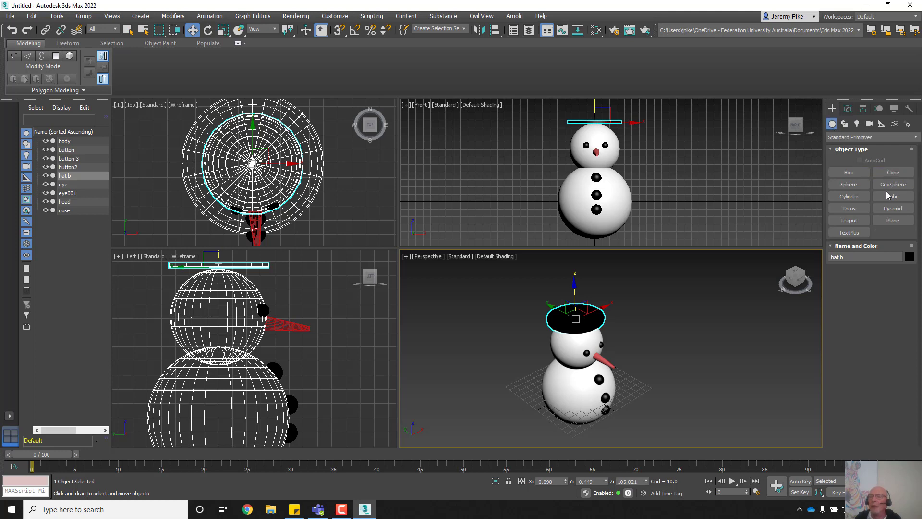
{"action": "left_click", "coordinate": [849, 196]}
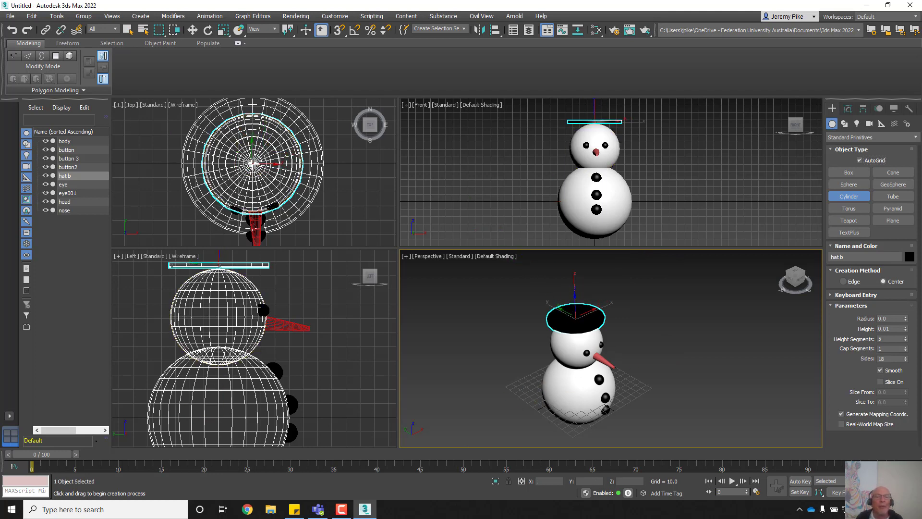
{"action": "left_click_drag", "start_coordinate": [252, 163], "coordinate": [276, 144]}
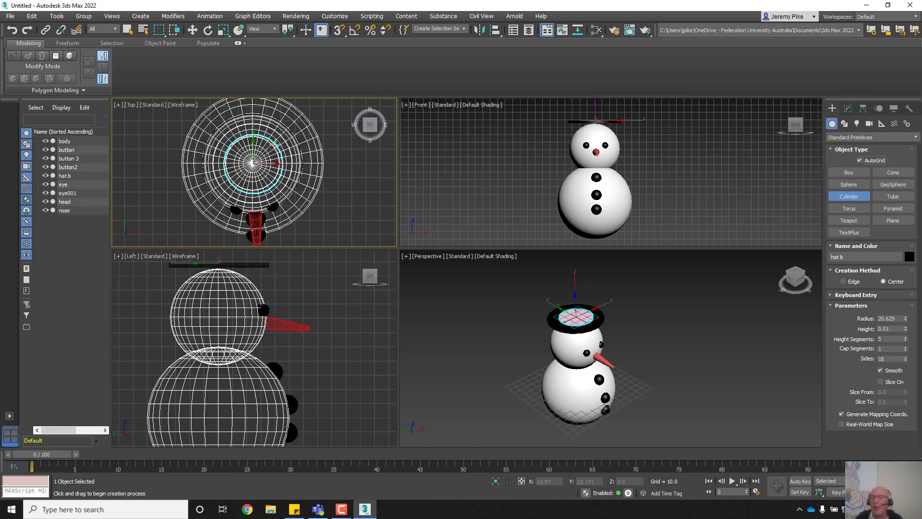
{"action": "left_click_drag", "start_coordinate": [275, 144], "coordinate": [275, 145]}
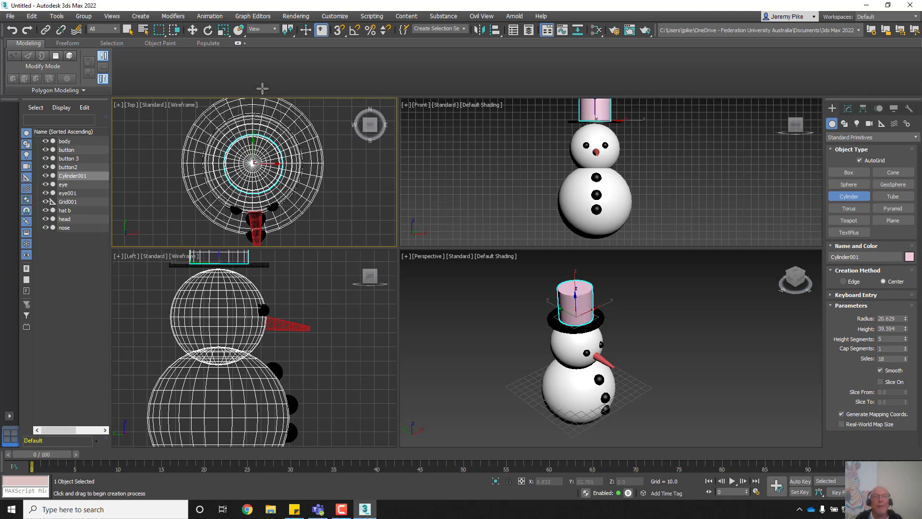
{"action": "left_click", "coordinate": [262, 88]}
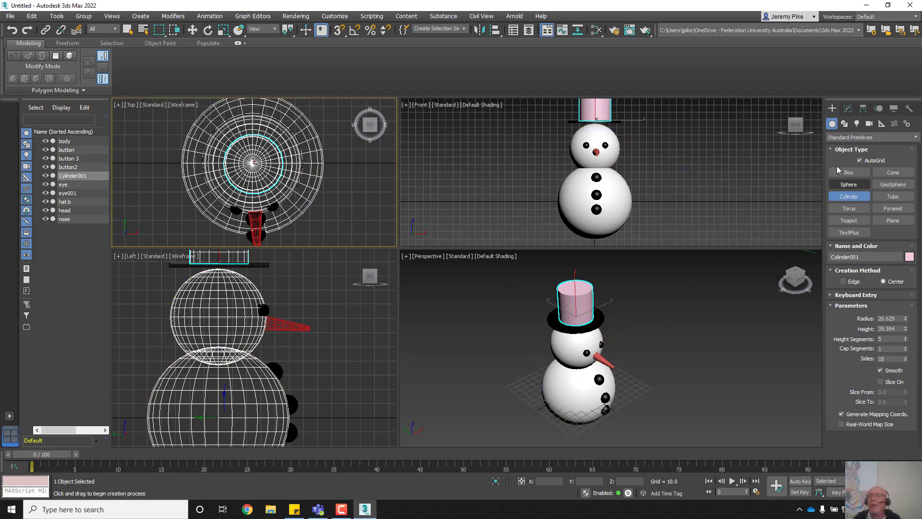
Step: Turn off AutoGrid, switch to Move, and orbit around the snowman
{"action": "left_click", "coordinate": [860, 160]}
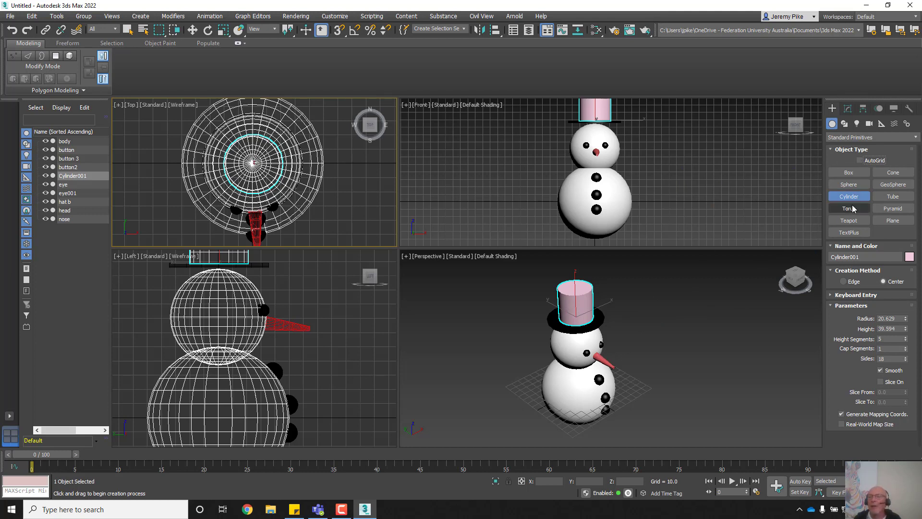
{"action": "left_click", "coordinate": [192, 30]}
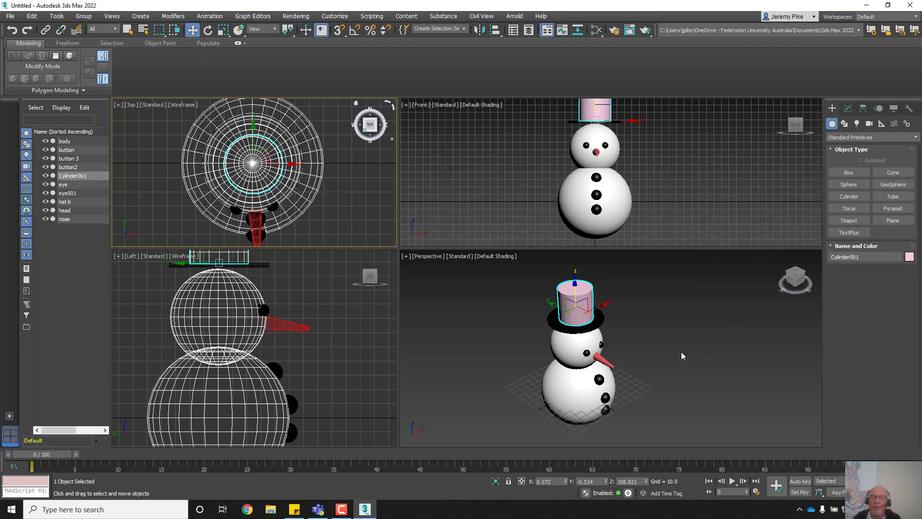
{"action": "scroll", "coordinate": [711, 356], "scroll_direction": "up", "scroll_amount": 5}
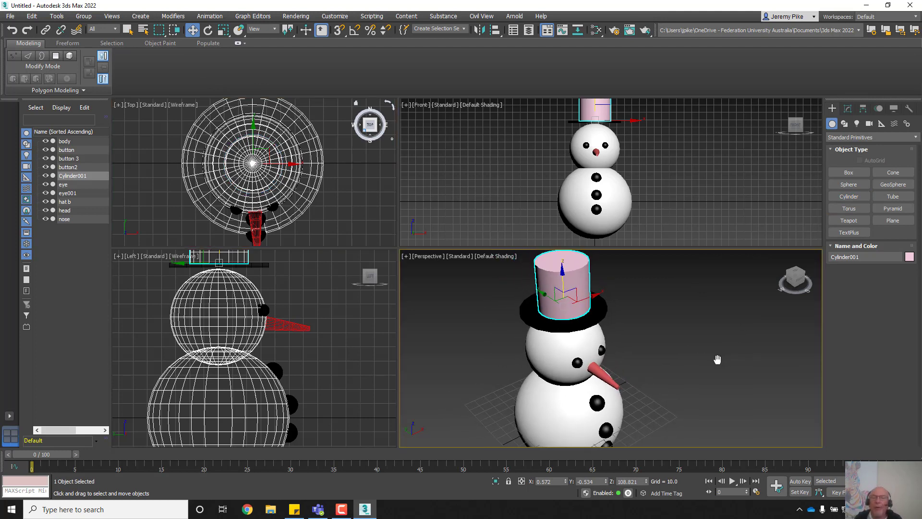
{"action": "middle_click_drag", "start_coordinate": [717, 360], "coordinate": [690, 347], "text": "alt"}
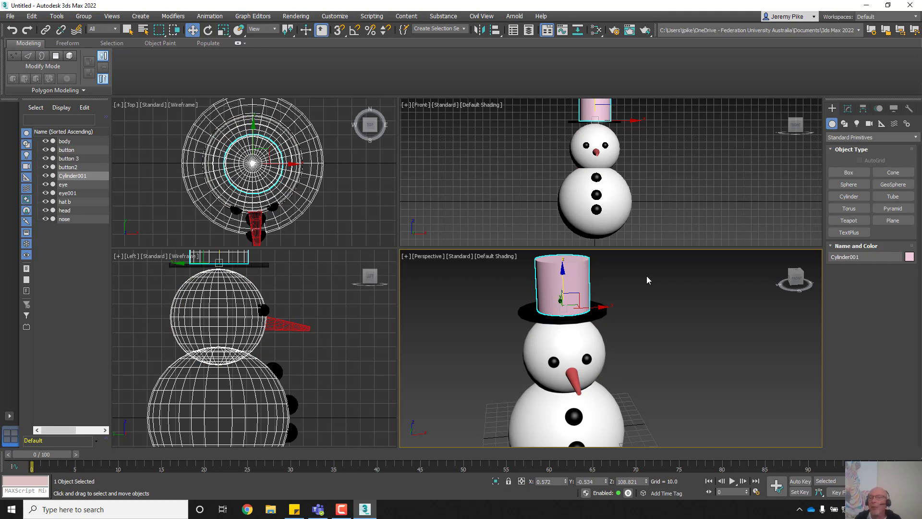
Step: Rename Cylinder001 to 'top hat' and set its object colour to black
{"action": "double_click", "coordinate": [863, 258]}
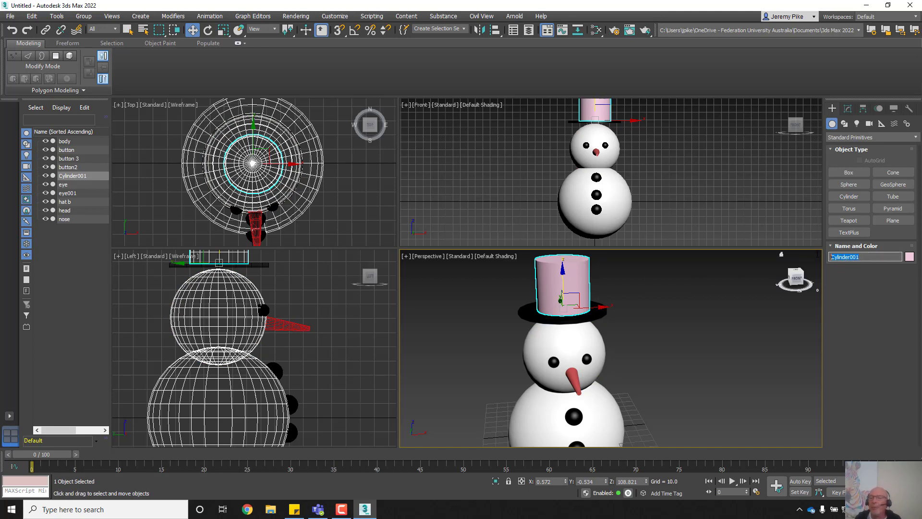
{"action": "type", "text": "top hat"}
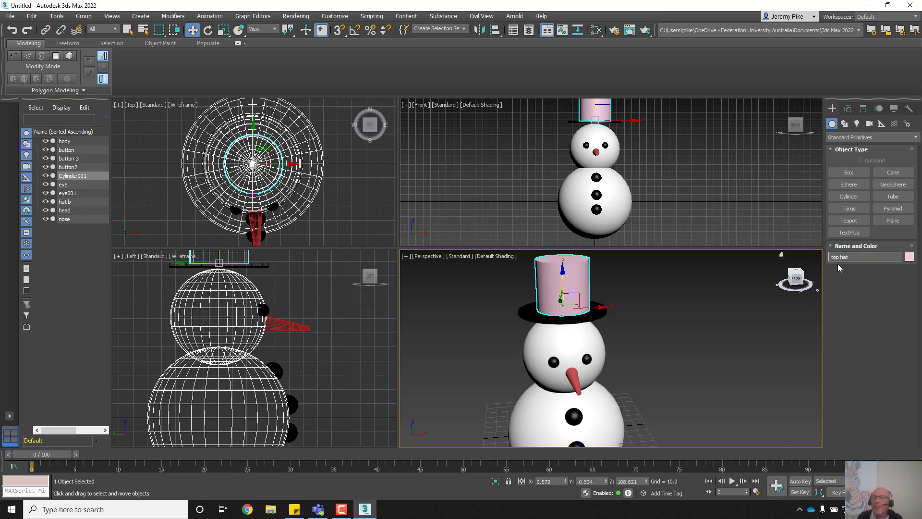
{"action": "left_click", "coordinate": [909, 257]}
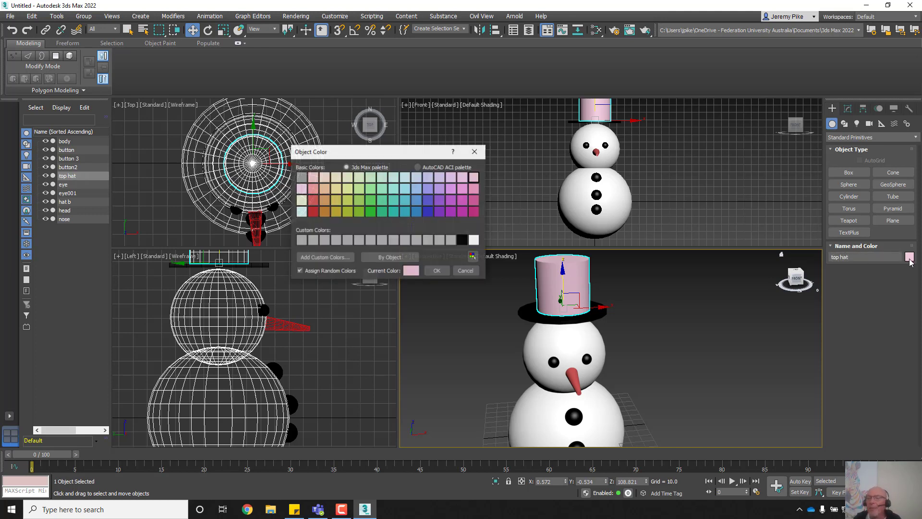
{"action": "left_click", "coordinate": [462, 240]}
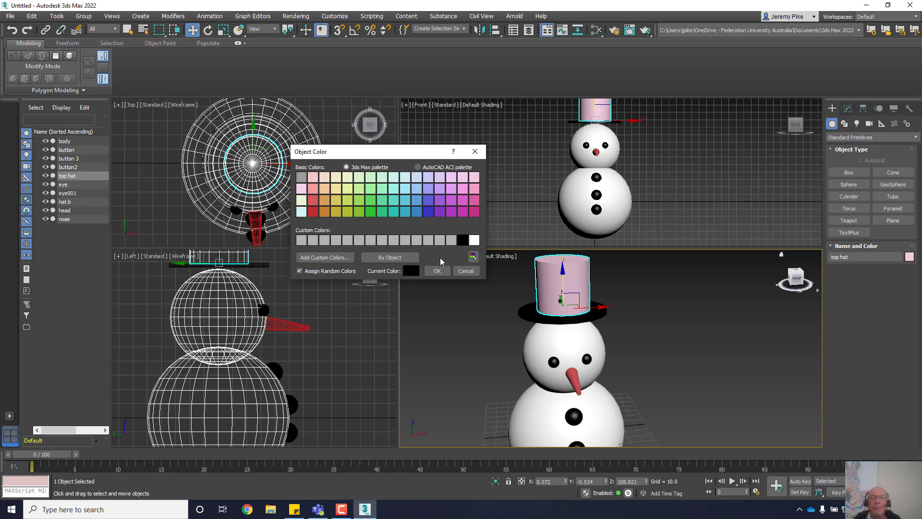
{"action": "left_click", "coordinate": [437, 271]}
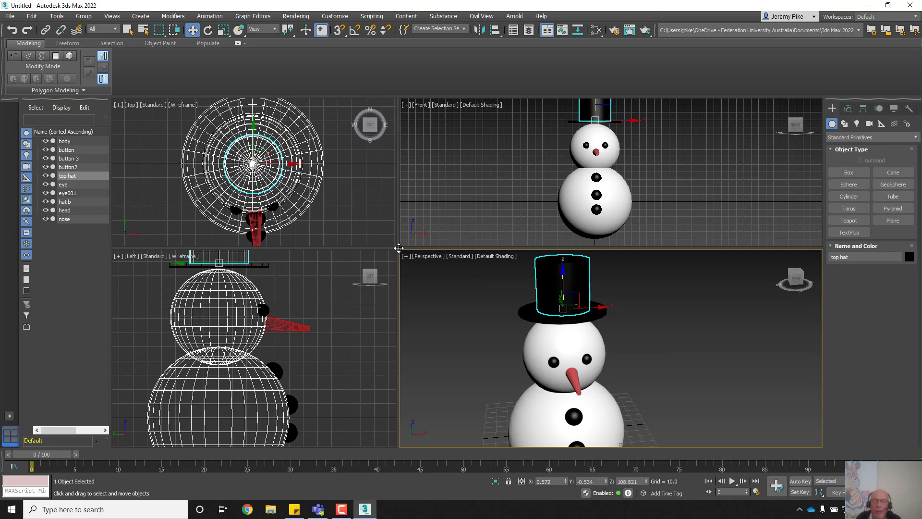
Step: Raise the hat b brim's Height parameter to about 5.1
{"action": "left_click", "coordinate": [525, 313]}
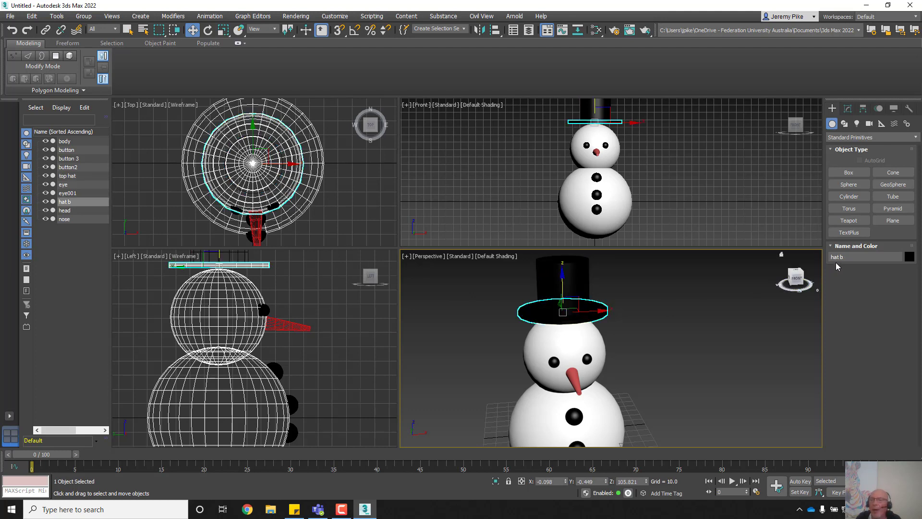
{"action": "left_click", "coordinate": [847, 111]}
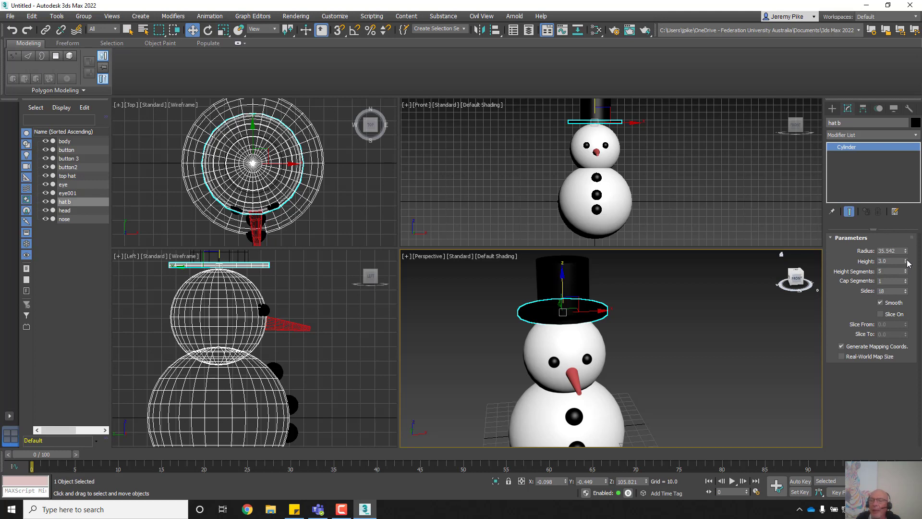
{"action": "left_click_drag", "start_coordinate": [905, 261], "coordinate": [892, 226]}
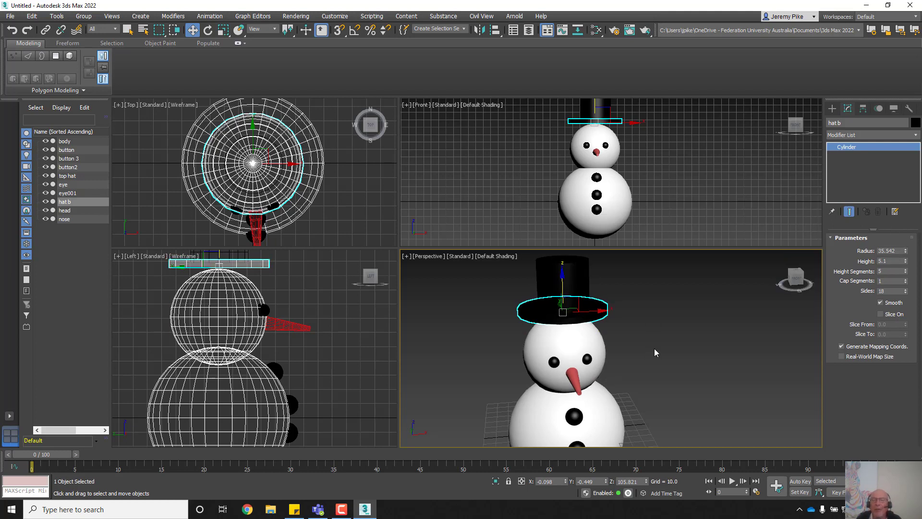
{"action": "scroll", "coordinate": [654, 352], "scroll_direction": "down", "scroll_amount": 6}
{"action": "mouse_move", "coordinate": [663, 354]}
{"action": "middle_mouse_down"}
{"action": "mouse_move", "coordinate": [661, 342]}
{"action": "mouse_move", "coordinate": [558, 337]}
{"action": "mouse_move", "coordinate": [672, 351]}
{"action": "middle_mouse_up"}
{"action": "scroll", "coordinate": [674, 352], "scroll_direction": "up", "scroll_amount": 10}
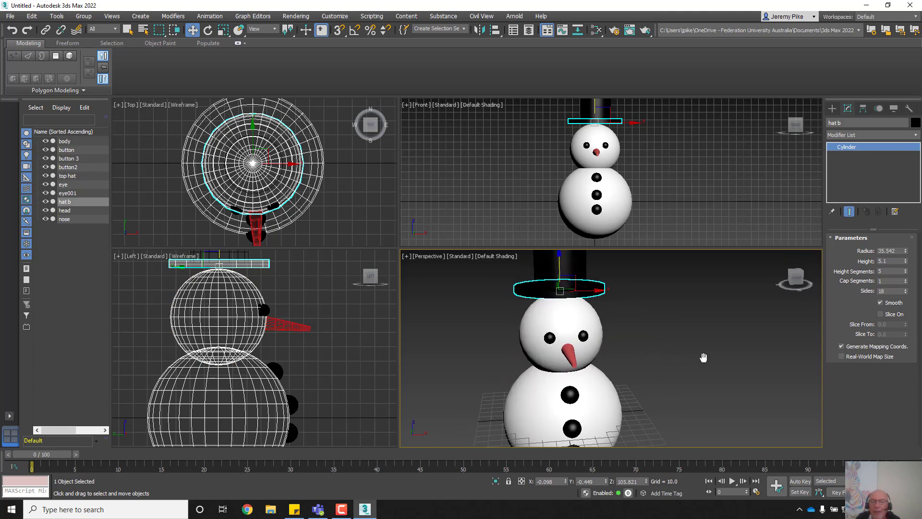
{"action": "scroll", "coordinate": [668, 343], "scroll_direction": "down", "scroll_amount": 4}
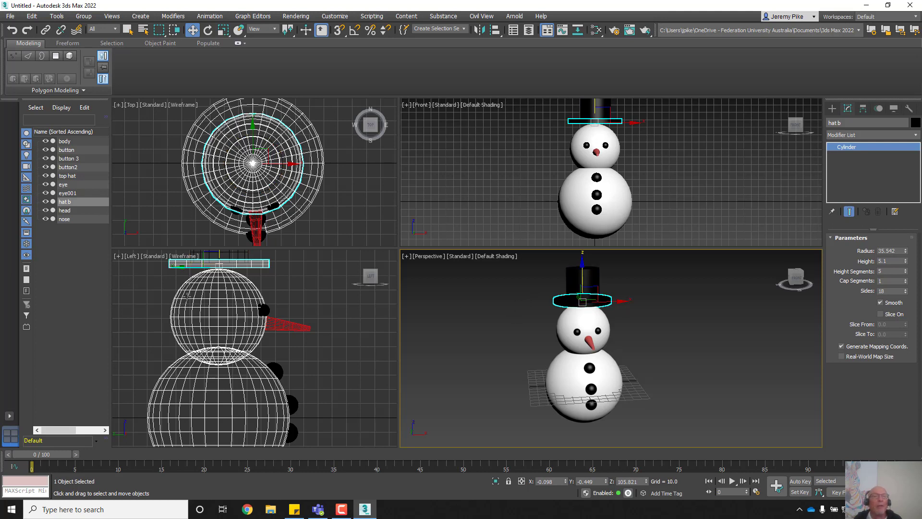
Step: Start a Group from the Group menu, then cancel it because only the brim is selected
{"action": "left_click", "coordinate": [88, 18]}
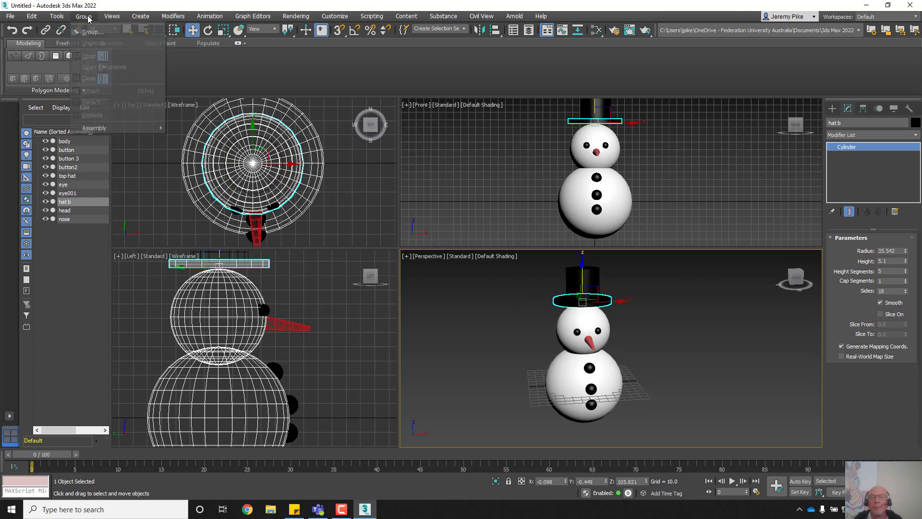
{"action": "left_click", "coordinate": [93, 32]}
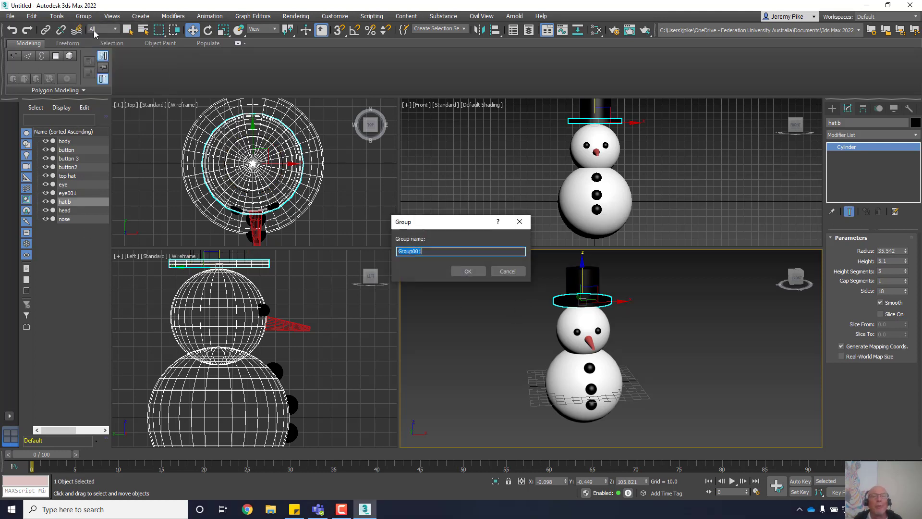
{"action": "left_click_drag", "start_coordinate": [459, 223], "coordinate": [371, 156]}
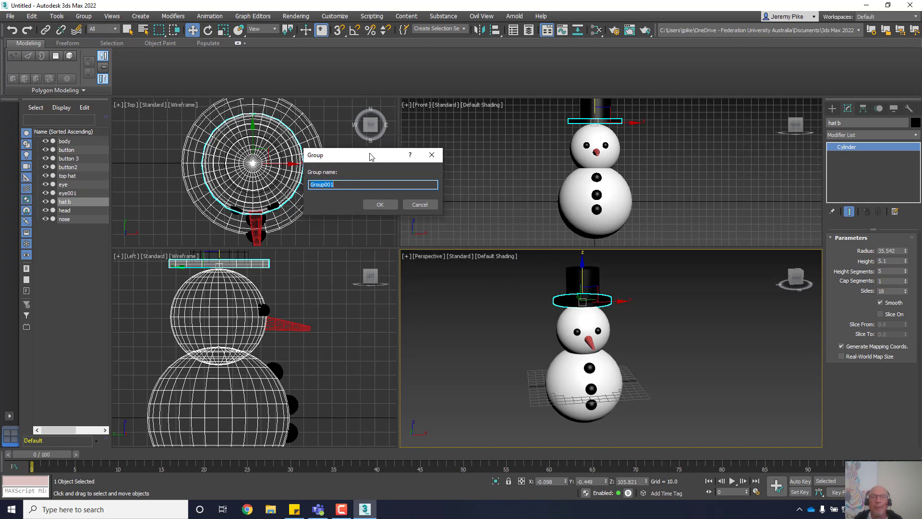
{"action": "left_click", "coordinate": [416, 205]}
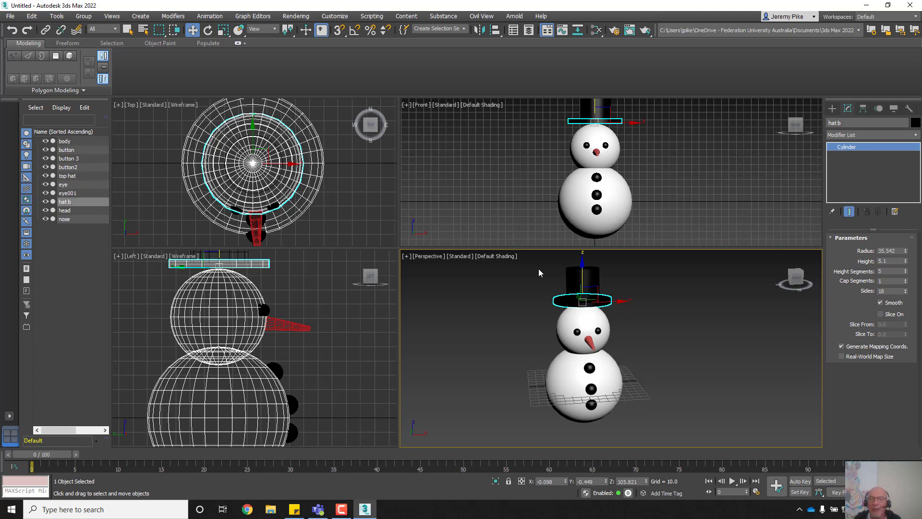
Step: Marquee-select both the top hat crown and the hat b brim
{"action": "scroll", "coordinate": [539, 273], "scroll_direction": "down", "scroll_amount": 3}
{"action": "scroll", "coordinate": [590, 286], "scroll_direction": "up", "scroll_amount": 5}
{"action": "middle_click_drag", "start_coordinate": [591, 286], "coordinate": [658, 324]}
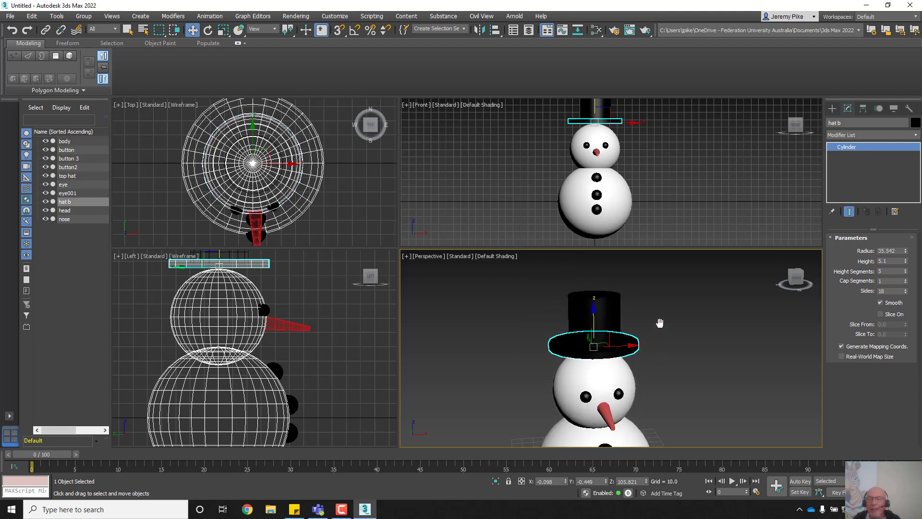
{"action": "left_click_drag", "start_coordinate": [527, 286], "coordinate": [652, 343]}
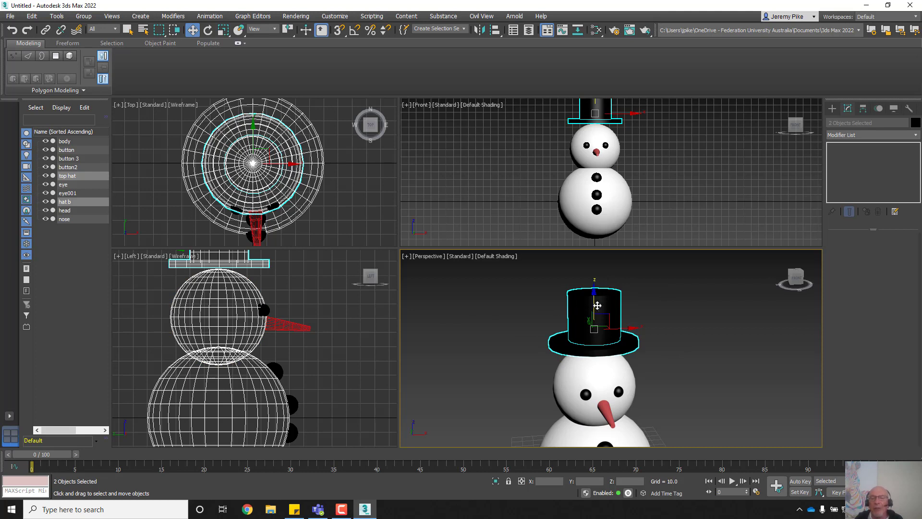
Step: Group the top hat crown and hat b brim under the name TopHat
{"action": "left_click", "coordinate": [83, 16]}
{"action": "left_click", "coordinate": [90, 33]}
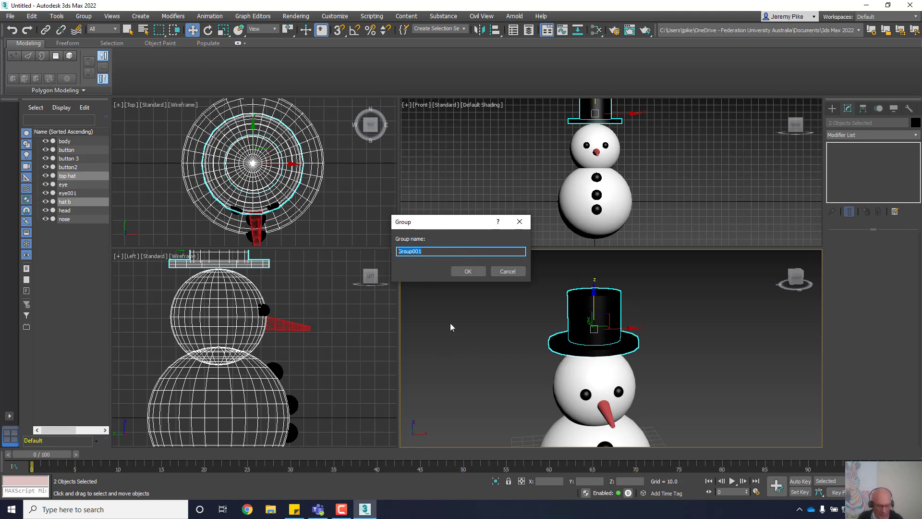
{"action": "type", "text": "T"}
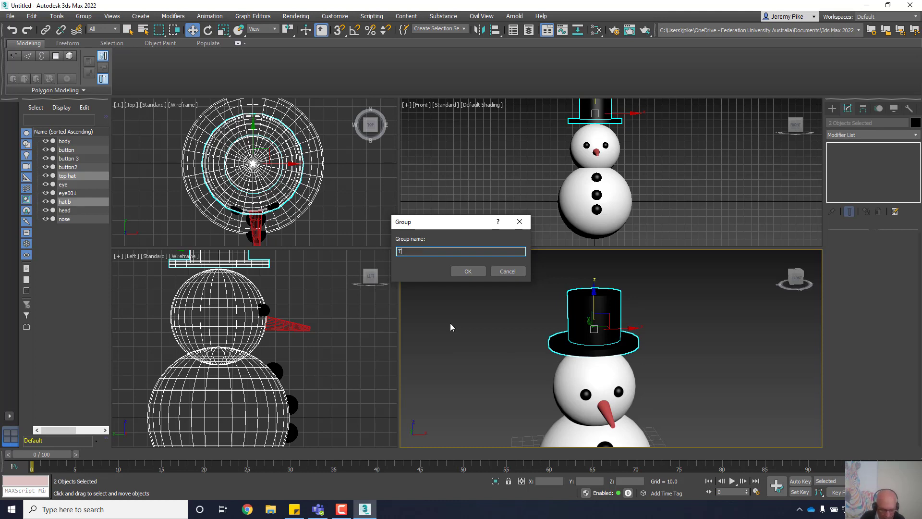
{"action": "type", "text": "opHat"}
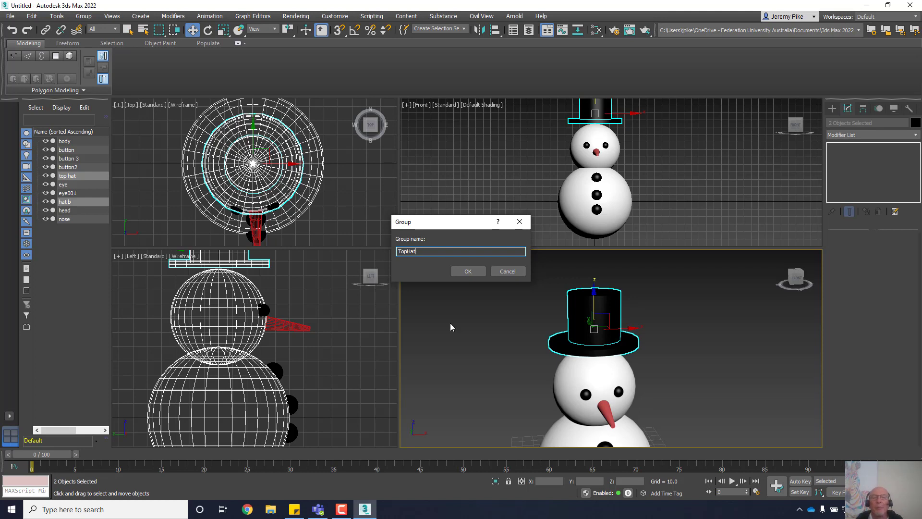
{"action": "left_click", "coordinate": [468, 271]}
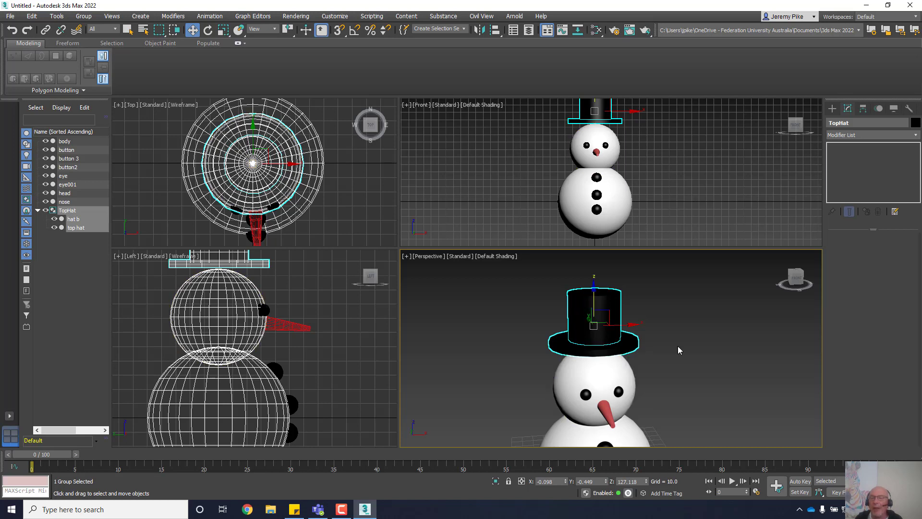
Step: Move the TopHat group down along Z onto the snowman's head, to Z 117.172
{"action": "scroll", "coordinate": [678, 344], "scroll_direction": "down", "scroll_amount": 5}
{"action": "middle_click_drag", "start_coordinate": [632, 295], "coordinate": [679, 362]}
{"action": "scroll", "coordinate": [637, 360], "scroll_direction": "up", "scroll_amount": 8}
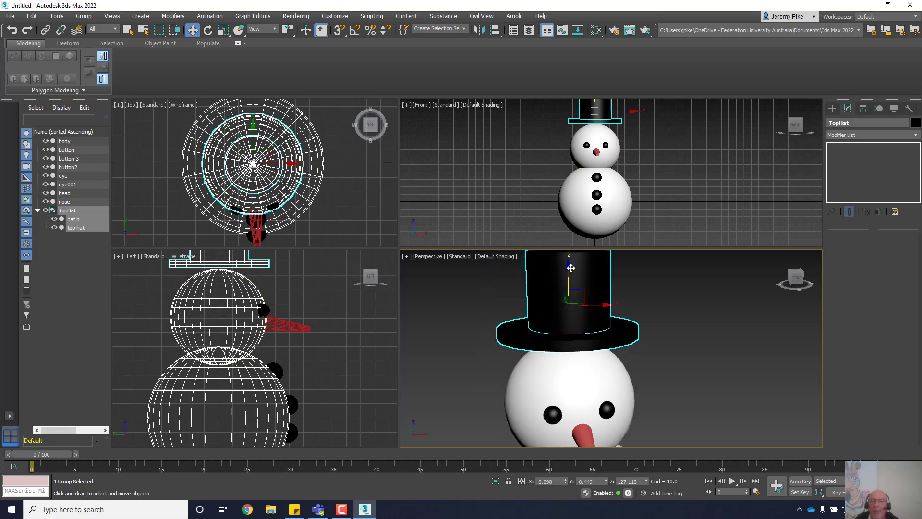
{"action": "left_click_drag", "start_coordinate": [567, 264], "coordinate": [588, 284]}
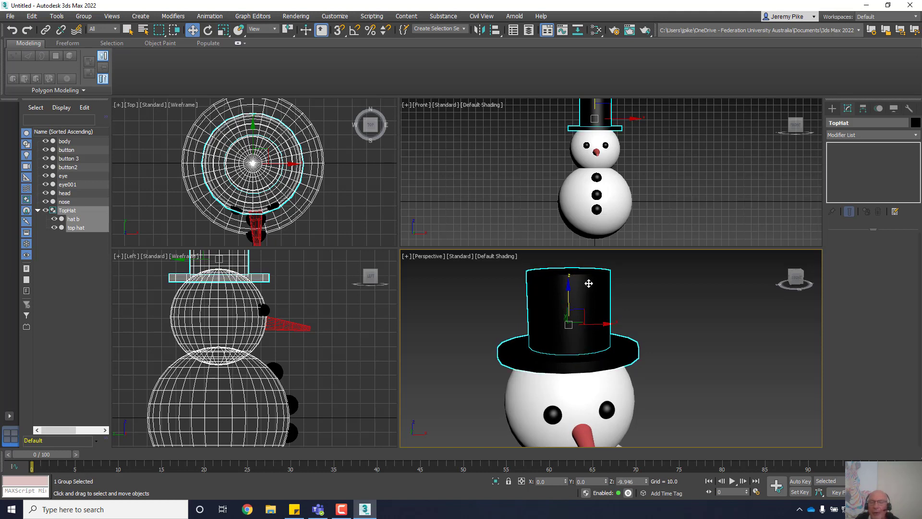
{"action": "scroll", "coordinate": [577, 379], "scroll_direction": "down", "scroll_amount": 2}
{"action": "scroll", "coordinate": [602, 327], "scroll_direction": "down", "scroll_amount": 2}
{"action": "middle_click_drag", "start_coordinate": [576, 379], "coordinate": [594, 328]}
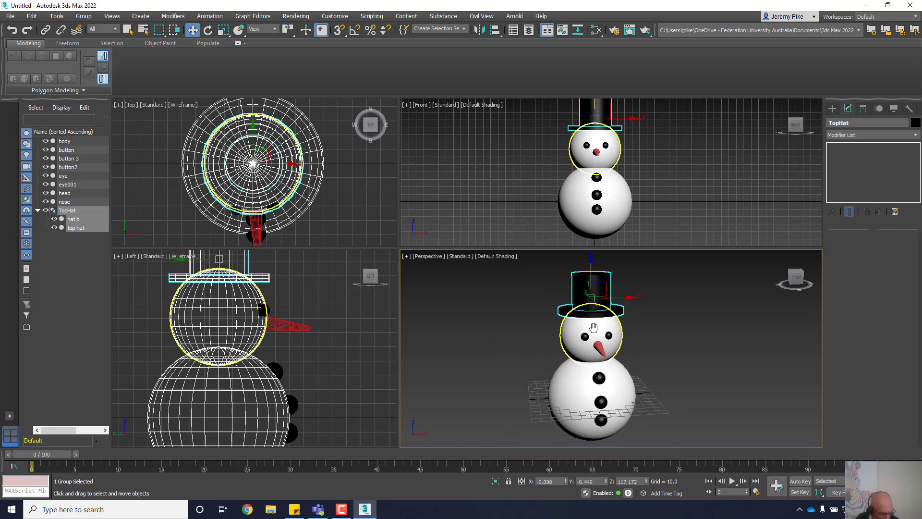
{"action": "scroll", "coordinate": [594, 327], "scroll_direction": "up", "scroll_amount": 4}
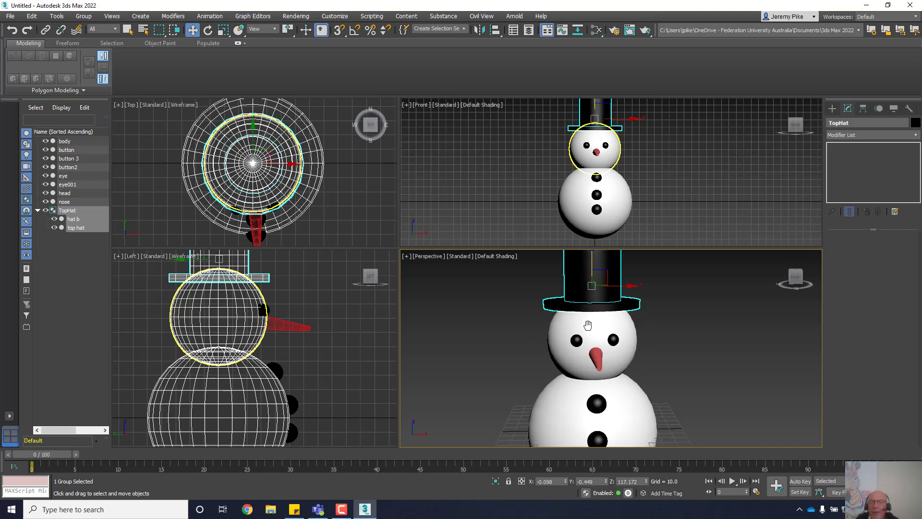
{"action": "scroll", "coordinate": [588, 325], "scroll_direction": "down", "scroll_amount": 3}
{"action": "middle_click_drag", "start_coordinate": [609, 337], "coordinate": [601, 343]}
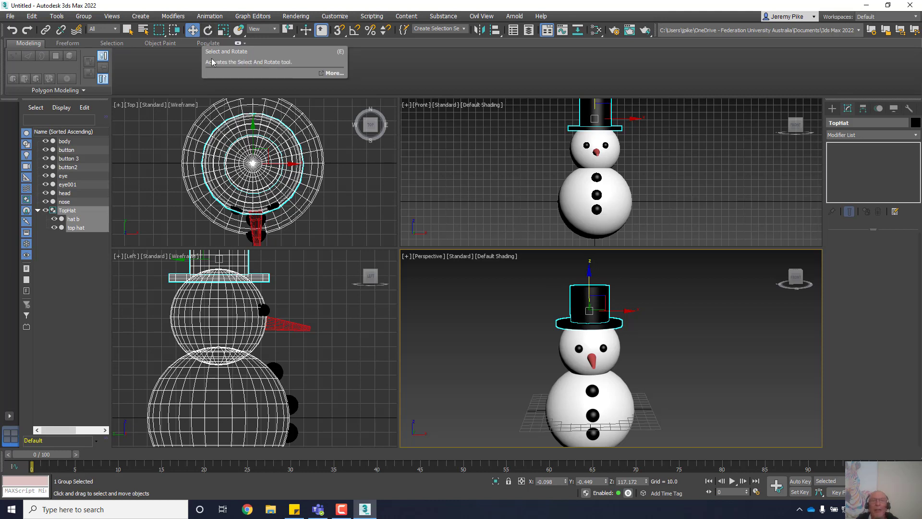
Step: Tilt the TopHat group about 9° and slide it to X 5.023 on the head
{"action": "left_click", "coordinate": [207, 31]}
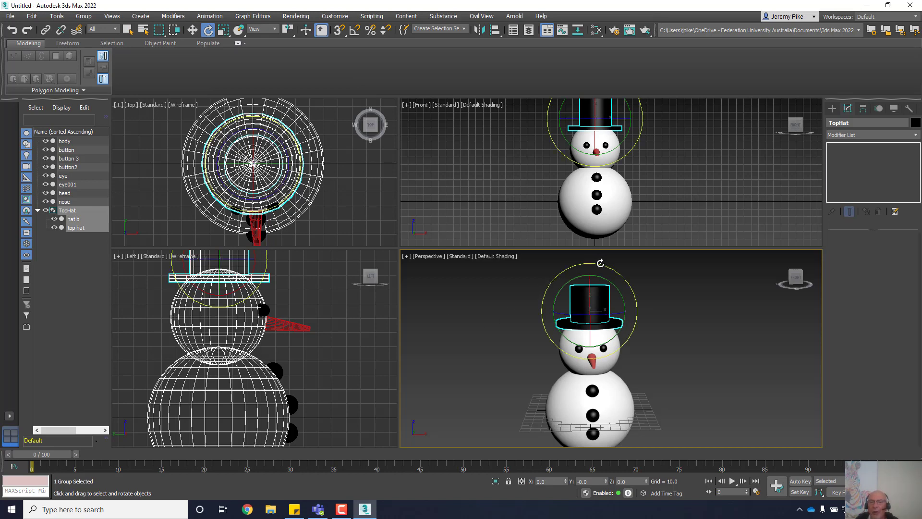
{"action": "left_click_drag", "start_coordinate": [600, 262], "coordinate": [608, 267]}
{"action": "key", "text": "w"}
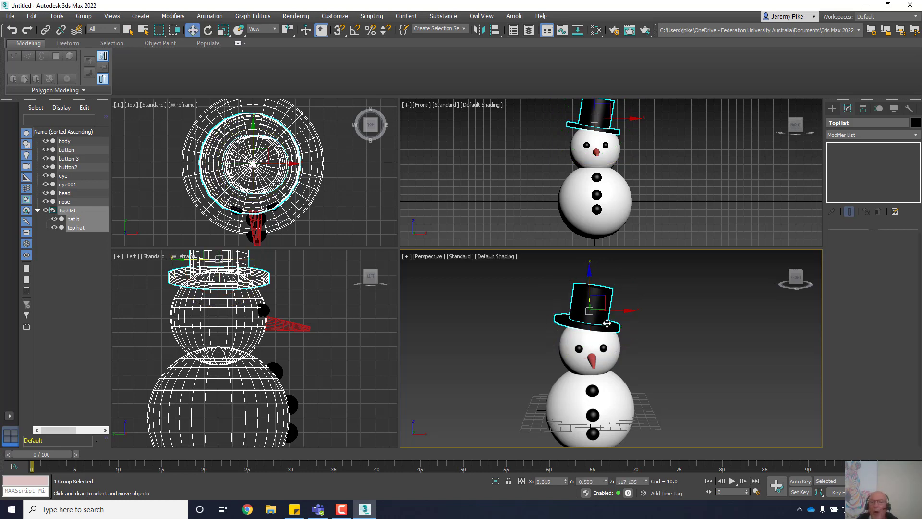
{"action": "left_click_drag", "start_coordinate": [624, 310], "coordinate": [627, 310]}
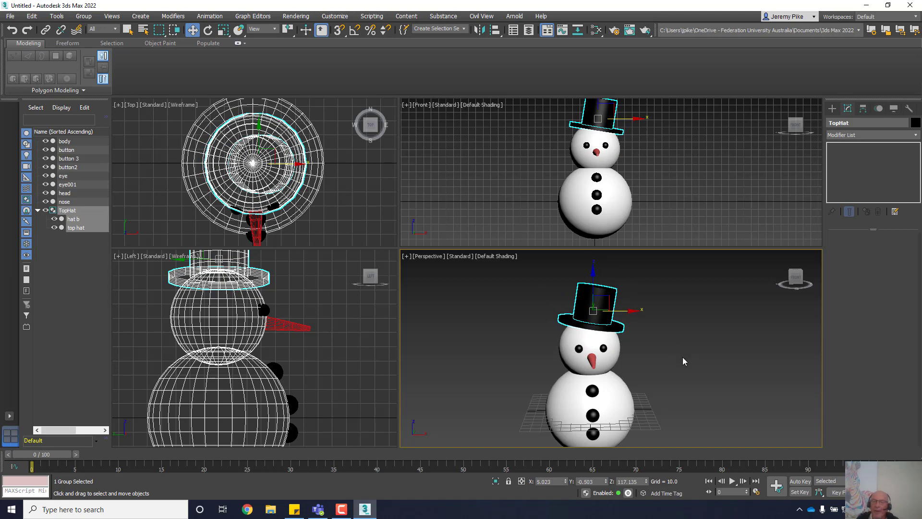
{"action": "scroll", "coordinate": [674, 373], "scroll_direction": "down", "scroll_amount": 3}
{"action": "middle_click_drag", "start_coordinate": [674, 373], "coordinate": [667, 354]}
{"action": "scroll", "coordinate": [681, 344], "scroll_direction": "up", "scroll_amount": 4}
{"action": "scroll", "coordinate": [682, 344], "scroll_direction": "down", "scroll_amount": 3}
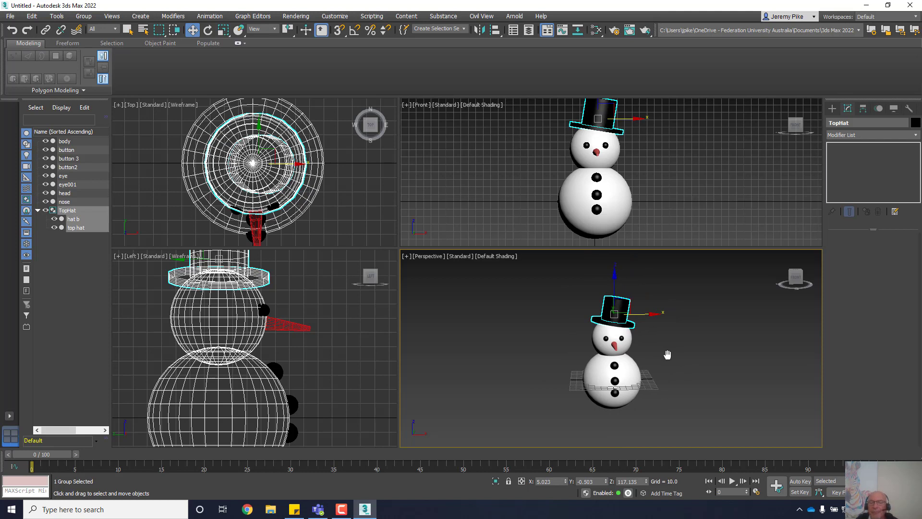
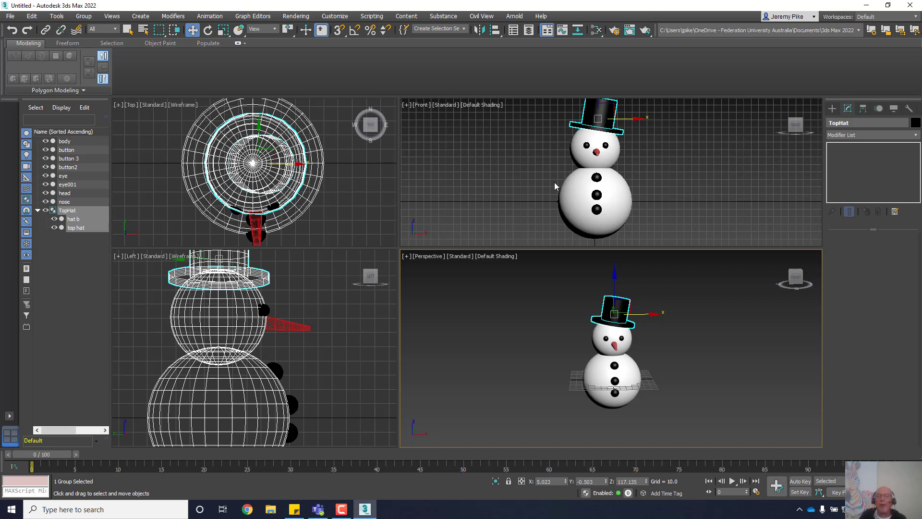
Step: Window-select the snowman's body, head, buttons, eyes and nose in the Front view, excluding the hat
{"action": "left_click_drag", "start_coordinate": [527, 138], "coordinate": [641, 229]}
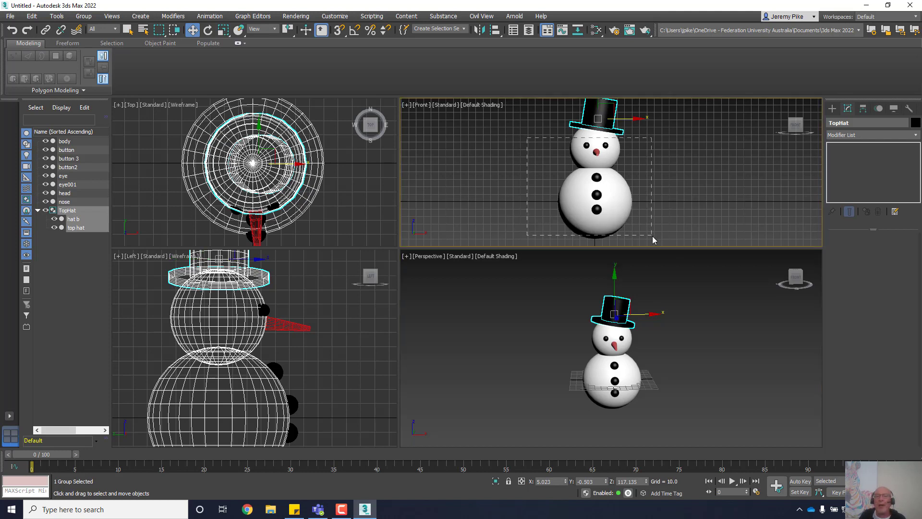
{"action": "left_click_drag", "start_coordinate": [652, 235], "coordinate": [652, 235]}
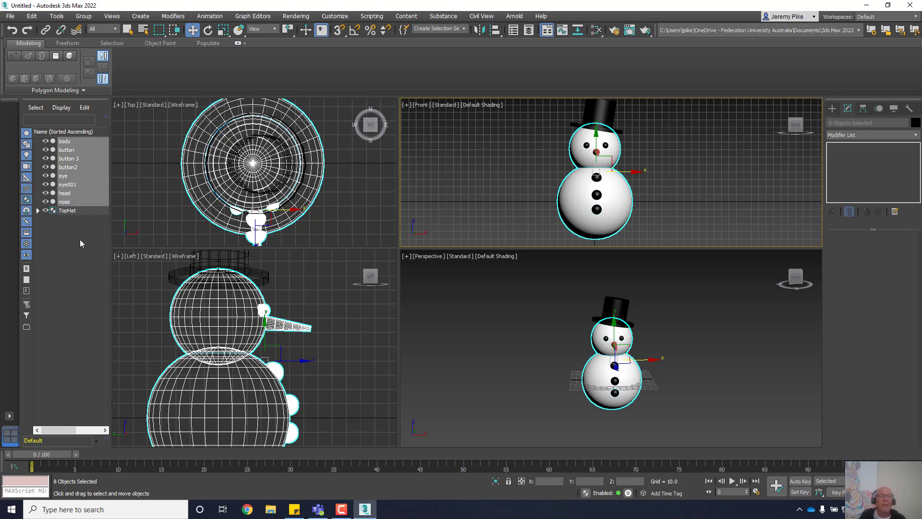
{"action": "left_click", "coordinate": [500, 223]}
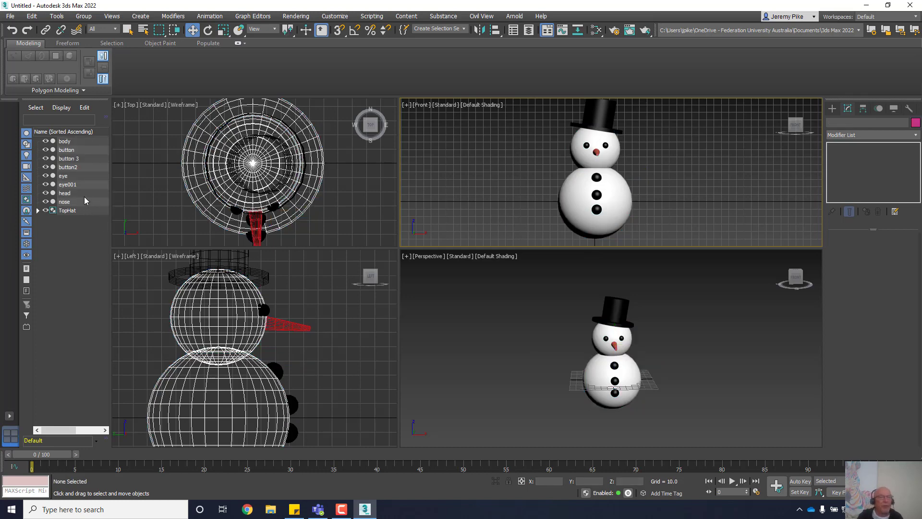
{"action": "left_click", "coordinate": [60, 141]}
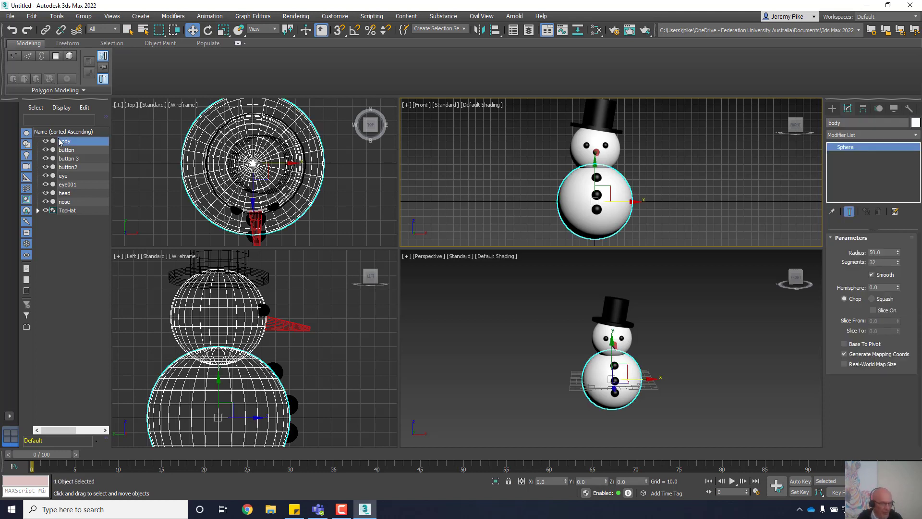
{"action": "left_click", "coordinate": [68, 158], "text": "ctrl"}
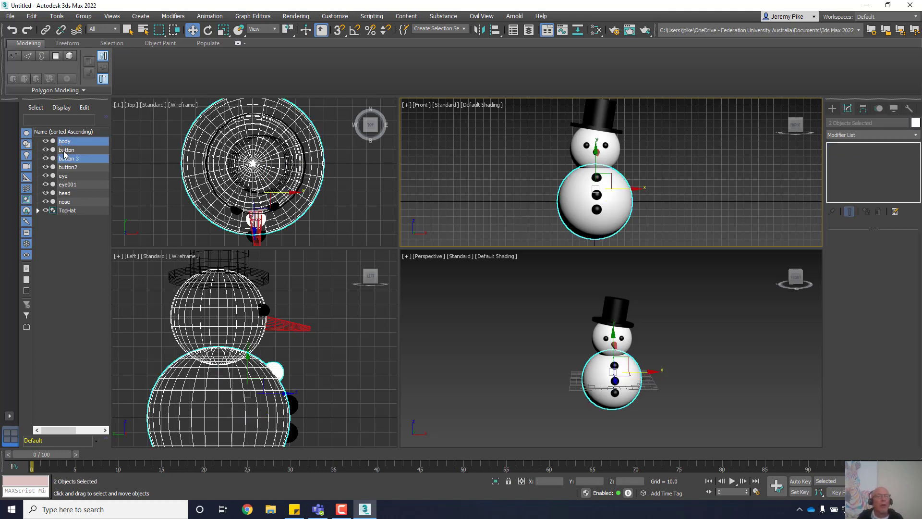
{"action": "left_click", "coordinate": [64, 151], "text": "ctrl"}
{"action": "left_click", "coordinate": [65, 167], "text": "ctrl"}
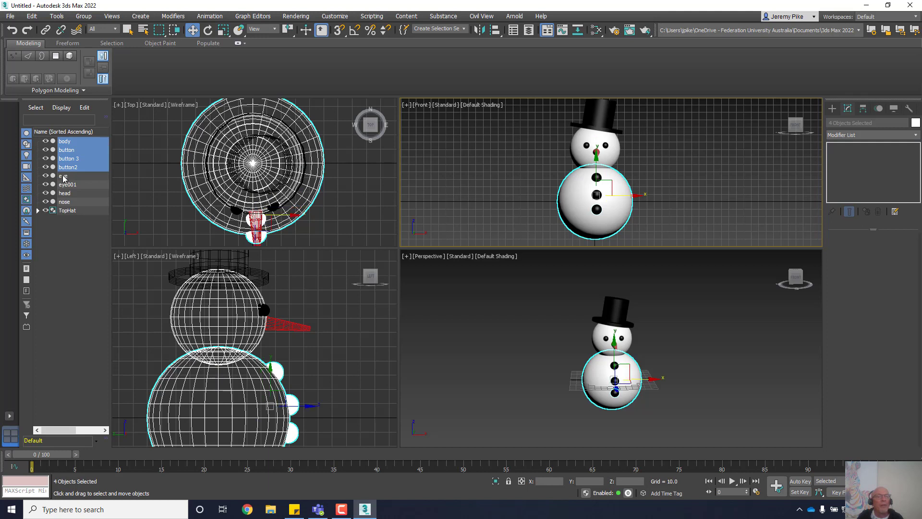
{"action": "left_click", "coordinate": [62, 176], "text": "ctrl"}
{"action": "left_click", "coordinate": [70, 187], "text": "ctrl"}
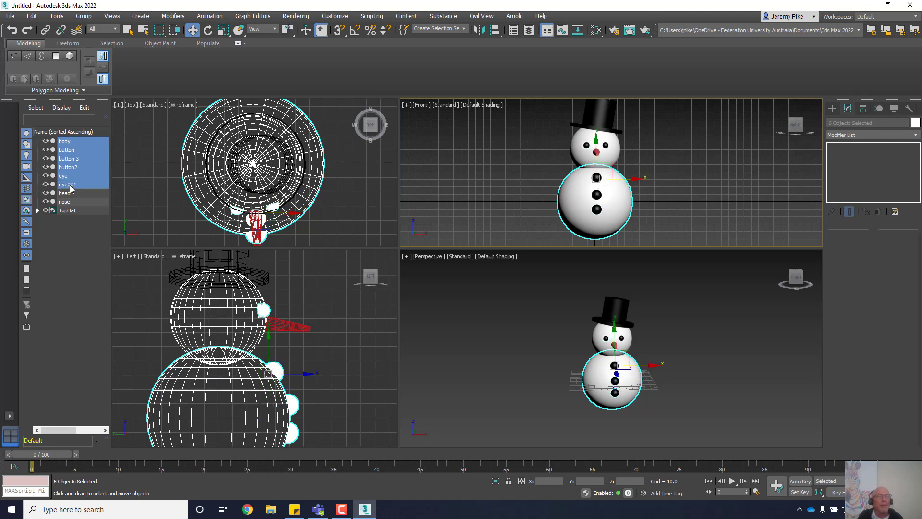
{"action": "left_click", "coordinate": [65, 194], "text": "ctrl"}
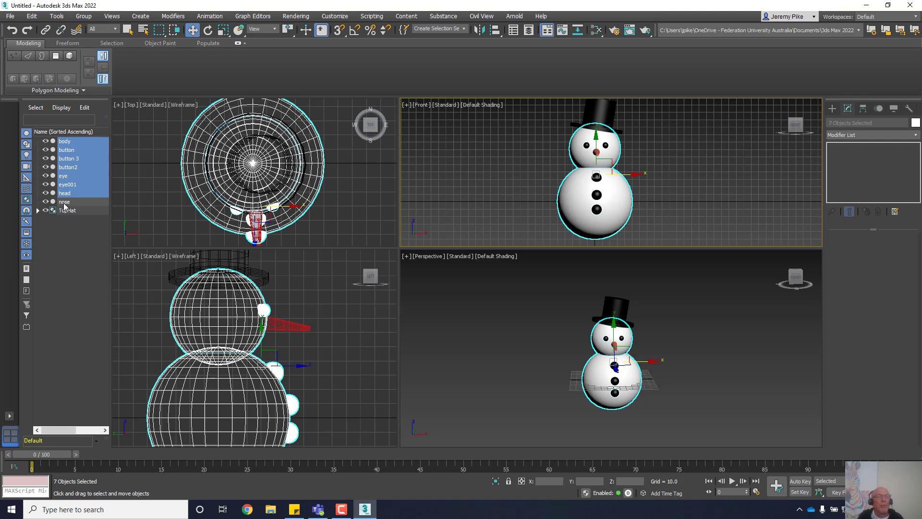
{"action": "left_click", "coordinate": [64, 202], "text": "ctrl"}
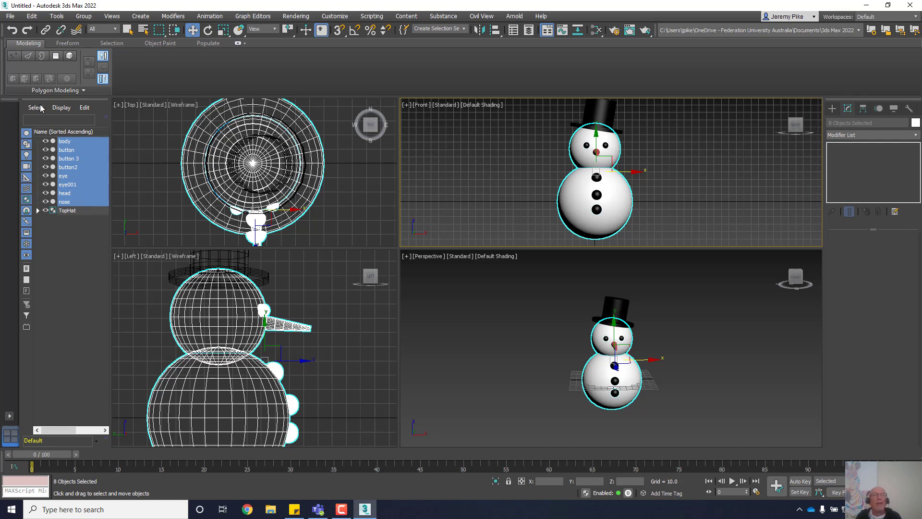
Step: Group the eight selected body parts under the name 'snowman'
{"action": "left_click", "coordinate": [84, 17]}
{"action": "left_click", "coordinate": [91, 32]}
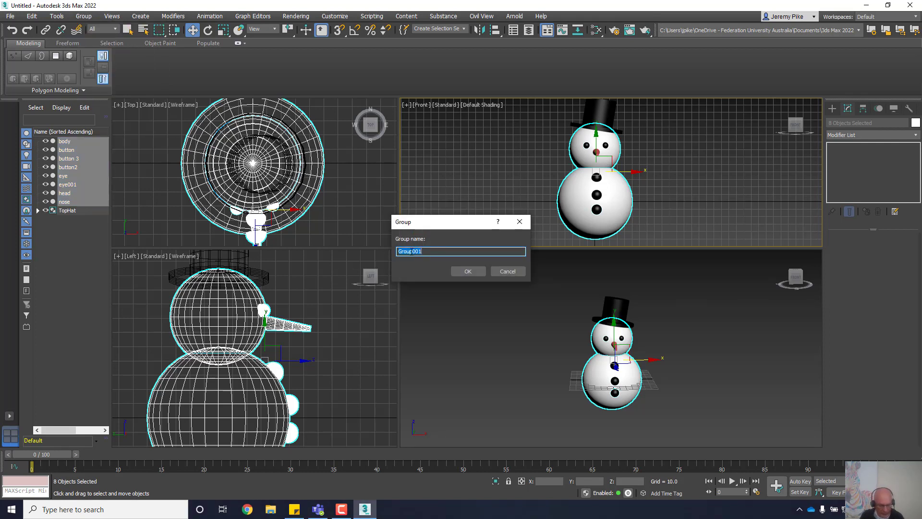
{"action": "type", "text": "snowman"}
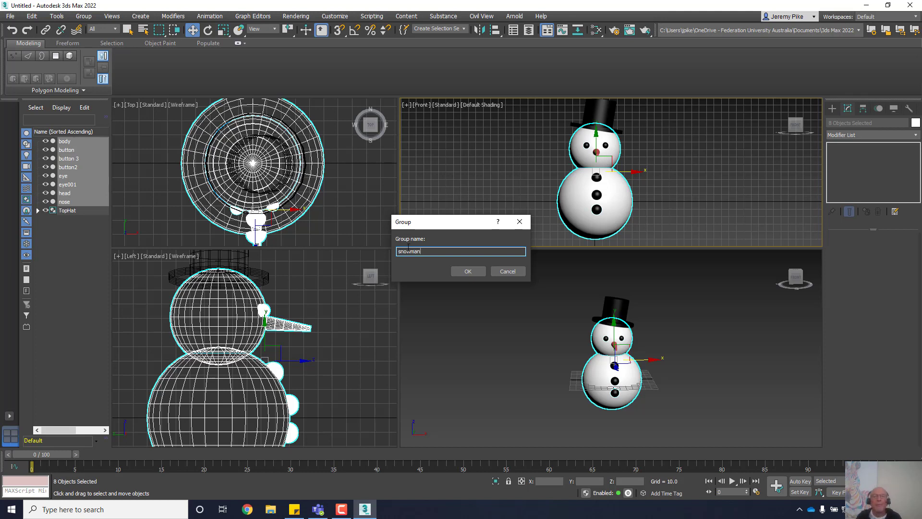
{"action": "left_click", "coordinate": [467, 272]}
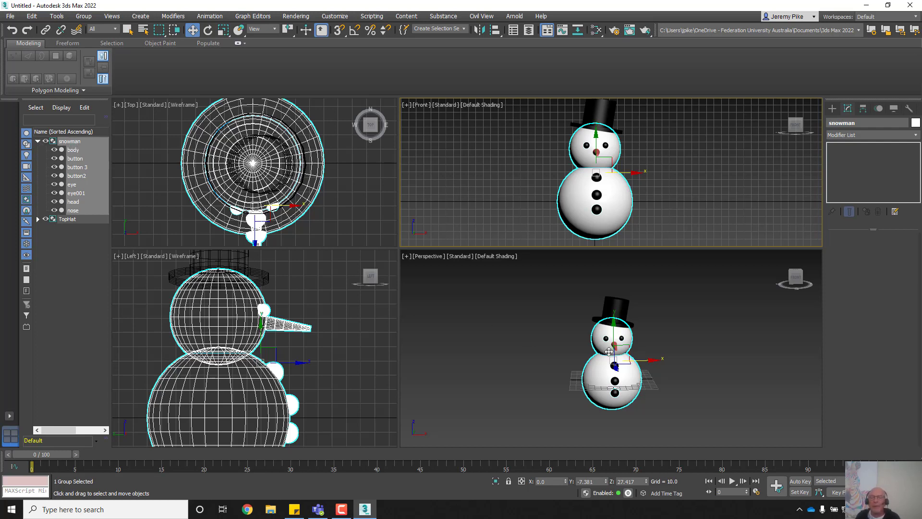
{"action": "left_click", "coordinate": [611, 308]}
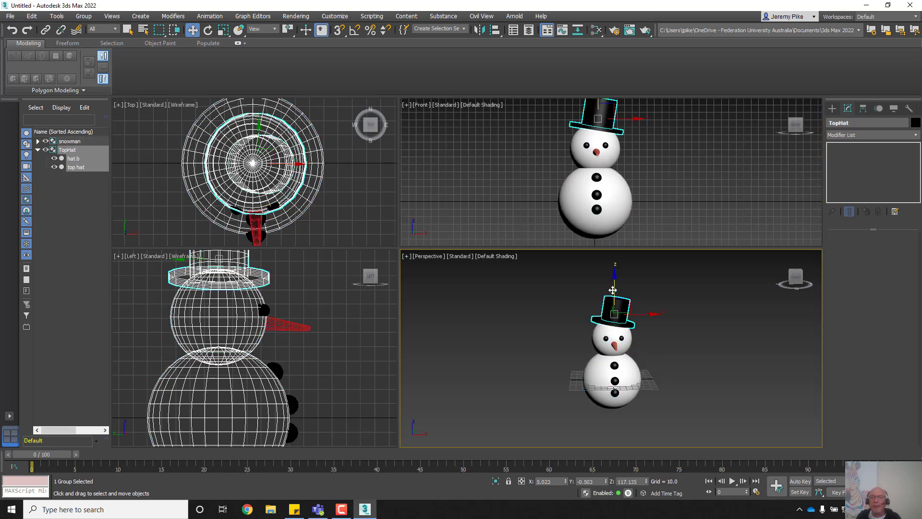
{"action": "left_click_drag", "start_coordinate": [612, 307], "coordinate": [603, 254]}
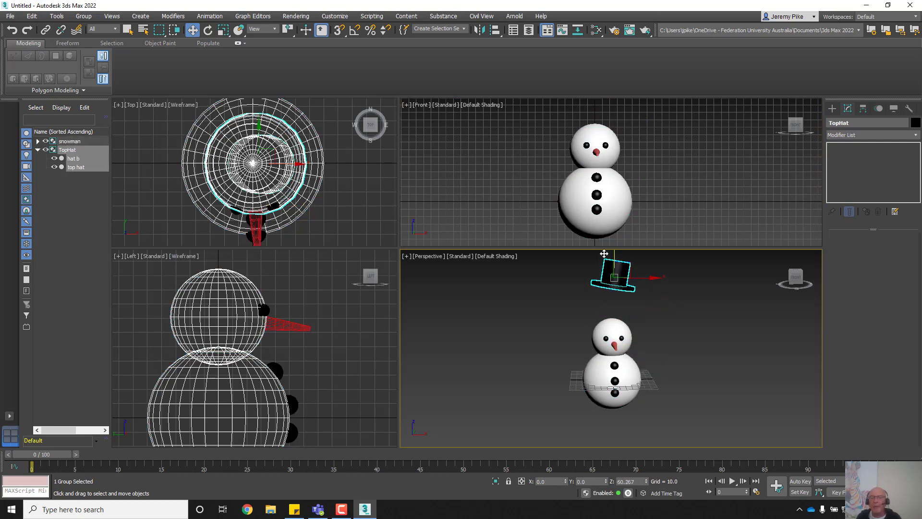
{"action": "key", "text": "ctrl+z"}
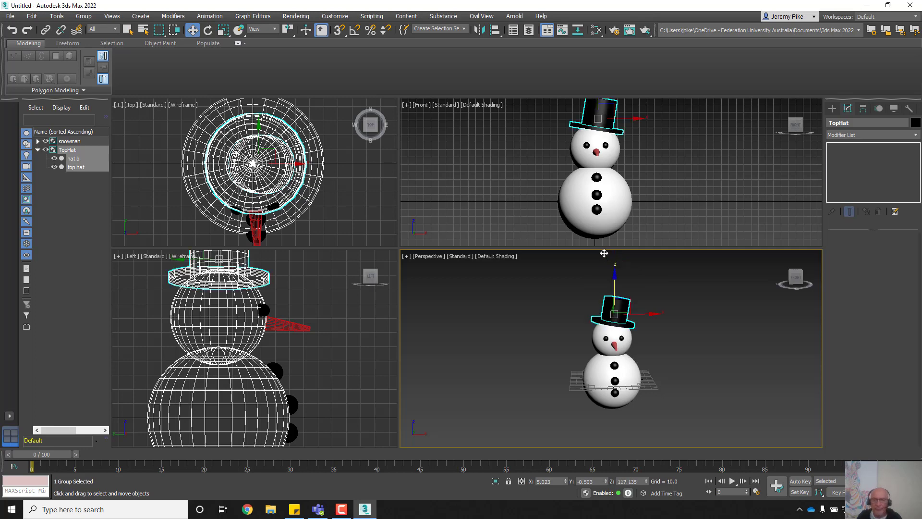
{"action": "left_click", "coordinate": [597, 358]}
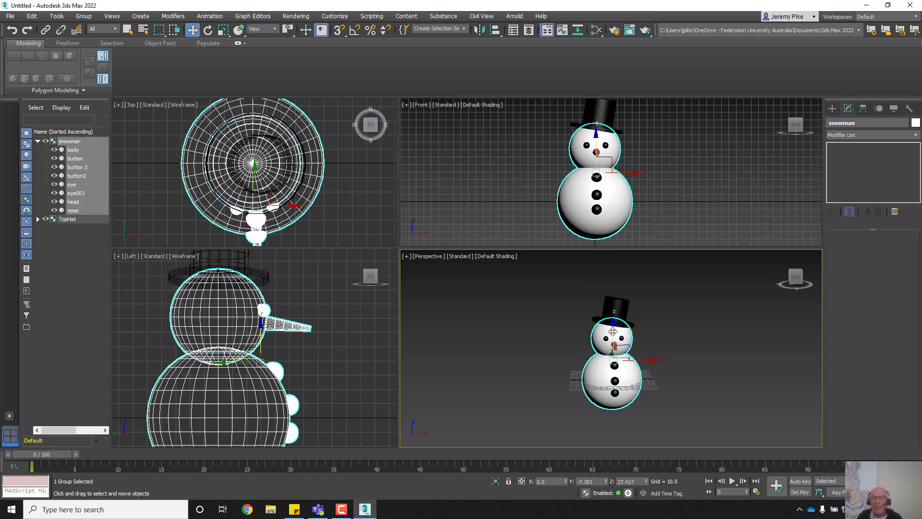
{"action": "left_click_drag", "start_coordinate": [613, 354], "coordinate": [604, 376]}
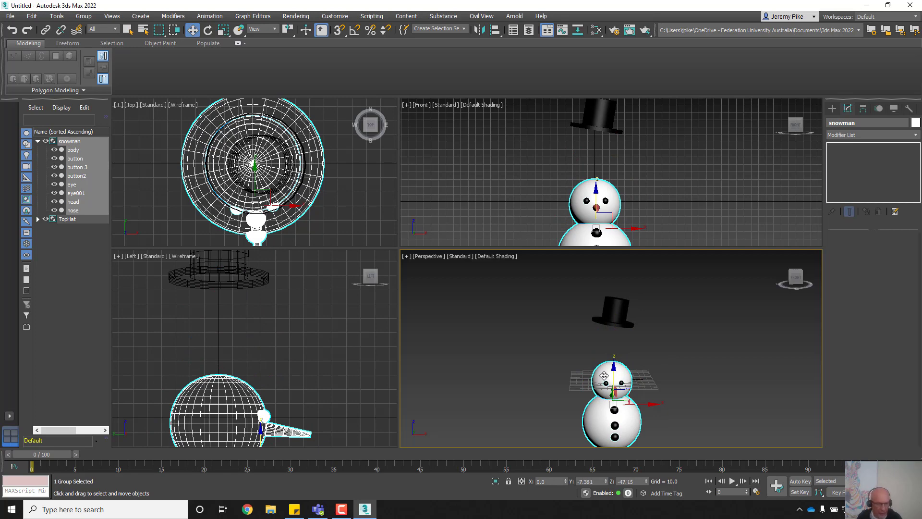
{"action": "key", "text": "ctrl+z"}
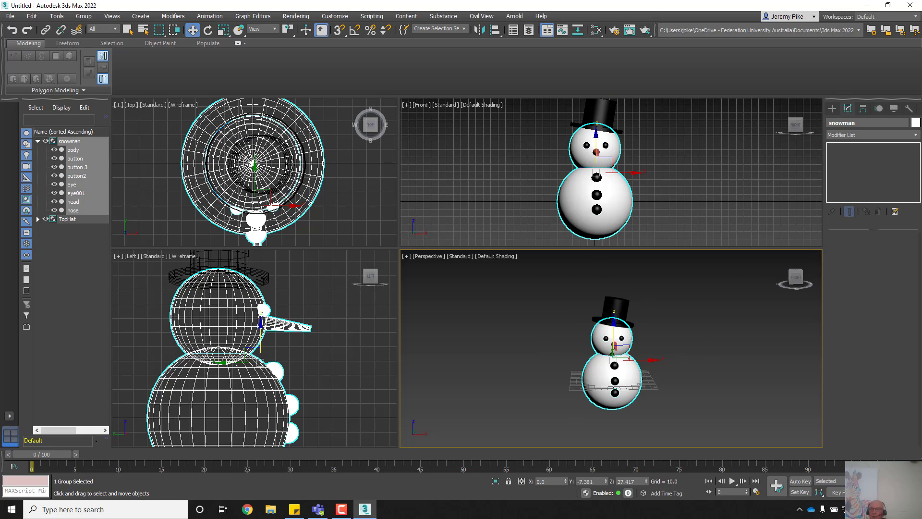
Step: Maximize the Perspective viewport with Alt+W and zoom in on the snowman
{"action": "key", "text": "alt+w"}
{"action": "scroll", "coordinate": [567, 344], "scroll_direction": "up", "scroll_amount": 5}
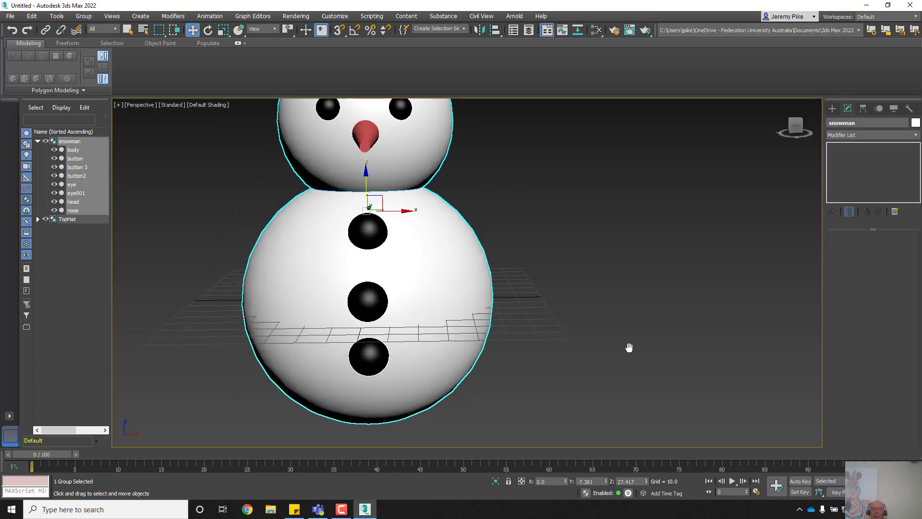
{"action": "scroll", "coordinate": [629, 348], "scroll_direction": "down", "scroll_amount": 3}
{"action": "scroll", "coordinate": [653, 365], "scroll_direction": "up", "scroll_amount": 1}
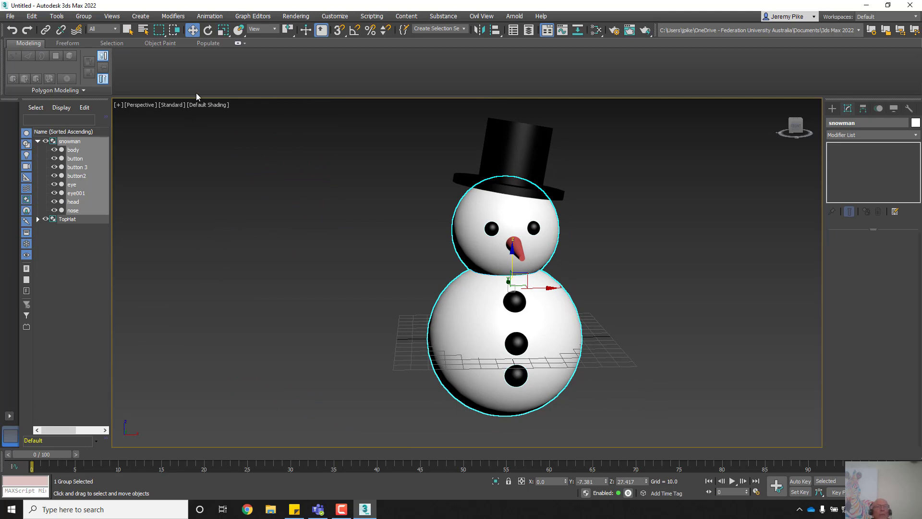
Step: Clear the selection, orbit to an angled view of the snowman, and make a production render
{"action": "left_click", "coordinate": [206, 108]}
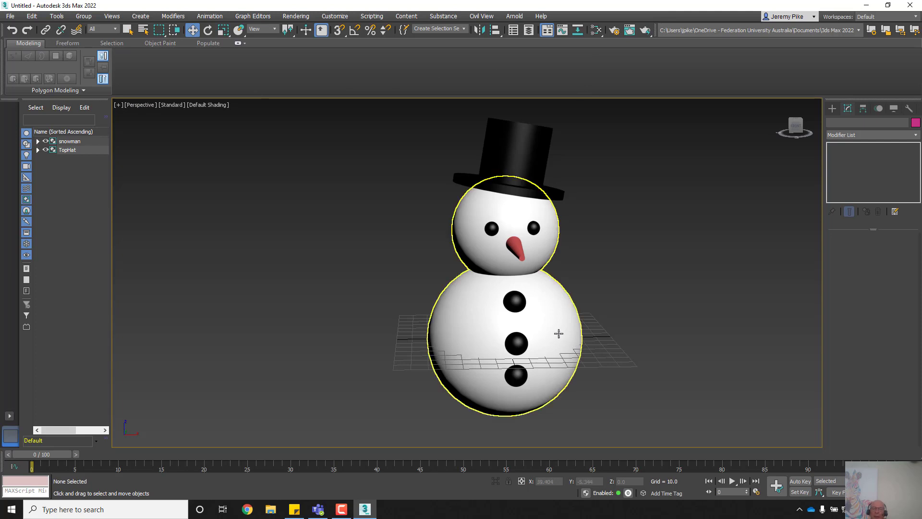
{"action": "mouse_move", "coordinate": [559, 333]}
{"action": "middle_mouse_down", "text": "alt"}
{"action": "mouse_move", "coordinate": [531, 315]}
{"action": "mouse_move", "coordinate": [521, 341]}
{"action": "mouse_move", "coordinate": [553, 349]}
{"action": "mouse_move", "coordinate": [552, 342]}
{"action": "middle_mouse_up", "text": "alt"}
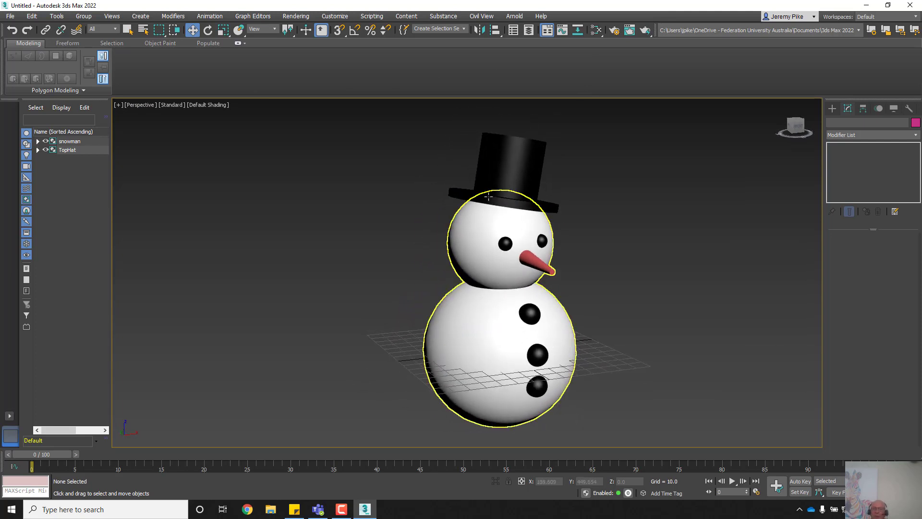
{"action": "left_click", "coordinate": [647, 33]}
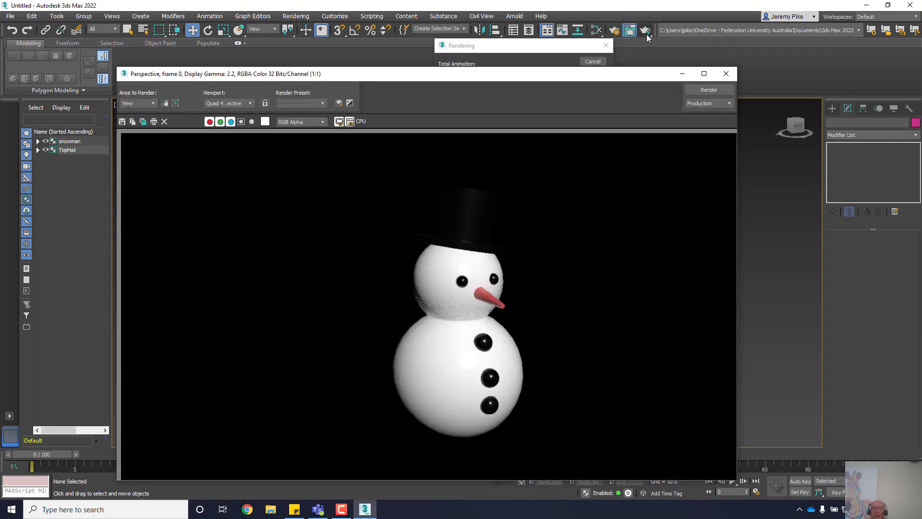